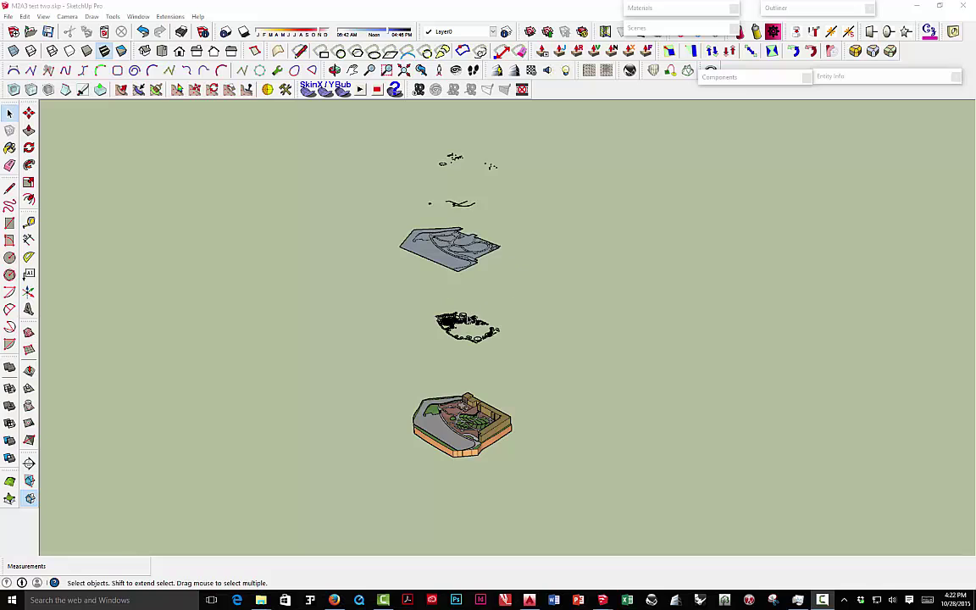
Step: Examine the planting circle linework, opening its component for inspection and closing it again
scroll(455, 313, up, 8)
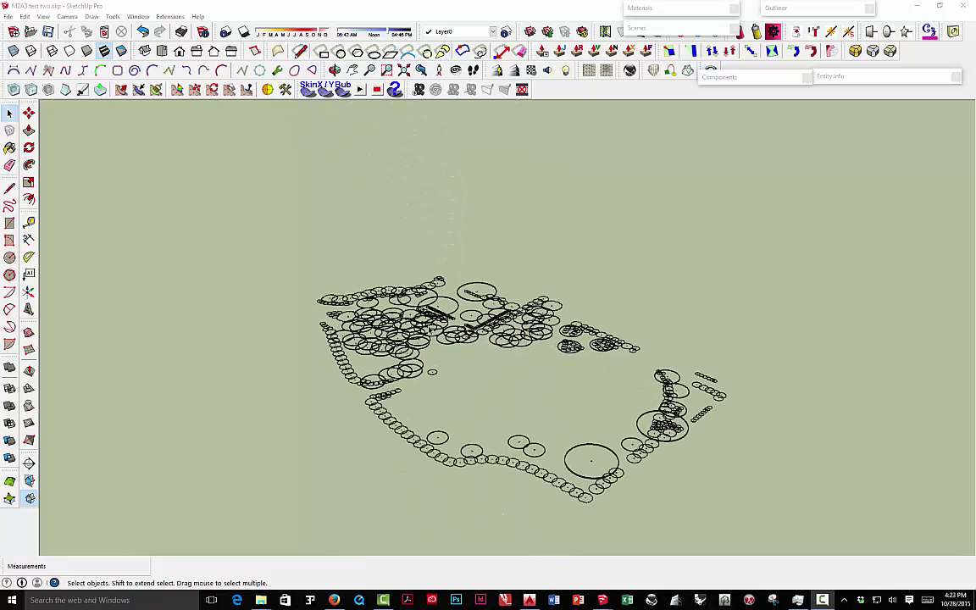
click(421, 328)
double_click(421, 327)
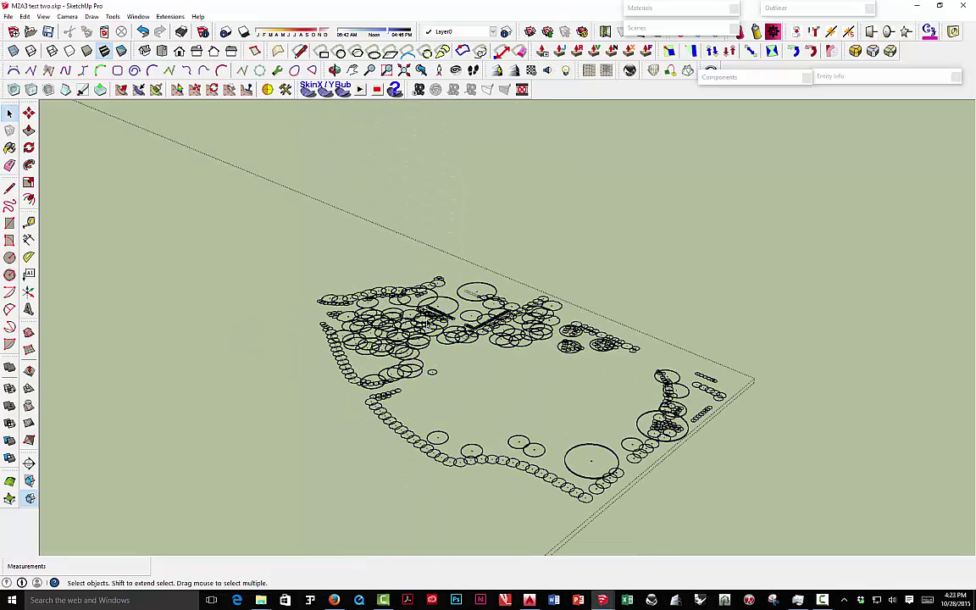
click(378, 295)
click(484, 236)
scroll(484, 236, down, 5)
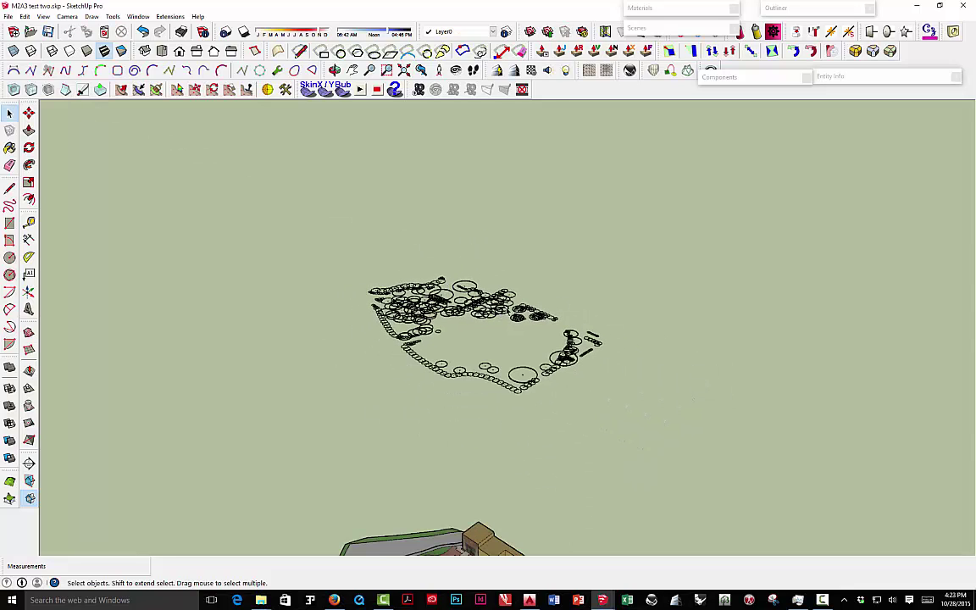
Step: Examine the stacked linework layers above the site model, covering the planting circles, walls, stairs, base plan and boulder outlines
middle_drag(520, 327, 489, 336)
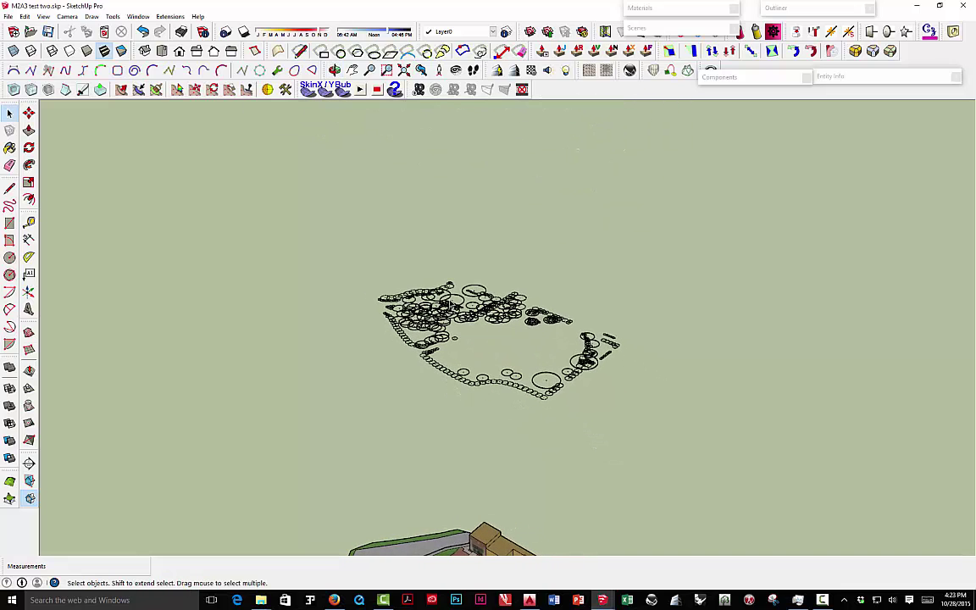
scroll(470, 311, down, 5)
middle_drag(469, 311, 445, 284)
scroll(439, 245, up, 5)
scroll(440, 245, up, 4)
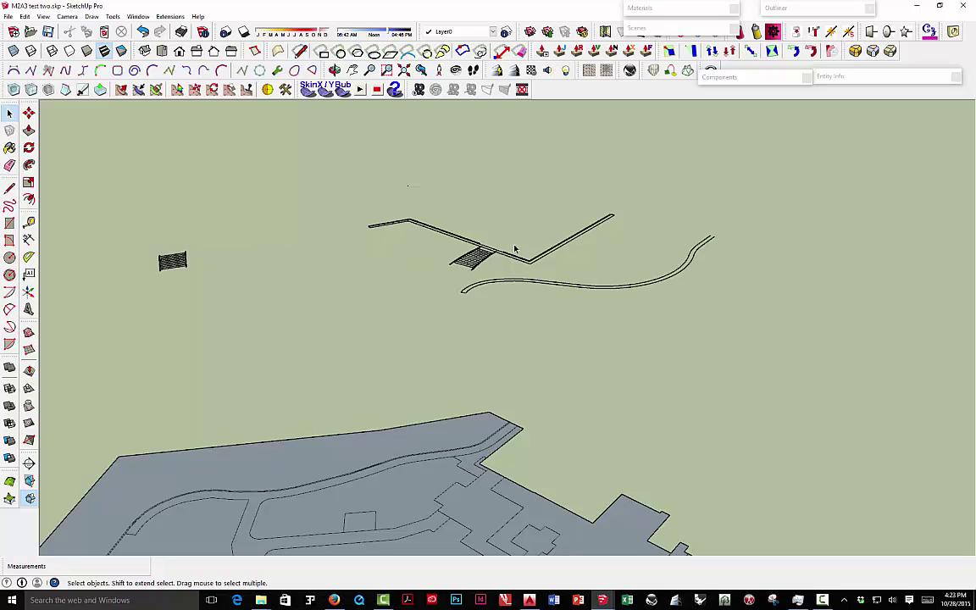
scroll(483, 263, down, 5)
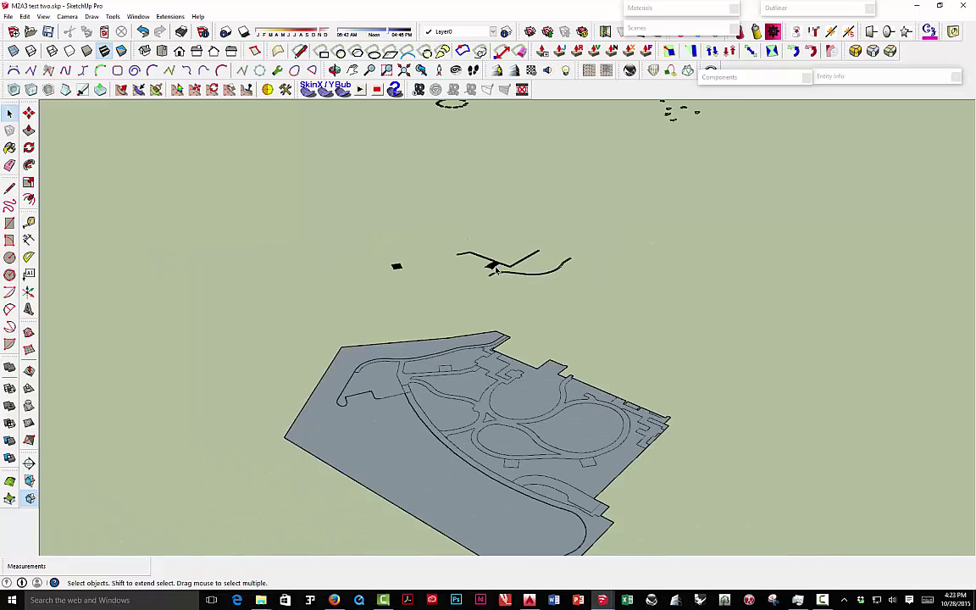
scroll(495, 269, down, 5)
middle_drag(495, 269, 444, 212)
scroll(418, 215, up, 6)
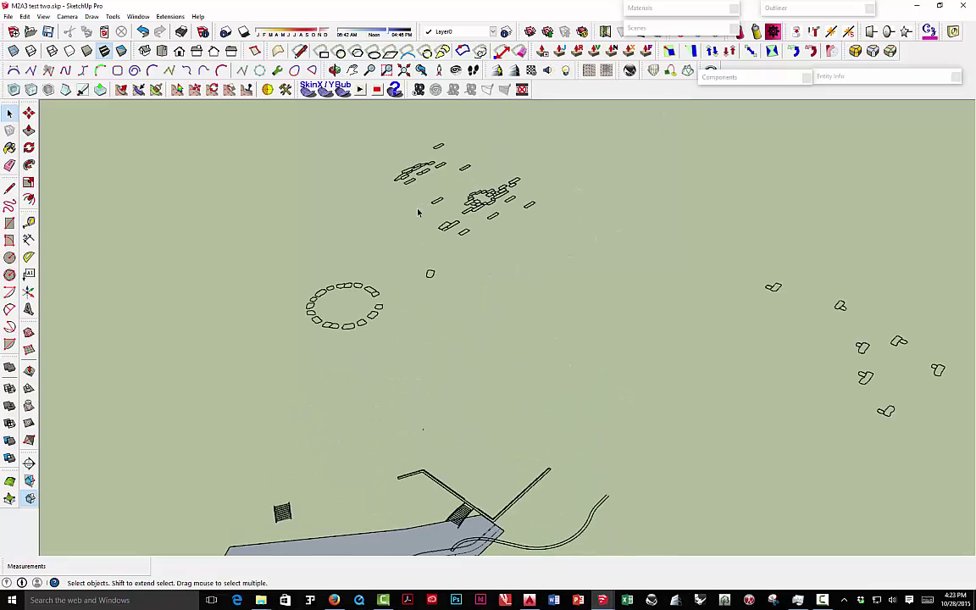
scroll(418, 215, down, 3)
scroll(455, 210, up, 5)
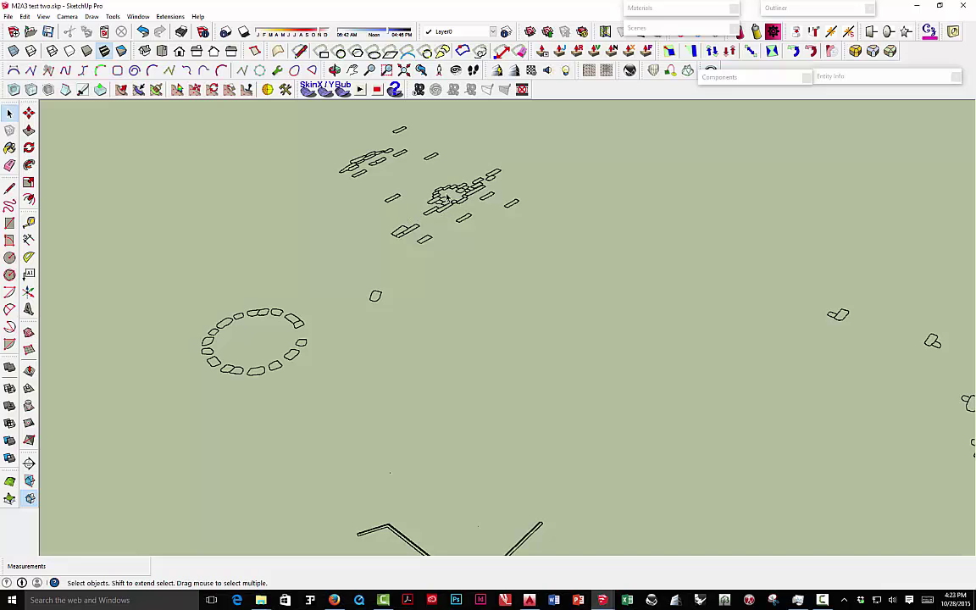
scroll(435, 192, up, 3)
scroll(458, 218, down, 3)
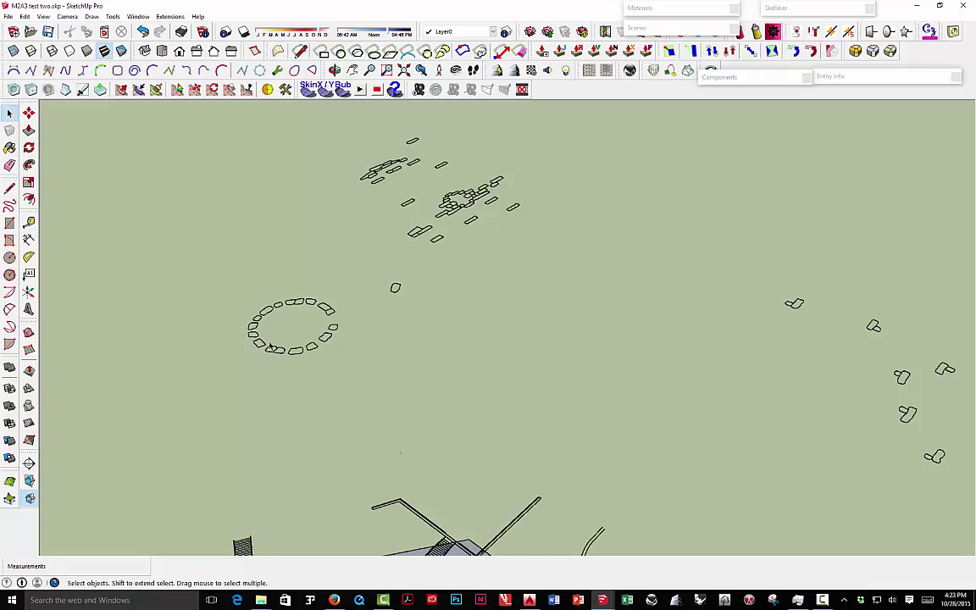
scroll(310, 279, down, 3)
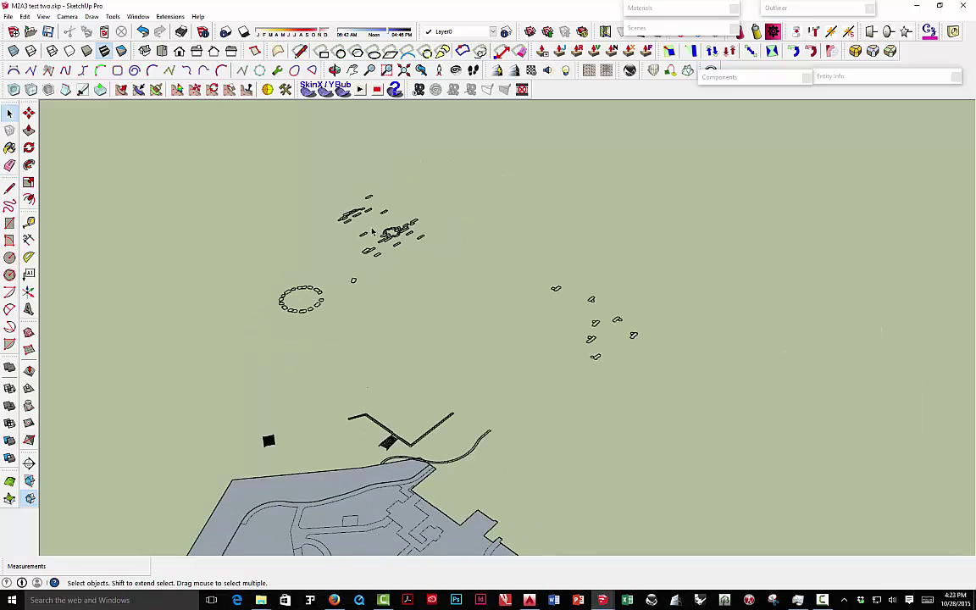
middle_drag(410, 244, 412, 245)
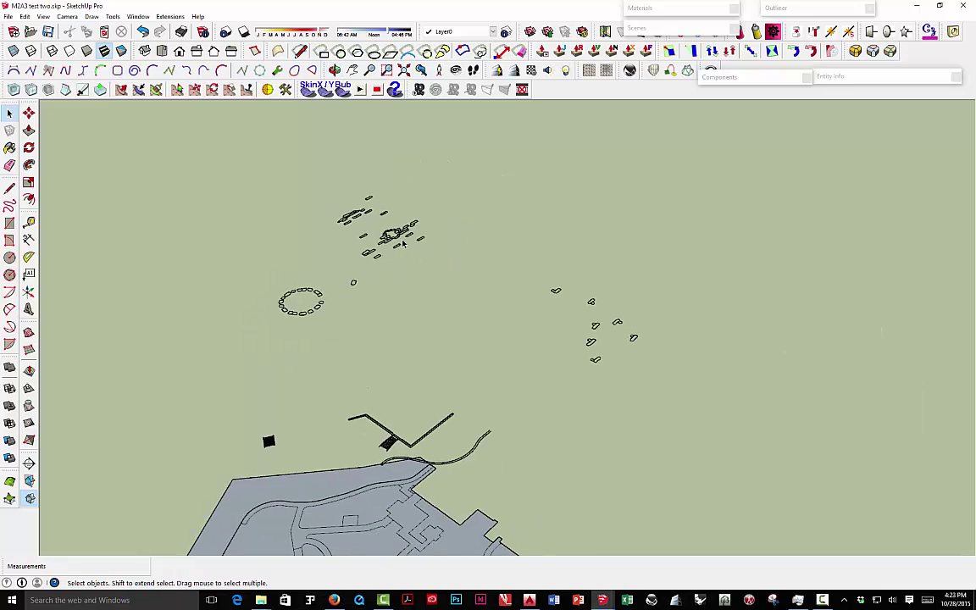
scroll(405, 246, down, 3)
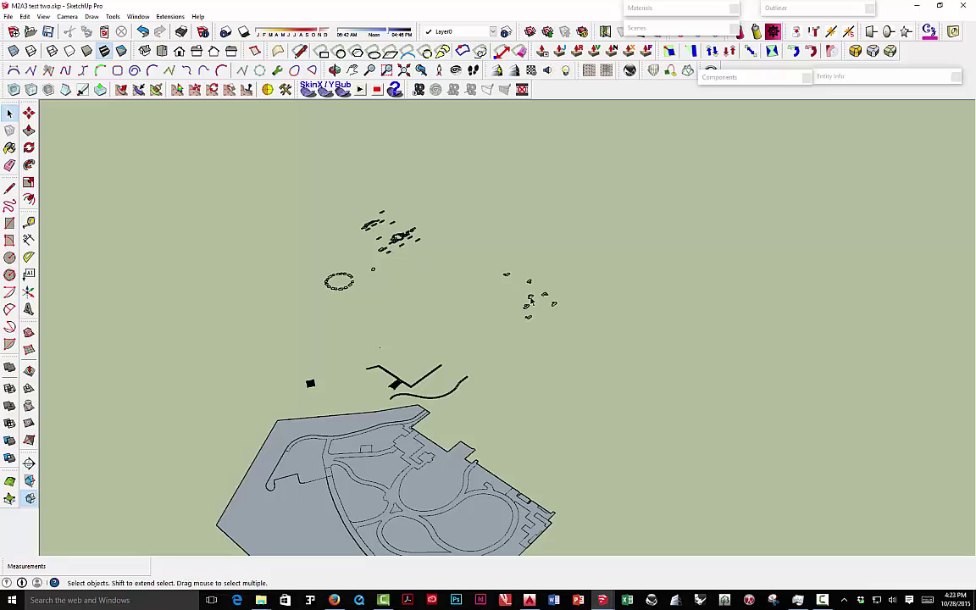
middle_drag(480, 270, 495, 278)
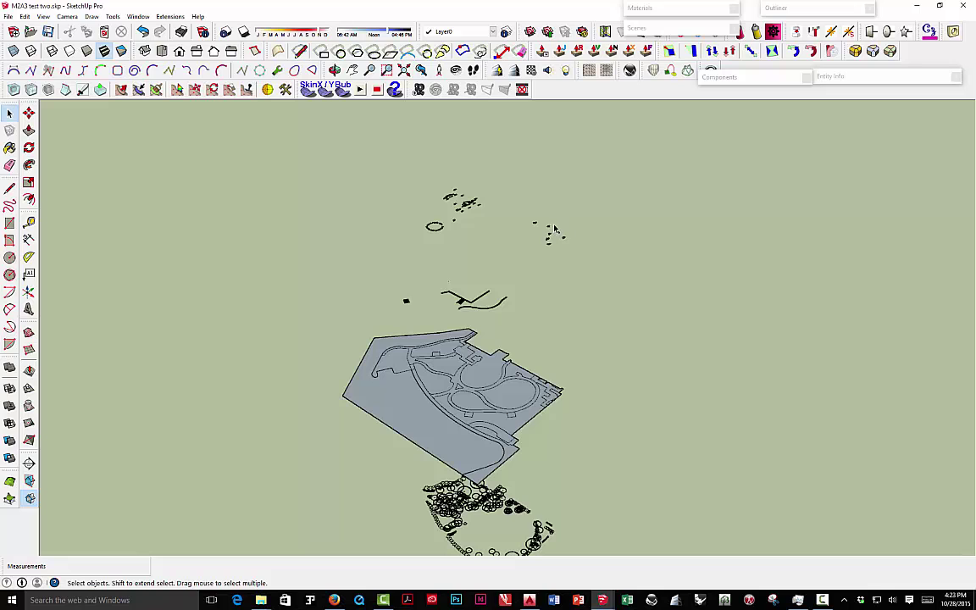
Step: Inspect the boulder outlines up close, opening their component and closing it again
scroll(555, 228, up, 5)
middle_drag(381, 200, 584, 271)
scroll(449, 286, up, 5)
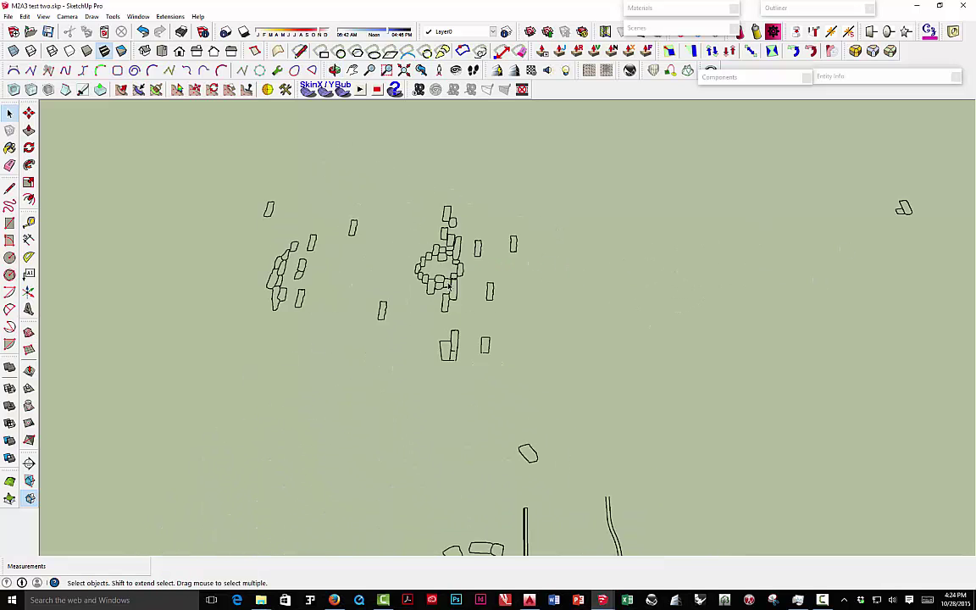
middle_drag(448, 286, 462, 285)
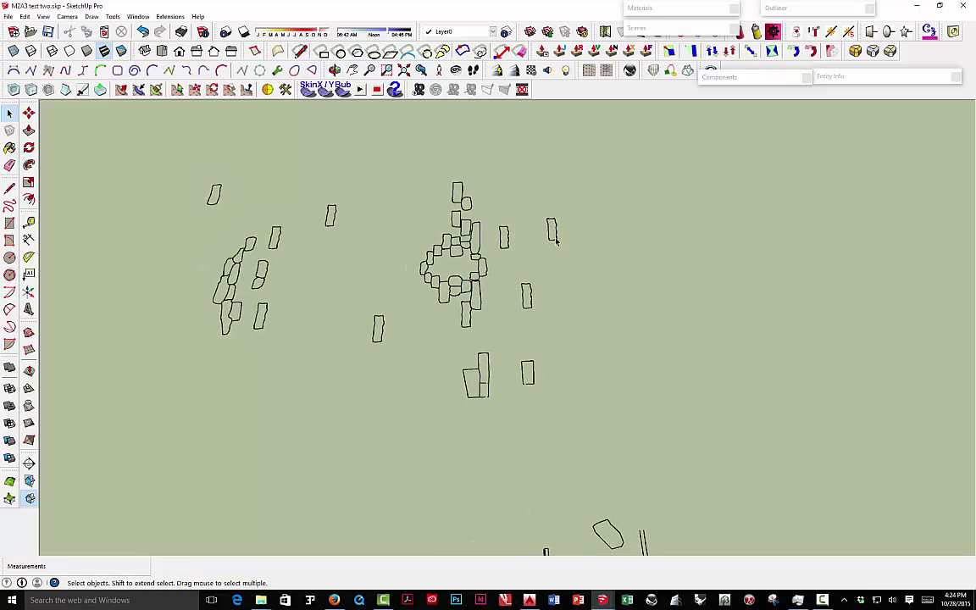
double_click(469, 263)
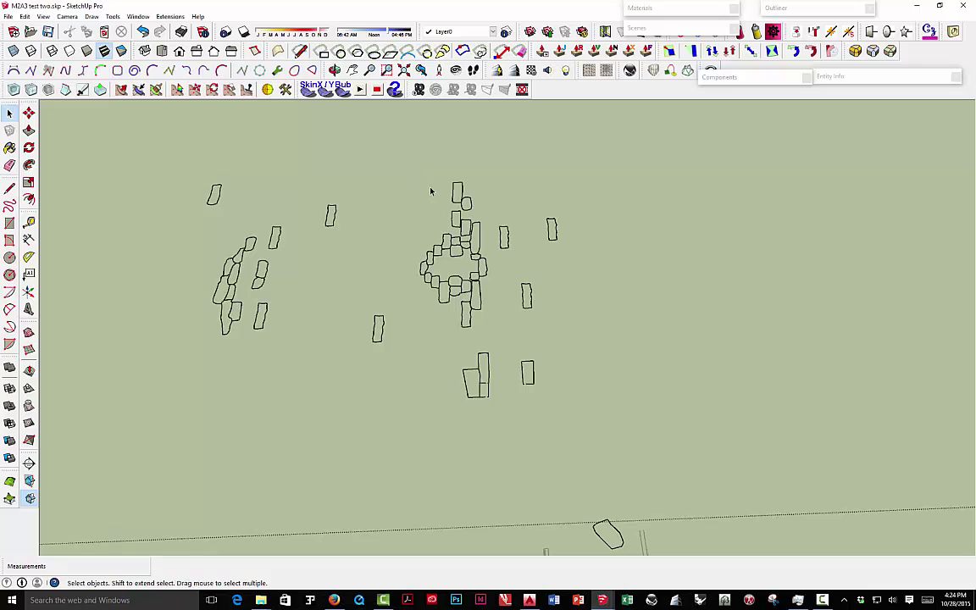
right_click(449, 167)
click(471, 169)
Step: Explode the component that contains all the boulder outlines
scroll(478, 167, down, 4)
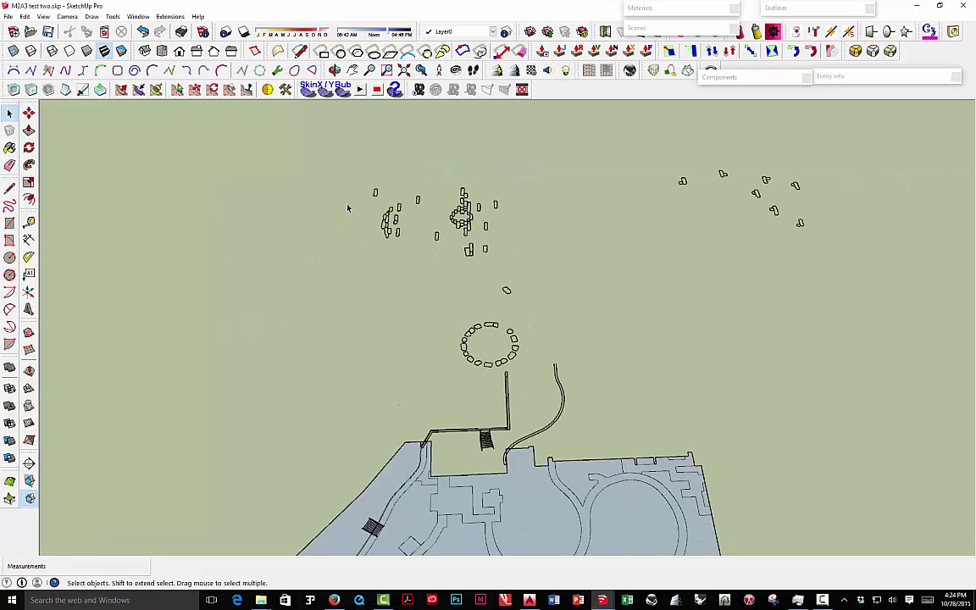
click(464, 209)
right_click(464, 209)
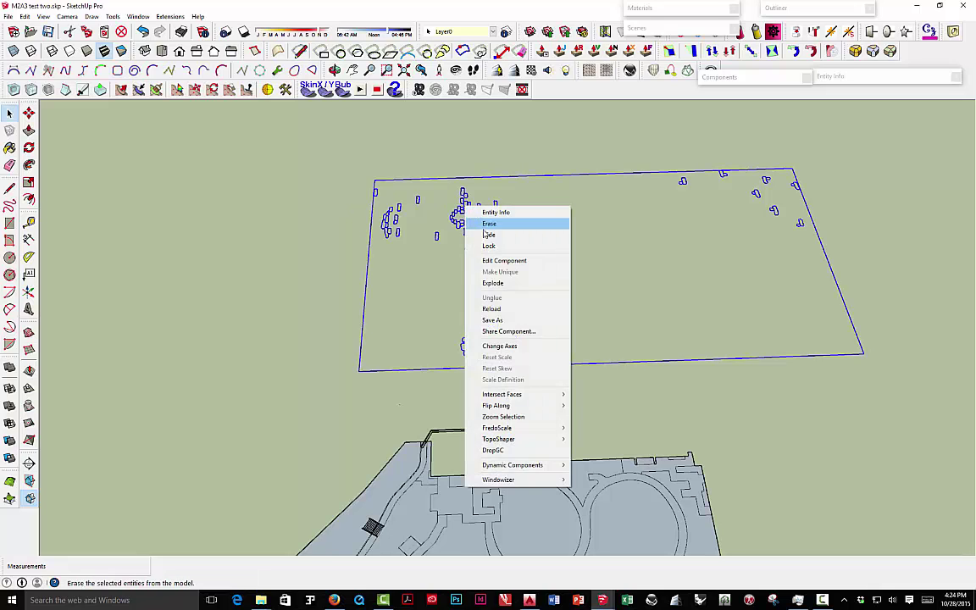
click(487, 283)
click(504, 205)
Step: Group the boulder outlines that form the separate oval ring
middle_drag(487, 222, 452, 301)
drag(420, 281, 530, 359)
right_click(506, 316)
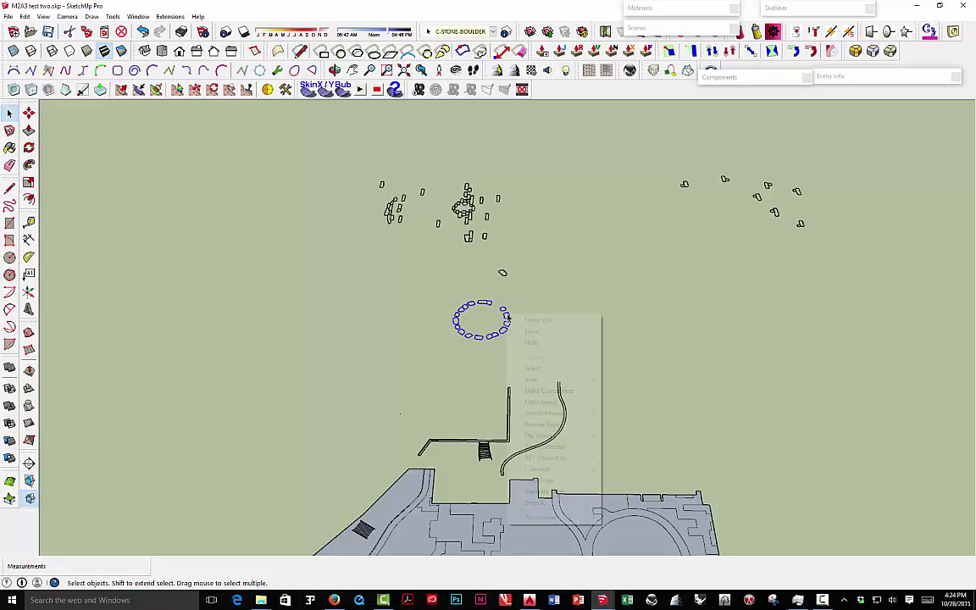
click(529, 401)
Step: Group the connected boulder outlines of the central cluster
scroll(455, 183, up, 3)
drag(450, 165, 507, 278)
right_click(494, 214)
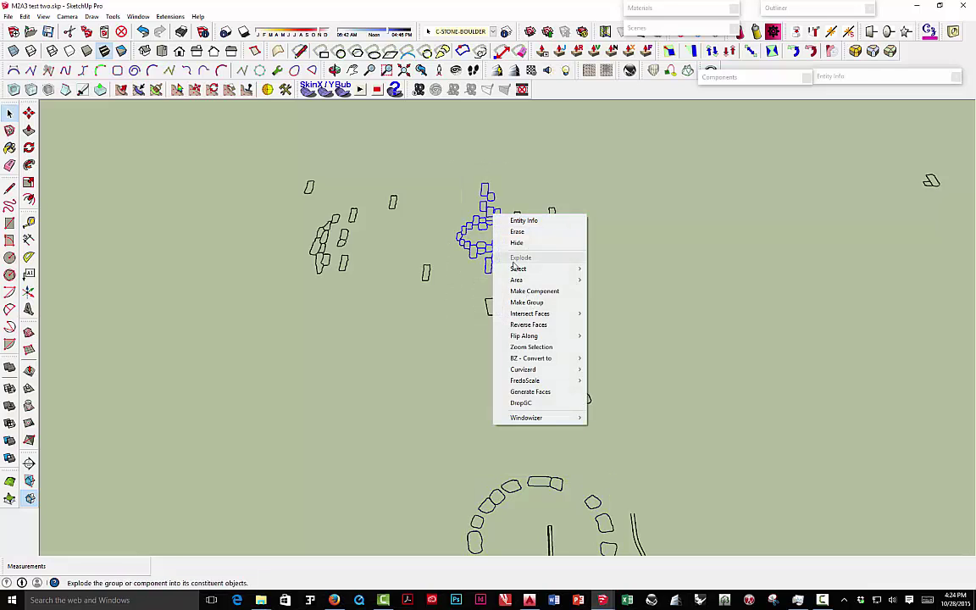
click(508, 302)
click(508, 295)
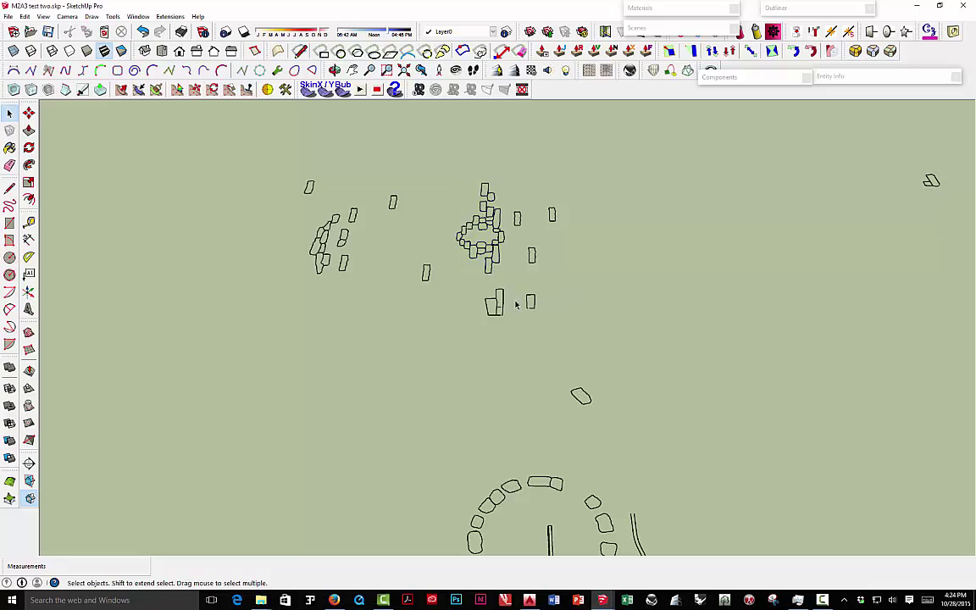
Step: Group the adjoining boulder outlines just below the central cluster together with the single one beside them
drag(471, 285, 547, 327)
right_click(534, 304)
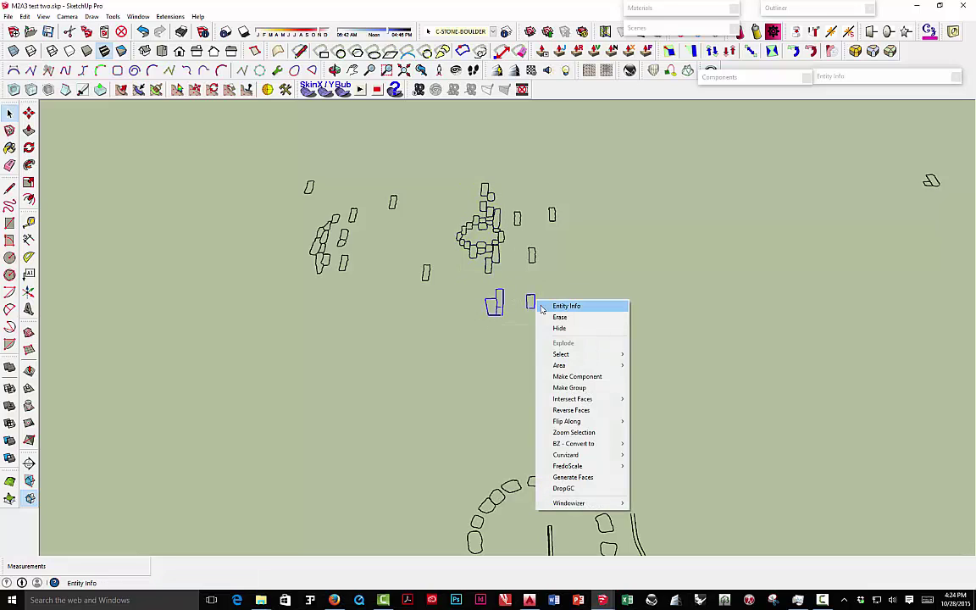
click(559, 386)
Step: Group the three loose boulder outlines directly beside the central cluster
drag(513, 201, 579, 273)
right_click(552, 216)
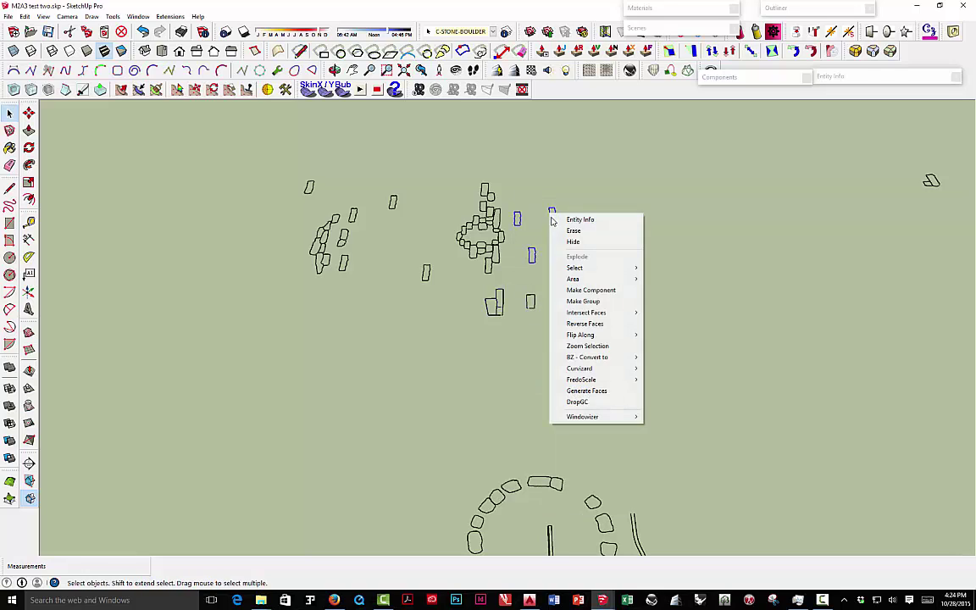
click(576, 300)
click(579, 210)
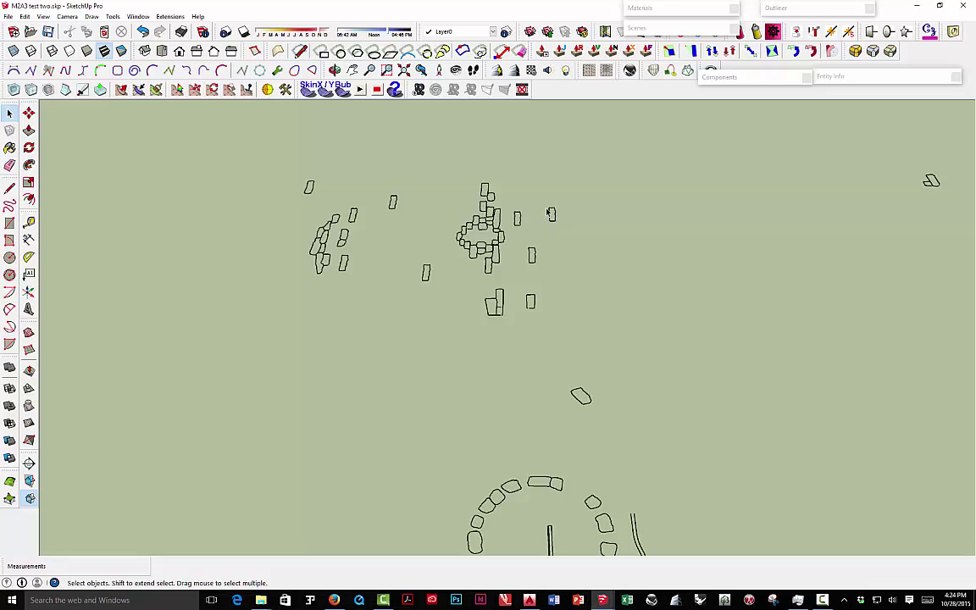
Step: Open the central boulder cluster group for editing
mouse_move(472, 232)
middle_down()
mouse_move(427, 229)
mouse_move(524, 275)
mouse_move(523, 244)
mouse_move(501, 268)
mouse_move(493, 227)
mouse_move(516, 259)
mouse_move(497, 235)
middle_up()
scroll(524, 275, up, 2)
double_click(497, 237)
scroll(487, 237, up, 8)
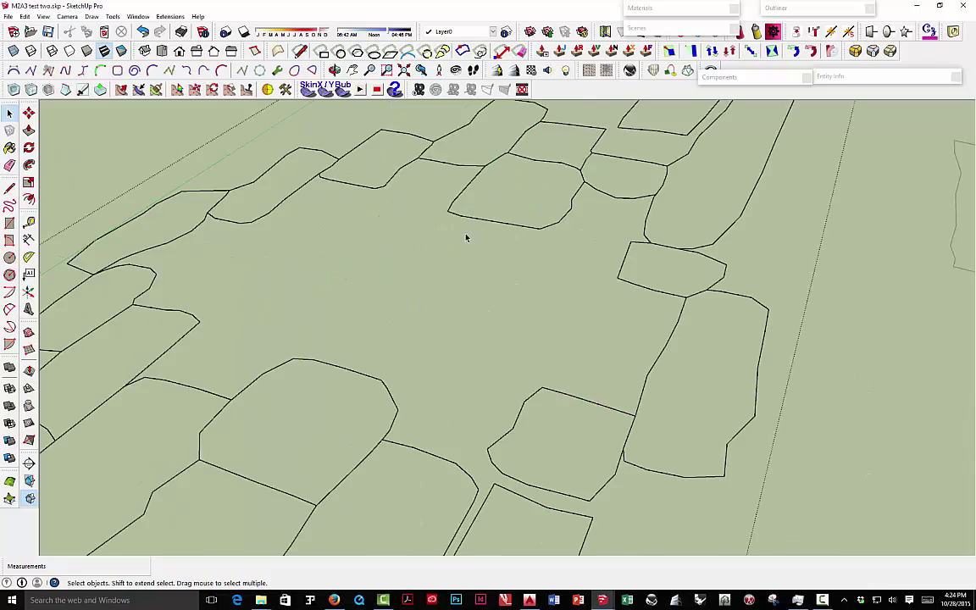
Step: Generate faces for all the boulder outlines in the open group
scroll(466, 238, down, 7)
scroll(465, 239, up, 6)
mouse_move(465, 239)
middle_down()
mouse_move(601, 241)
mouse_move(607, 254)
mouse_move(557, 262)
middle_up()
scroll(463, 237, down, 5)
scroll(500, 243, down, 4)
scroll(447, 252, up, 5)
scroll(447, 252, down, 4)
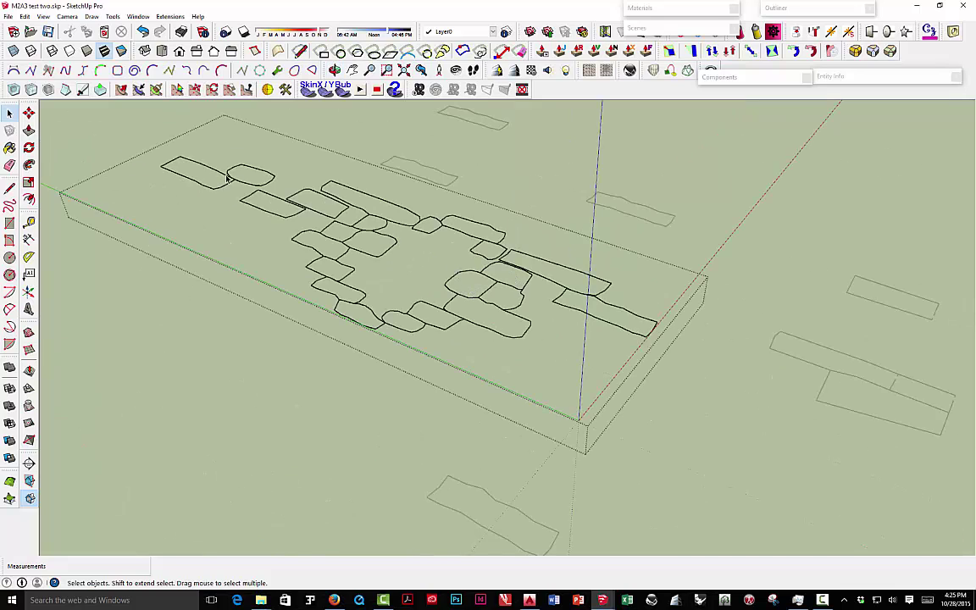
key(ctrl+a)
right_click(317, 195)
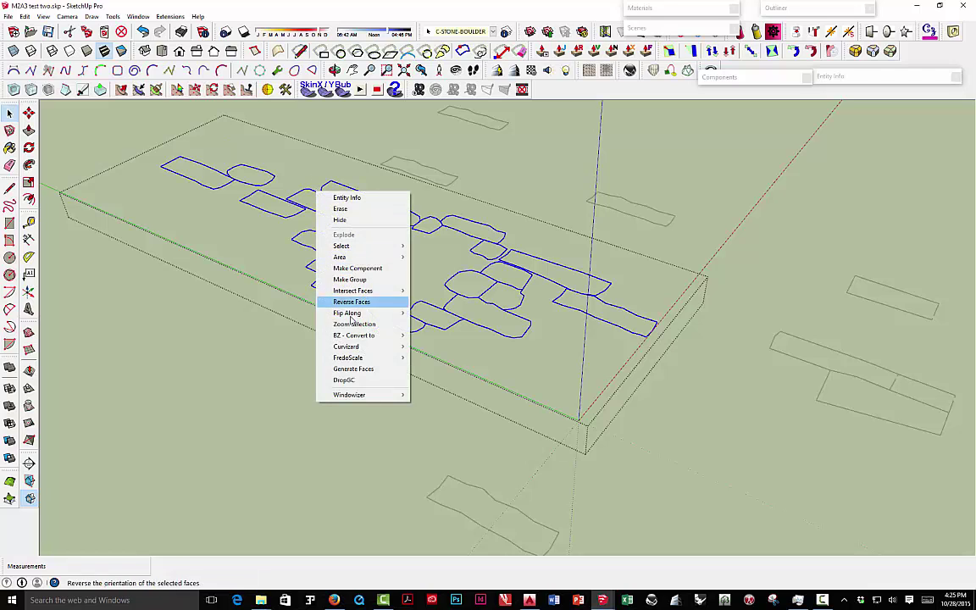
click(361, 371)
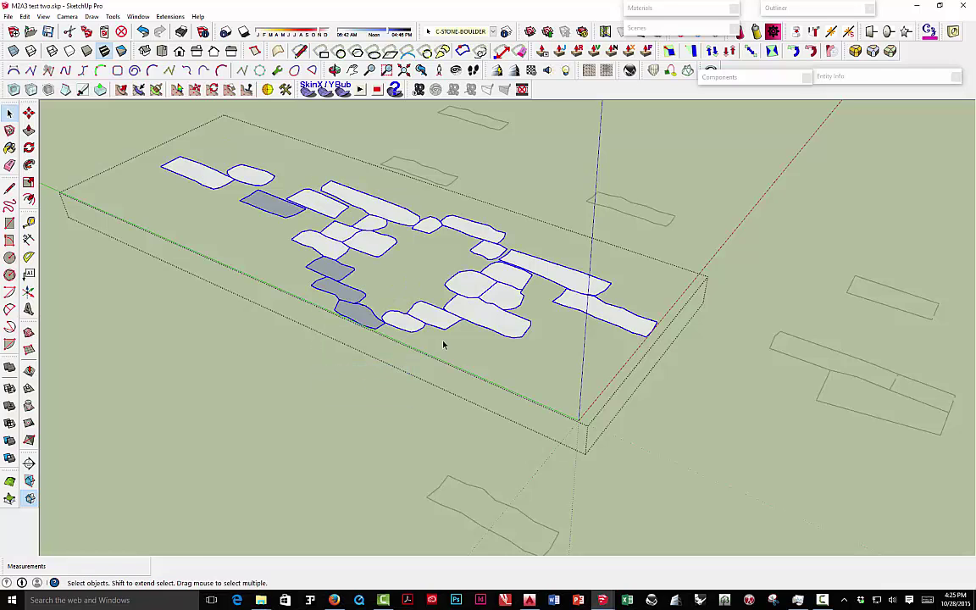
click(429, 263)
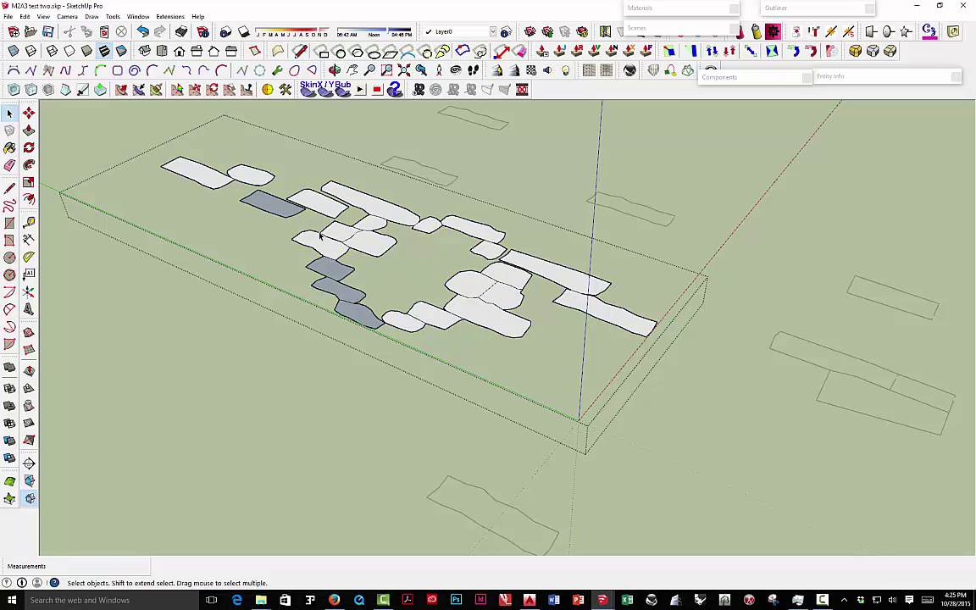
Step: Reverse the four darker, back-facing boulder faces to match the orientation of the others
right_click(275, 205)
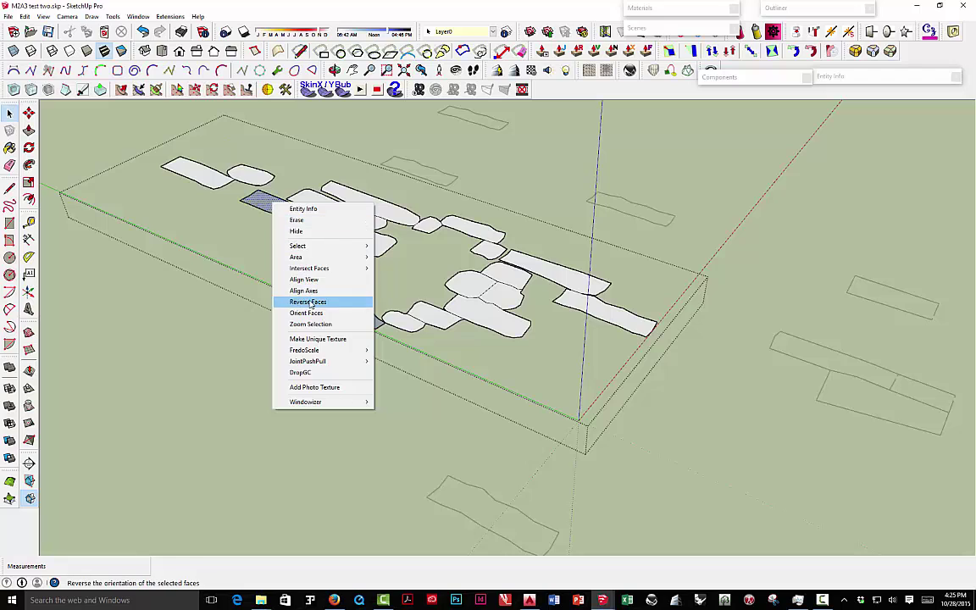
click(309, 303)
right_click(327, 269)
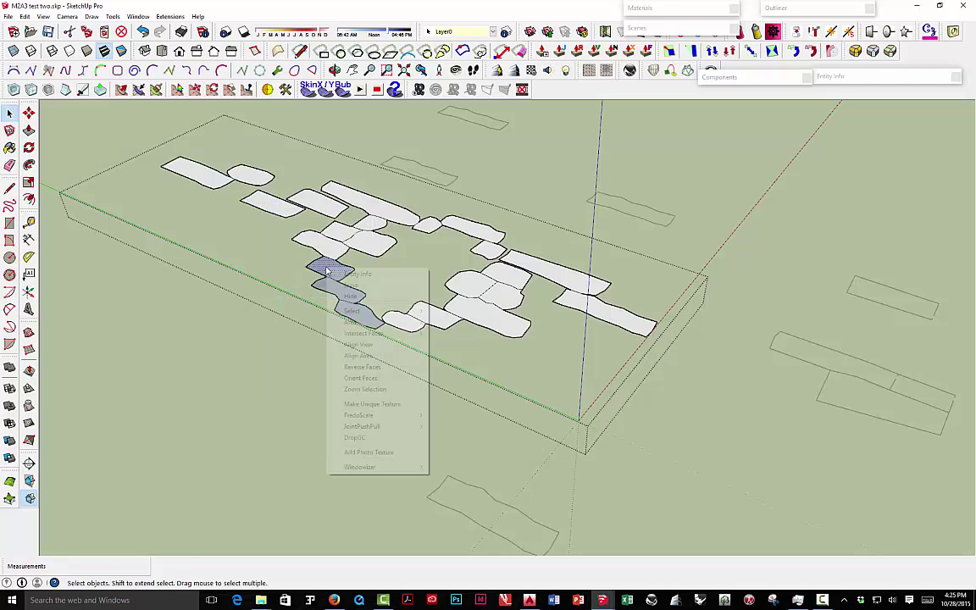
click(360, 366)
right_click(331, 288)
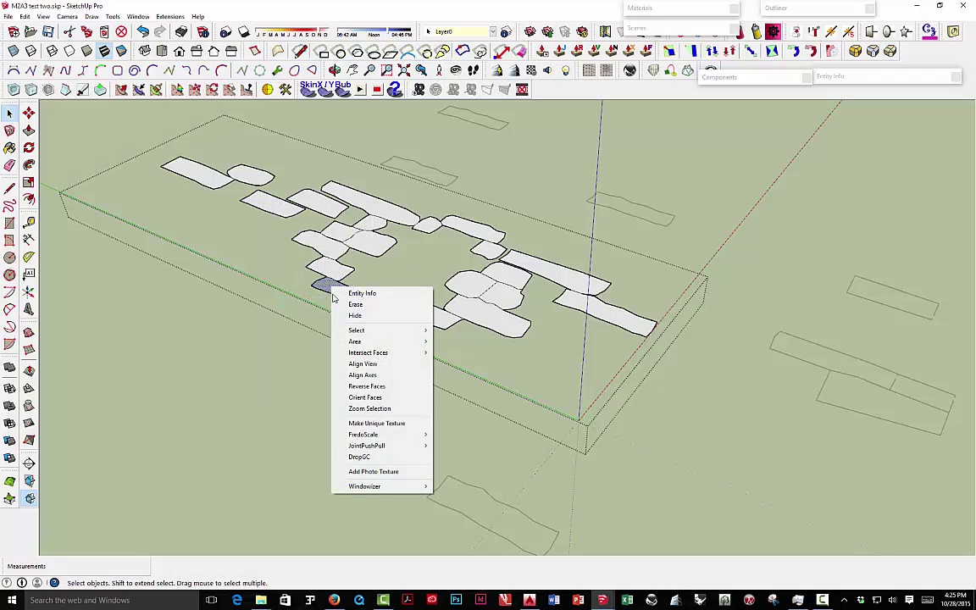
click(365, 386)
right_click(354, 312)
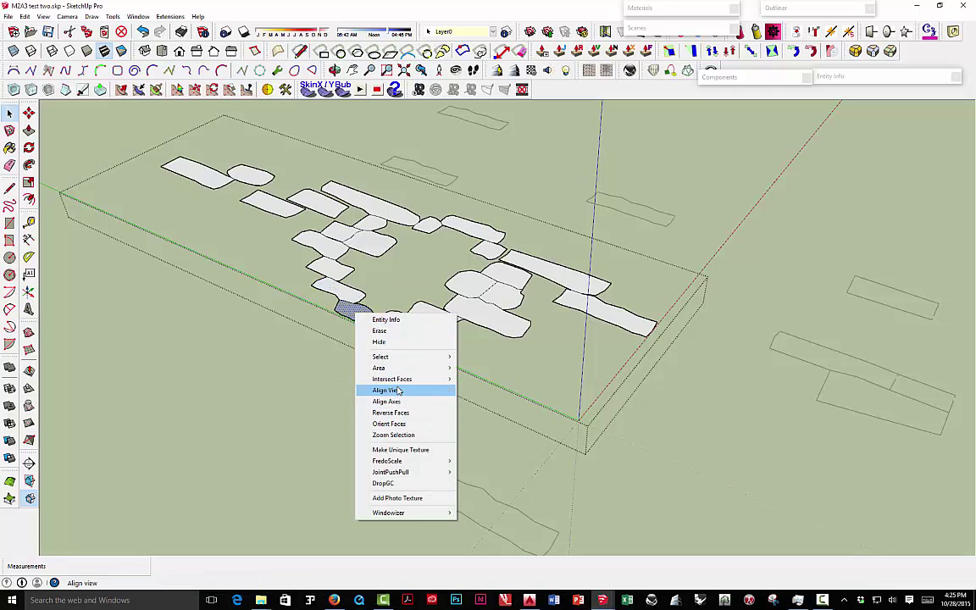
click(355, 313)
right_click(355, 313)
click(388, 407)
click(394, 272)
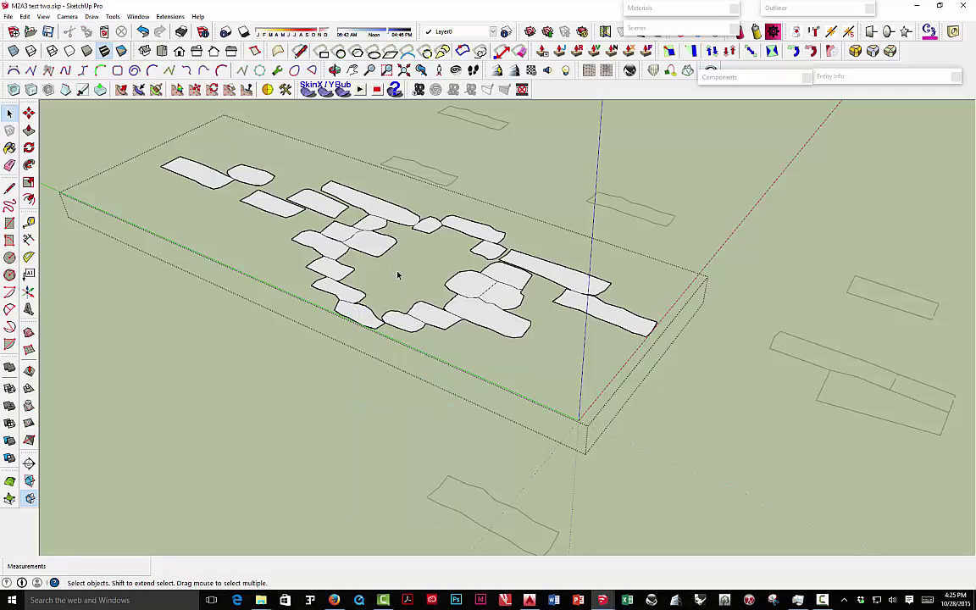
middle_drag(403, 276, 424, 261)
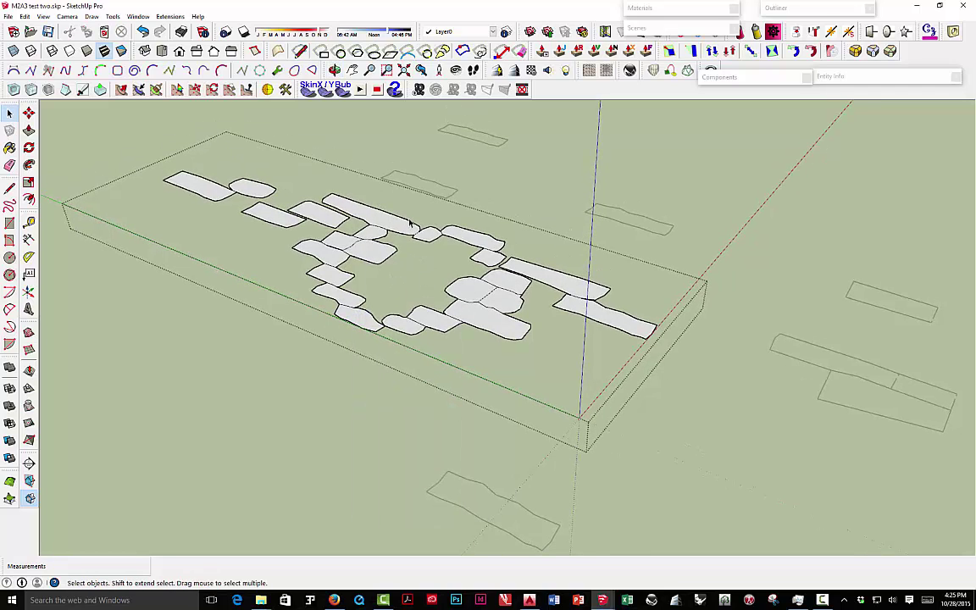
Step: Extrude the two inner boulder faces on opposite sides of the ring about 6' 5" high with Push/Pull
key(p)
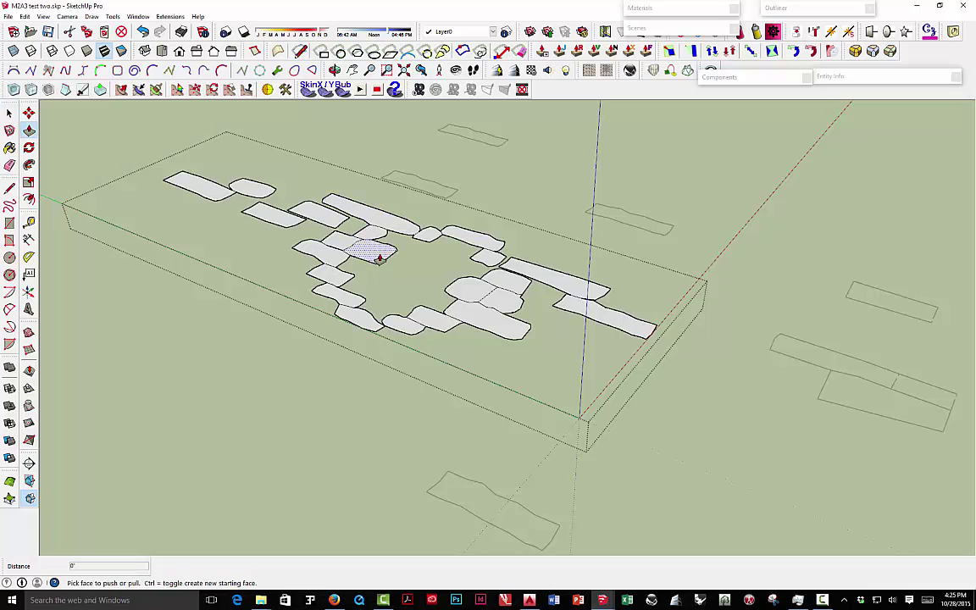
click(372, 248)
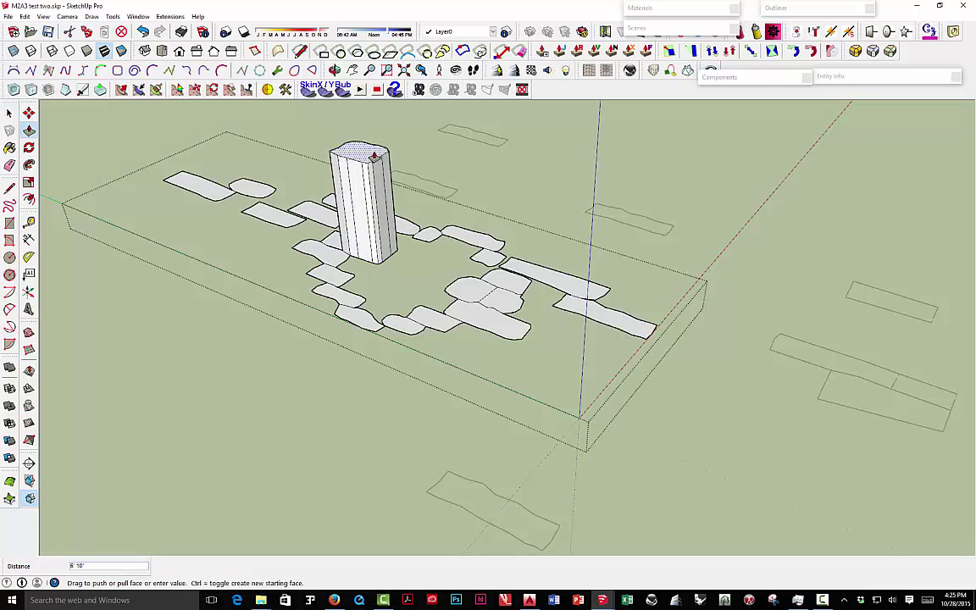
text(7)
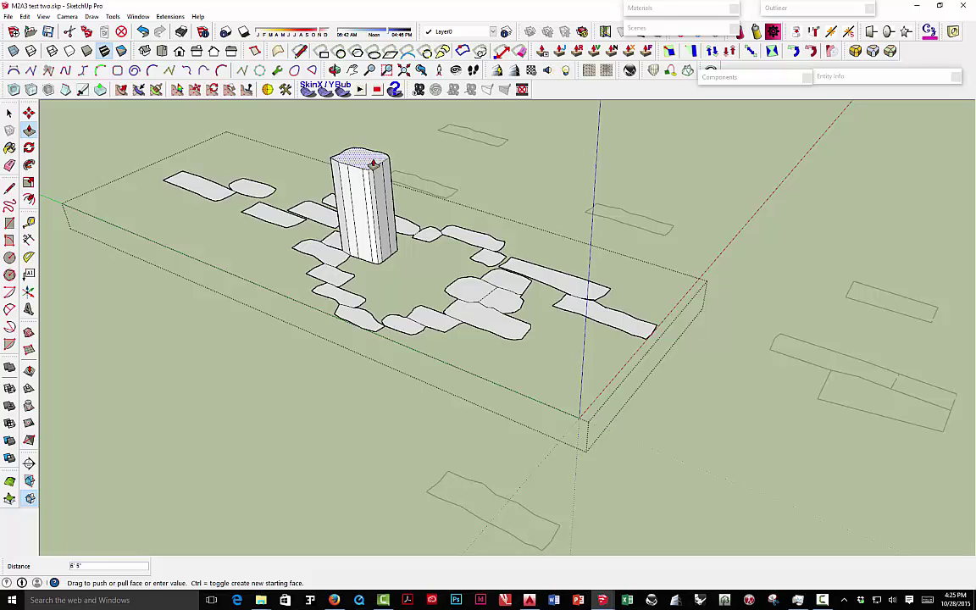
click(373, 163)
double_click(462, 288)
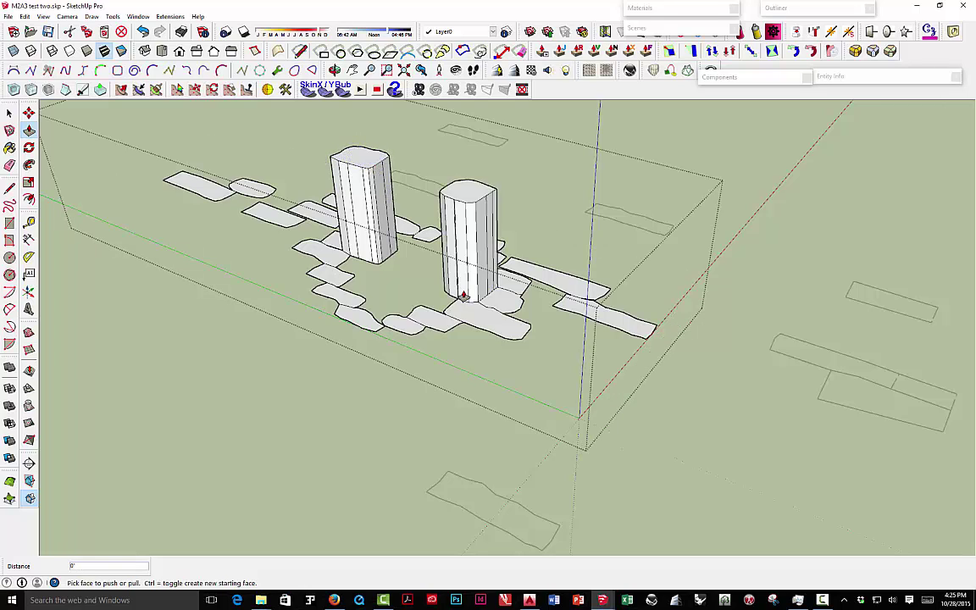
Step: Extrude the boulder beside each tall block about 2' 7" high, matching the second boulder to the first one's top
click(493, 304)
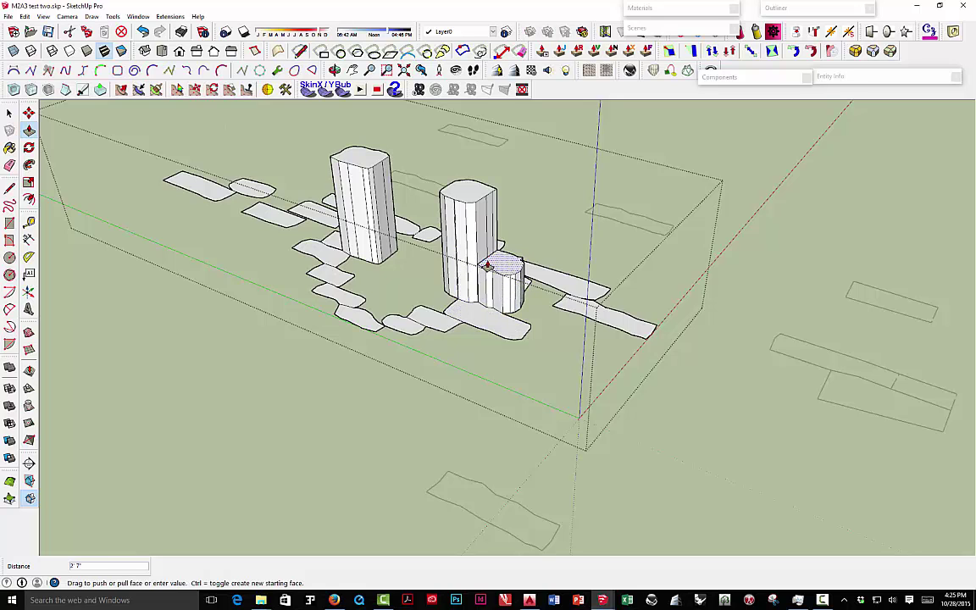
click(487, 267)
click(335, 243)
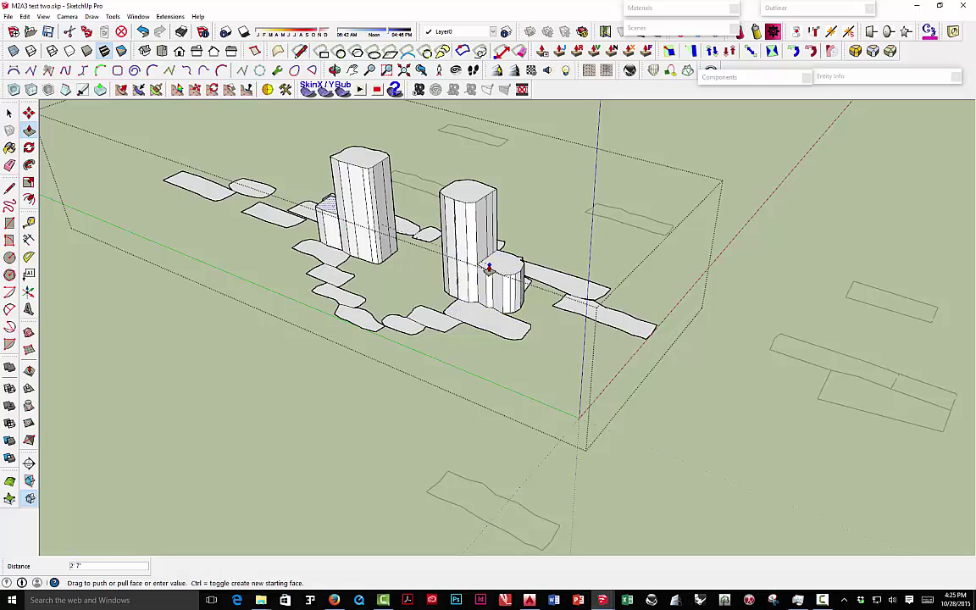
click(508, 269)
Step: Extrude the boulder in front of each tall block about 1' 3" high, plus the next lower boulder on both sides of the ring
middle_drag(337, 264, 200, 385)
click(200, 385)
click(178, 354)
click(439, 369)
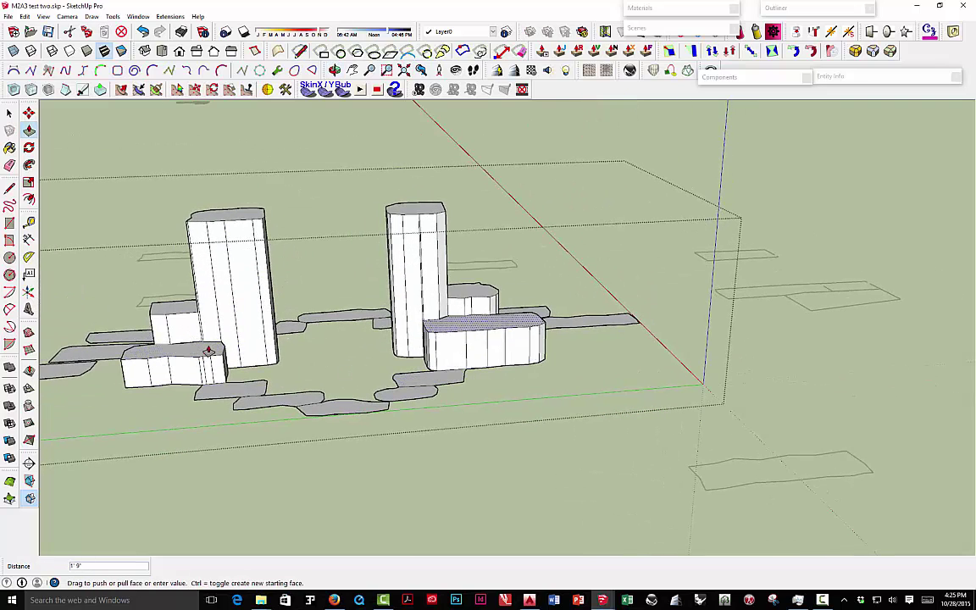
click(244, 396)
click(240, 374)
click(401, 385)
click(404, 364)
Step: Extrude the three boulders closing the front of the ring about 9", 8" and 7" high, stepping down towards the middle
click(290, 390)
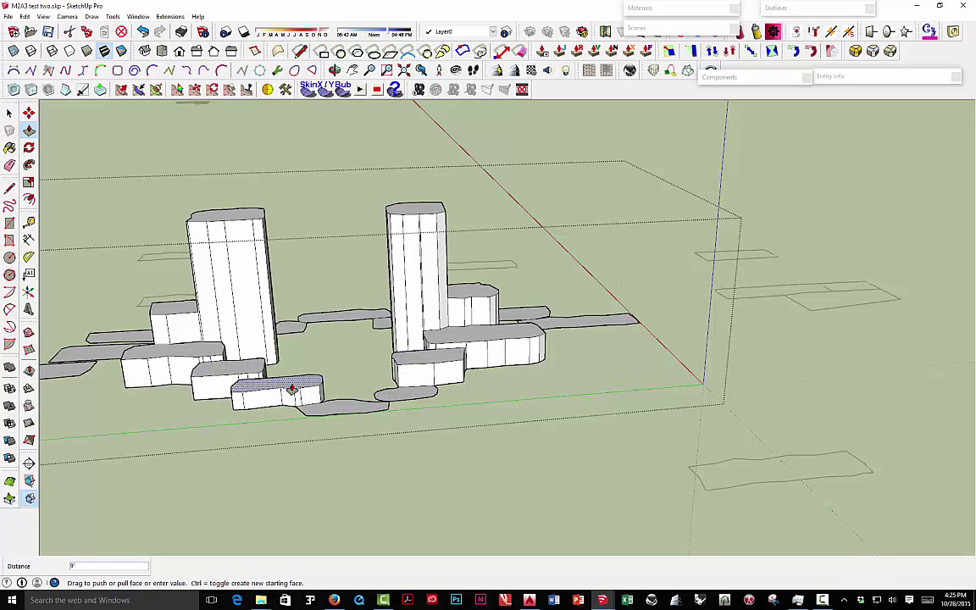
click(290, 389)
click(388, 391)
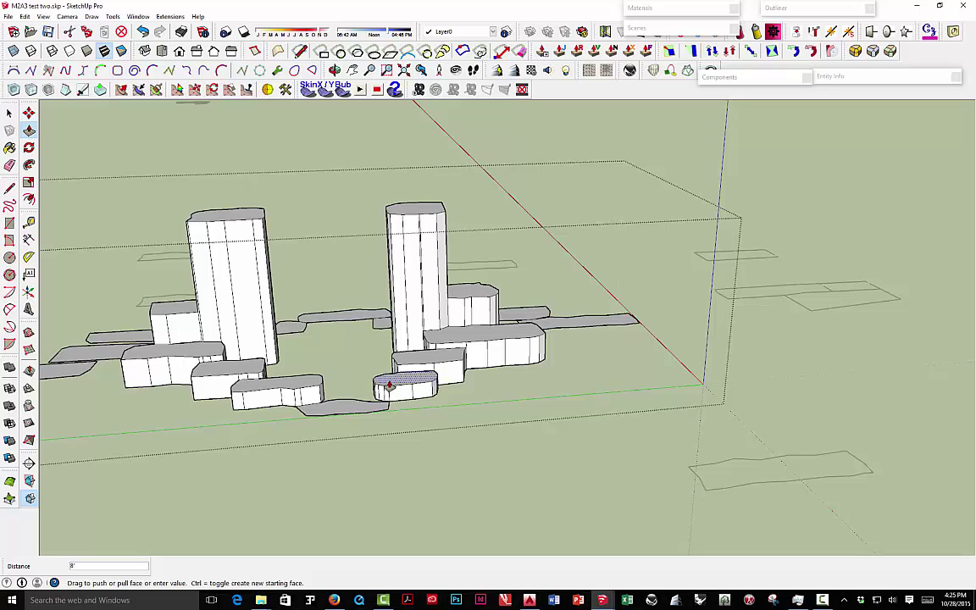
click(387, 385)
click(351, 397)
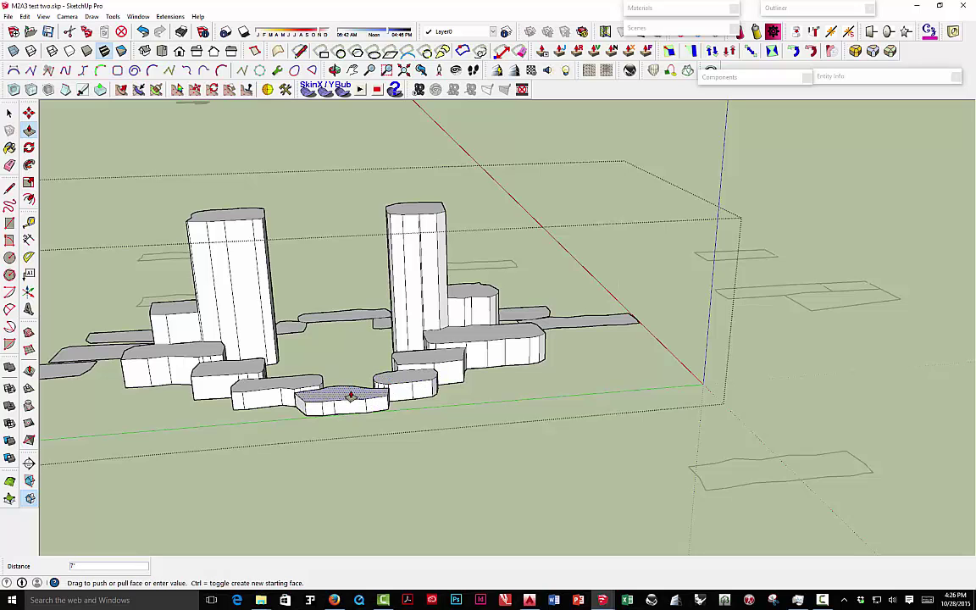
click(350, 396)
Step: Extrude another flat boulder beside each tall block on the opposite side of the ring about 1' 11" high
middle_drag(439, 371, 237, 401)
scroll(237, 400, down, 5)
middle_drag(365, 379, 263, 371)
scroll(450, 364, up, 3)
scroll(263, 370, down, 2)
middle_drag(516, 329, 217, 364)
scroll(455, 287, up, 5)
drag(449, 346, 589, 243)
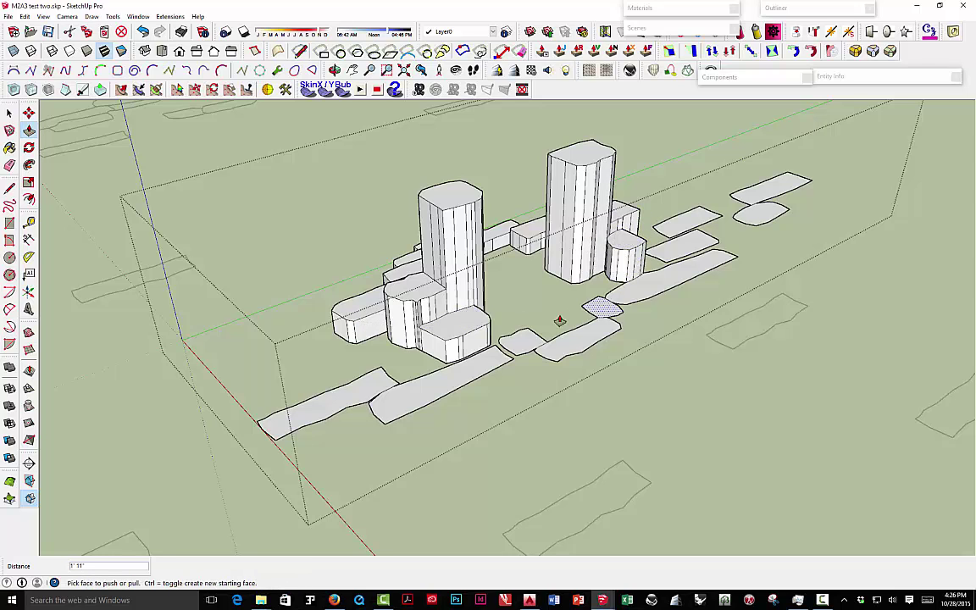
Step: Extrude the three long boulders along the outer side of the cluster to one common height
mouse_move(549, 322)
middle_down()
mouse_move(522, 301)
mouse_move(491, 313)
middle_up()
click(307, 356)
drag(306, 355, 303, 335)
double_click(355, 364)
double_click(647, 270)
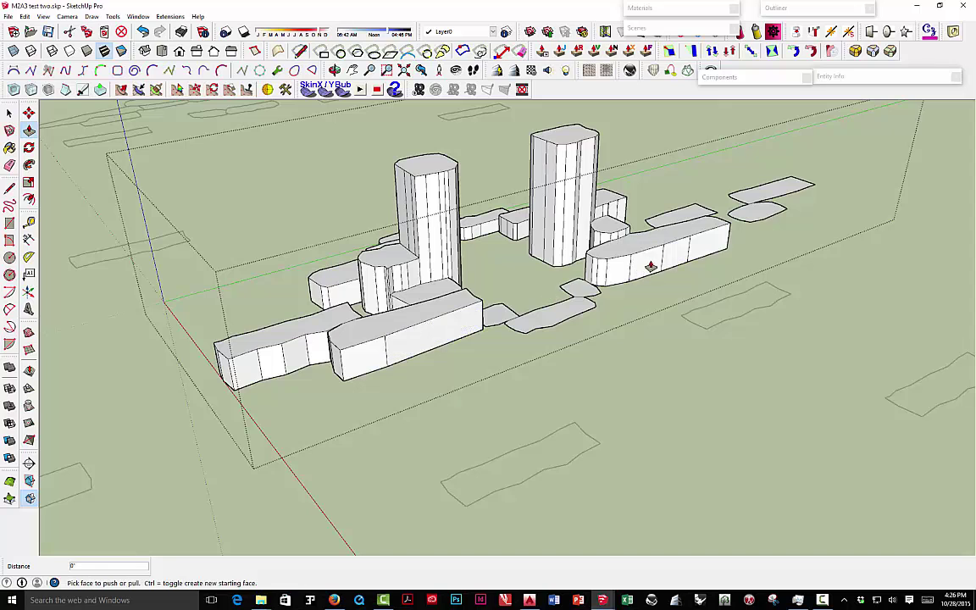
Step: Extrude the four remaining boulders at the far end of the cluster, making one a tall slab and the others lower blocks
middle_drag(682, 219, 632, 304)
drag(630, 304, 647, 200)
mouse_move(732, 270)
mouse_down()
mouse_move(733, 235)
mouse_move(724, 248)
mouse_up()
drag(710, 292, 711, 266)
middle_drag(711, 266, 469, 277)
key(p)
mouse_move(569, 380)
mouse_down()
mouse_move(522, 310)
mouse_move(492, 305)
mouse_move(477, 321)
mouse_move(612, 341)
mouse_move(649, 374)
mouse_move(639, 372)
mouse_up()
middle_drag(640, 373, 483, 311)
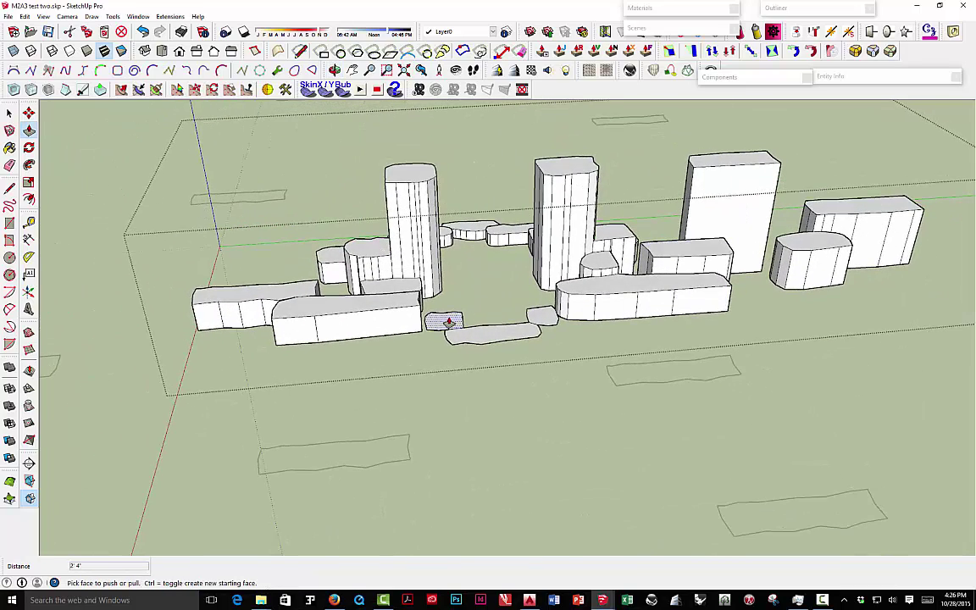
Step: Extrude the three flat boulders closing the near side of the ring into low blocks, the middle one about 7" high
drag(449, 322, 513, 238)
drag(539, 316, 436, 311)
drag(483, 336, 491, 329)
mouse_move(503, 325)
middle_down()
mouse_move(484, 271)
mouse_move(505, 320)
mouse_move(523, 324)
middle_up()
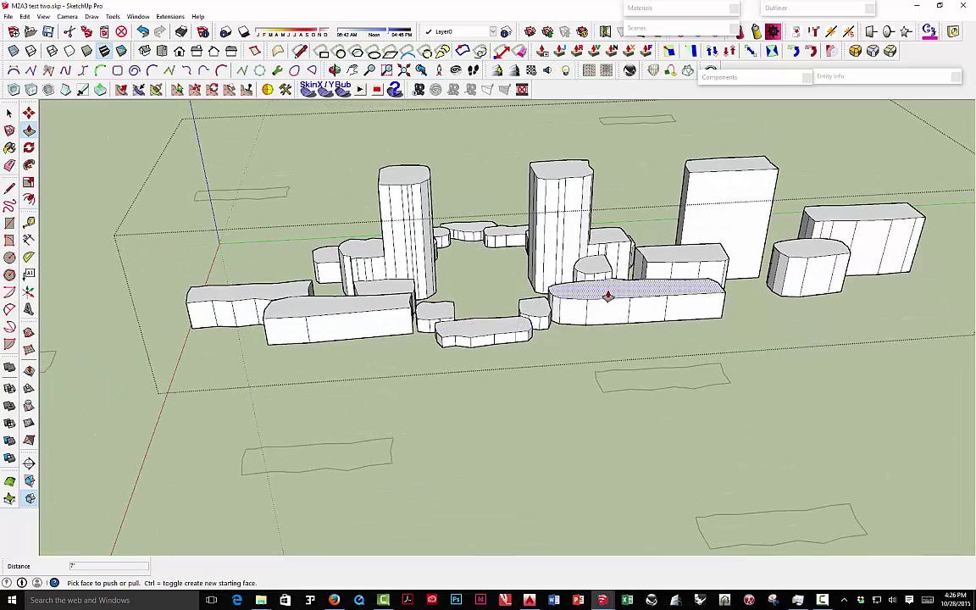
Step: Examine the extruded boulder cluster and the surrounding site from several angles
middle_drag(582, 295, 379, 315)
key(space)
click(765, 347)
click(765, 348)
middle_drag(765, 343, 384, 355)
scroll(402, 362, down, 5)
scroll(402, 357, down, 1)
scroll(375, 310, up, 7)
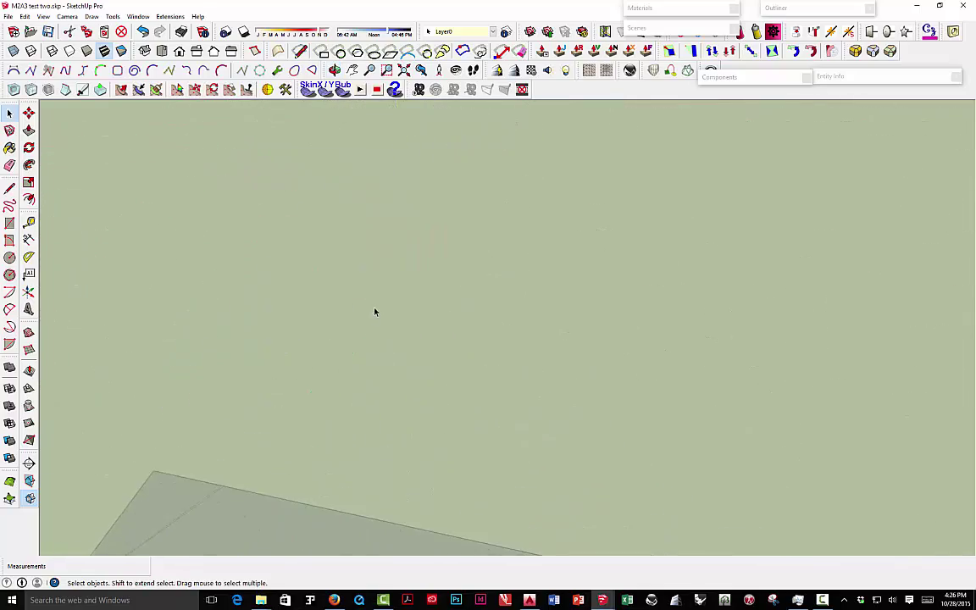
scroll(375, 310, down, 2)
middle_drag(375, 310, 535, 251)
scroll(559, 222, up, 5)
Step: Scale the top face of the long outer boulder beside the low ring blocks to about 0.71 along the red axis
click(548, 373)
scroll(557, 367, up, 1)
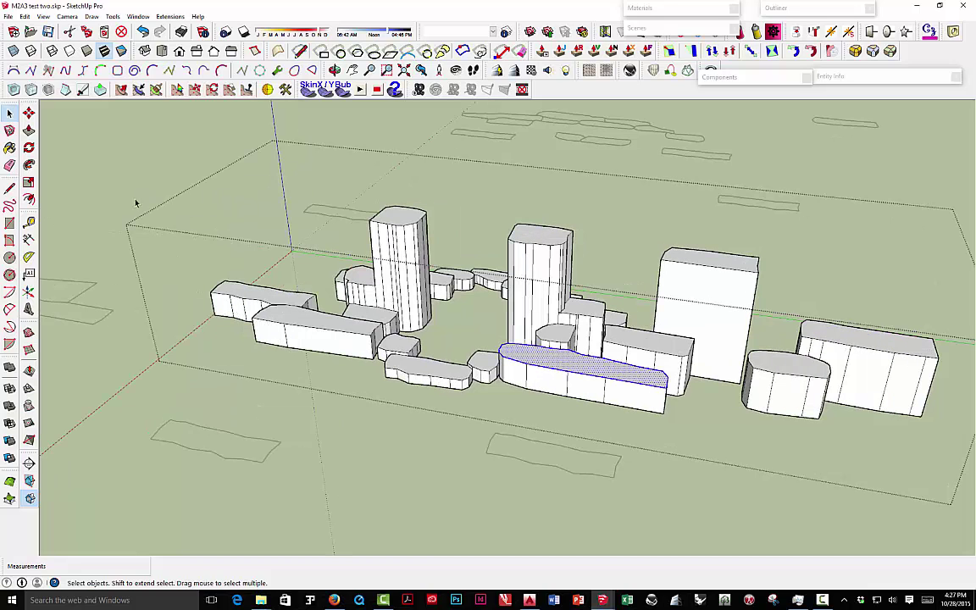
click(28, 181)
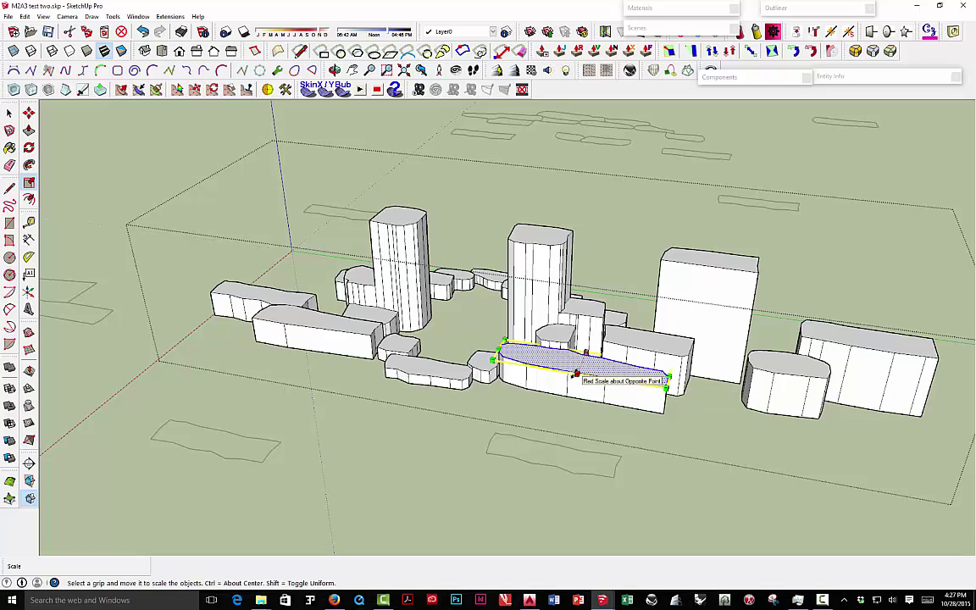
drag(578, 372, 579, 374)
middle_drag(583, 379, 523, 370)
scroll(466, 344, up, 3)
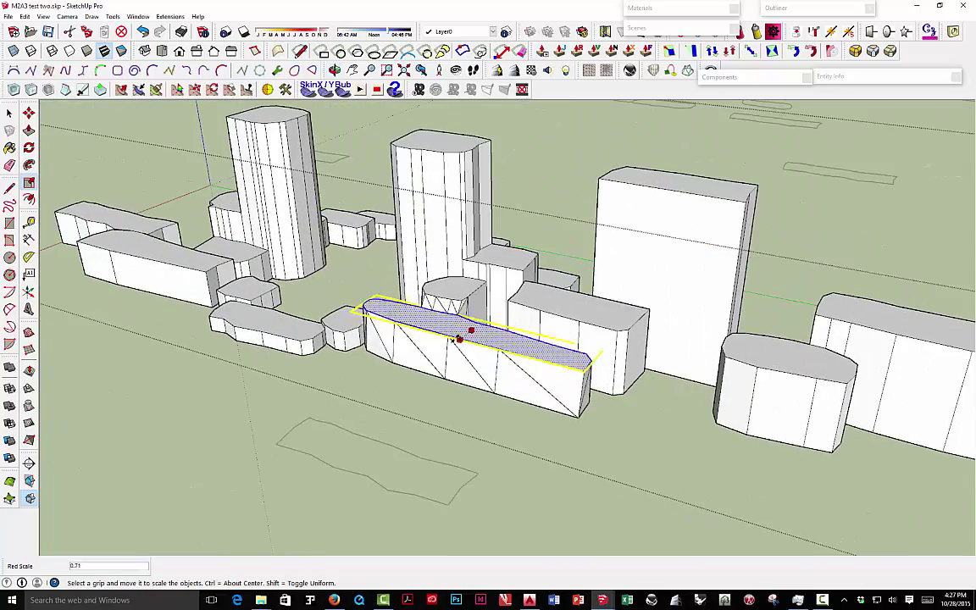
middle_drag(460, 344, 402, 322)
click(8, 111)
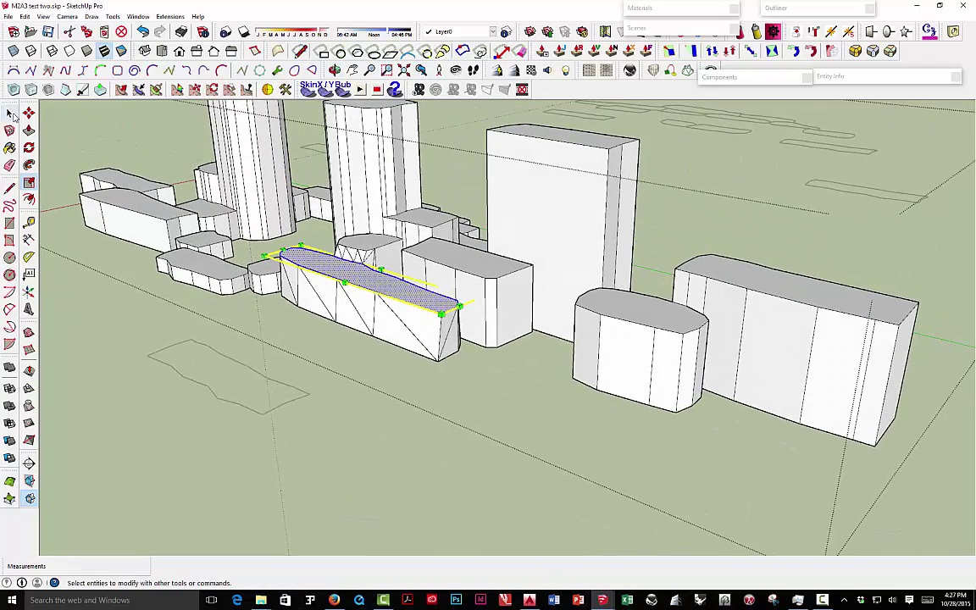
Step: Try to soften the diagonal and vertical edges on the front side of the scaled boulder
click(114, 127)
middle_drag(114, 127, 422, 251)
triple_click(490, 291)
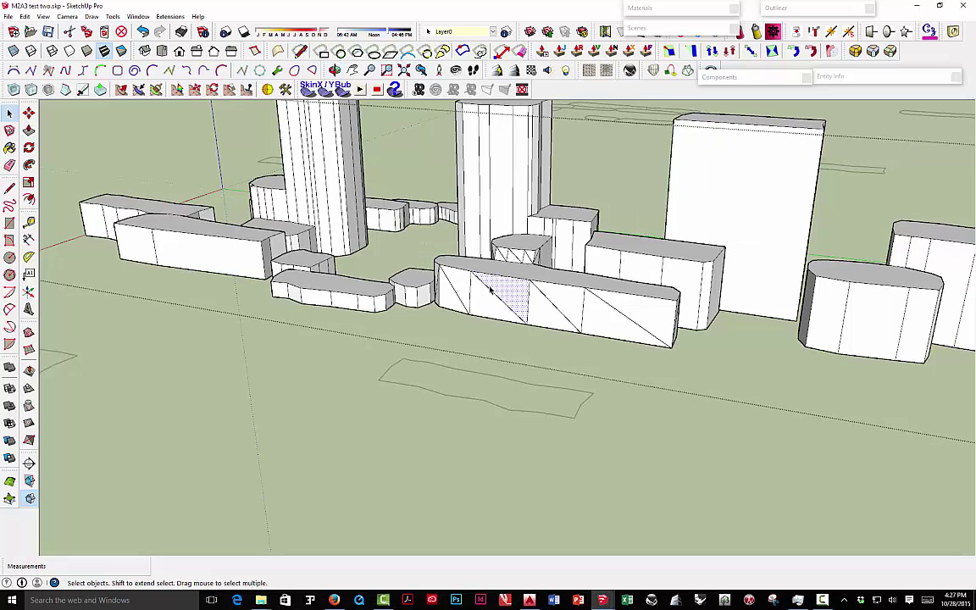
click(509, 276)
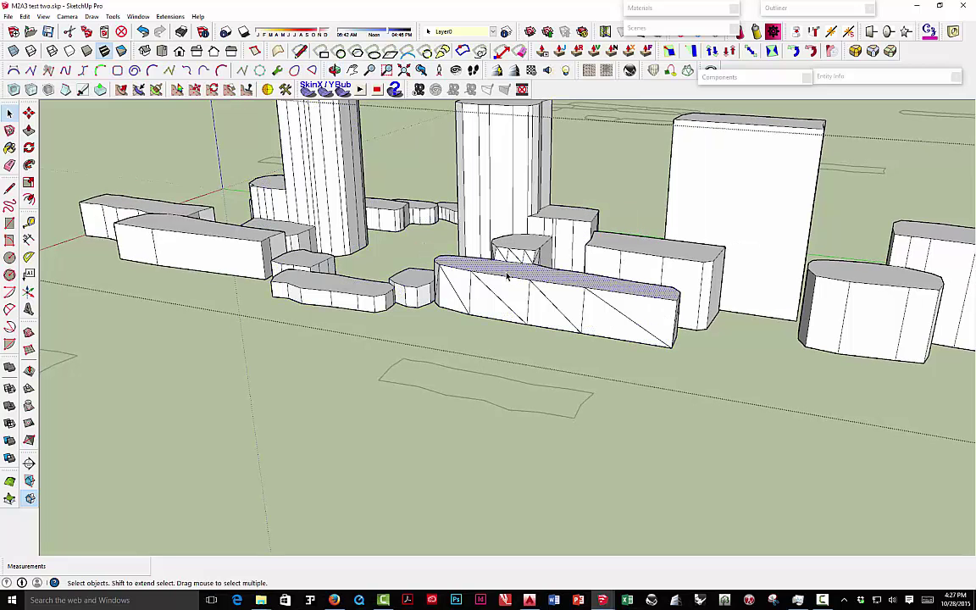
middle_drag(496, 275, 500, 290)
key(e)
drag(512, 309, 458, 290)
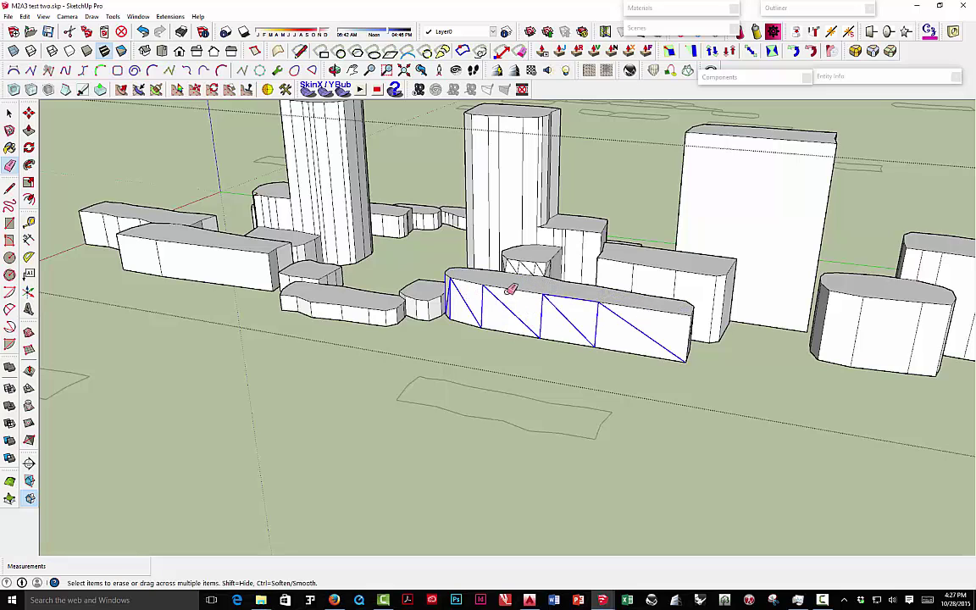
drag(507, 289, 496, 279)
mouse_move(682, 318)
middle_down()
mouse_move(625, 341)
mouse_move(512, 359)
middle_up()
mouse_move(512, 359)
mouse_down()
mouse_move(464, 377)
mouse_move(476, 359)
mouse_up()
mouse_move(476, 359)
middle_down()
mouse_move(455, 316)
mouse_move(530, 293)
middle_up()
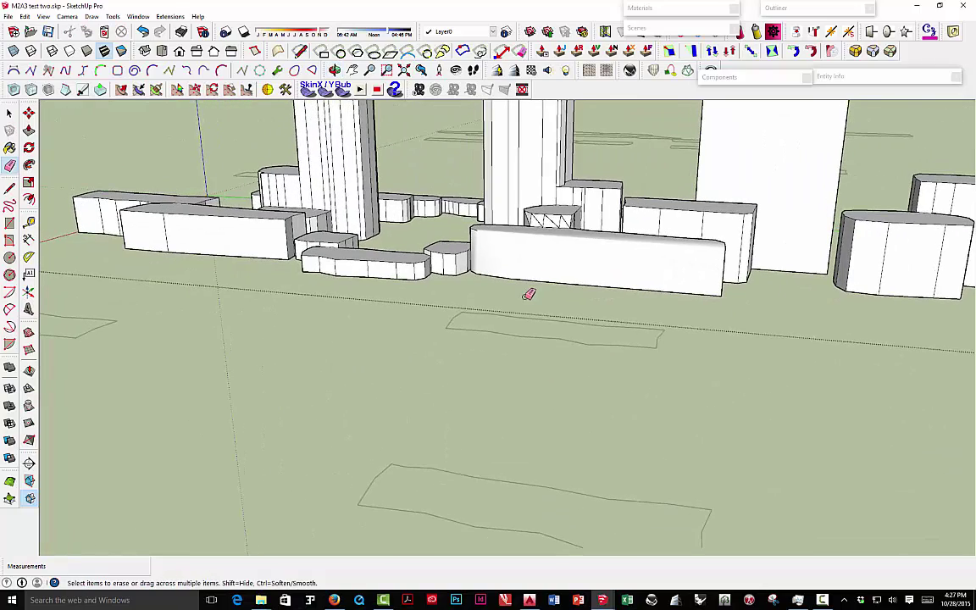
click(143, 32)
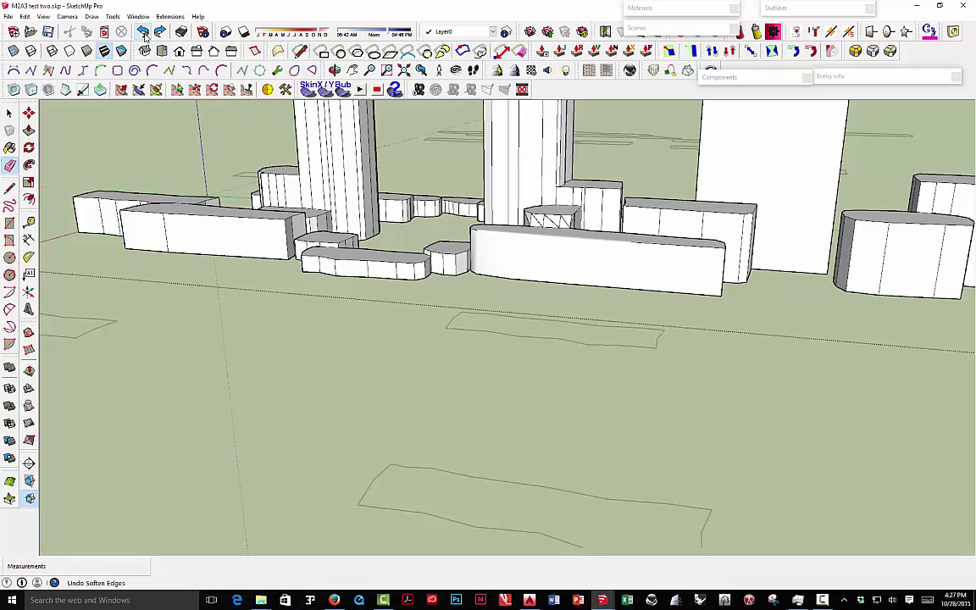
click(143, 32)
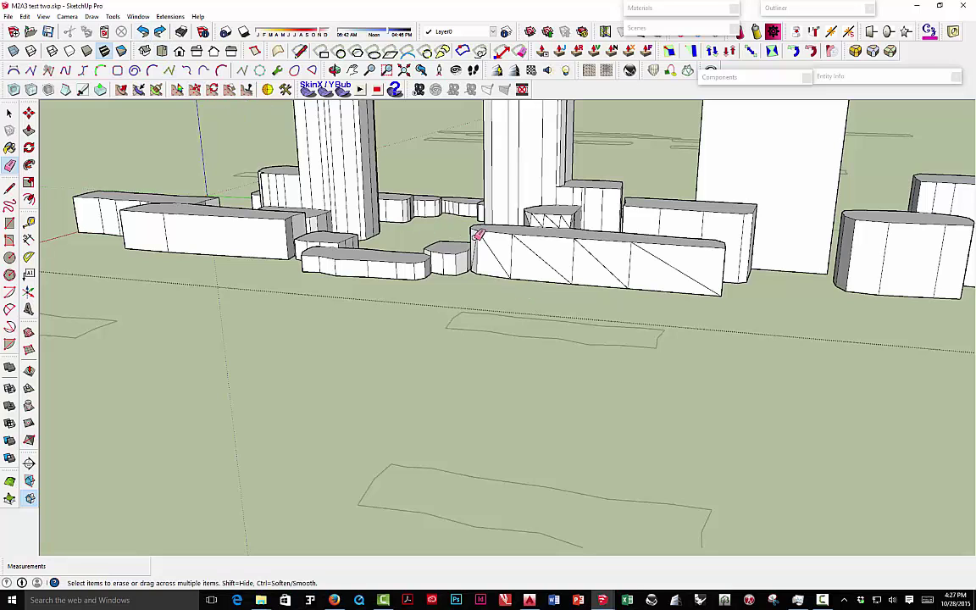
Step: Soften the diagonal and vertical edges across the front side of the scaled boulder, leaving its top rim sharp
drag(498, 238, 573, 255)
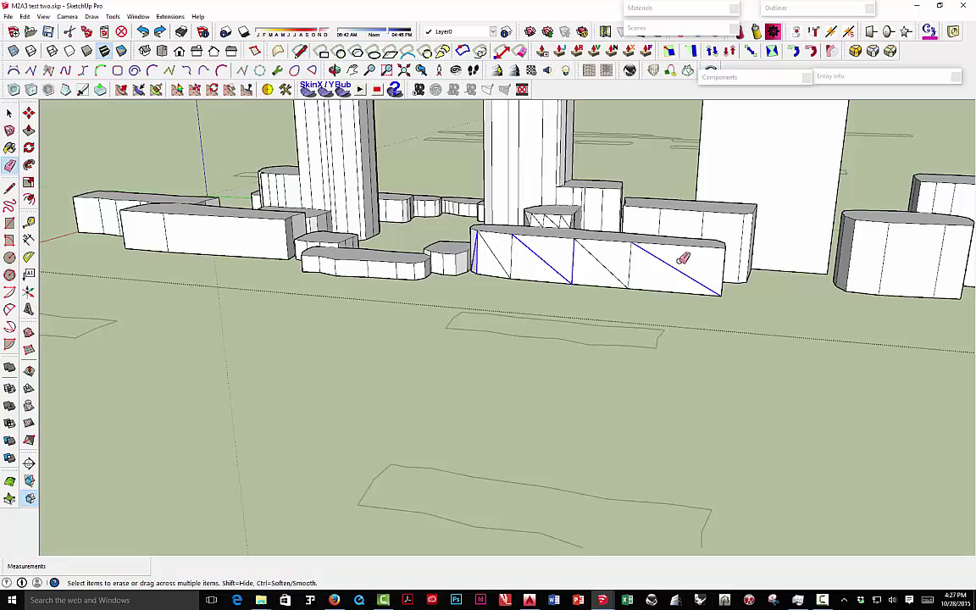
drag(497, 250, 516, 253)
middle_drag(516, 252, 487, 273)
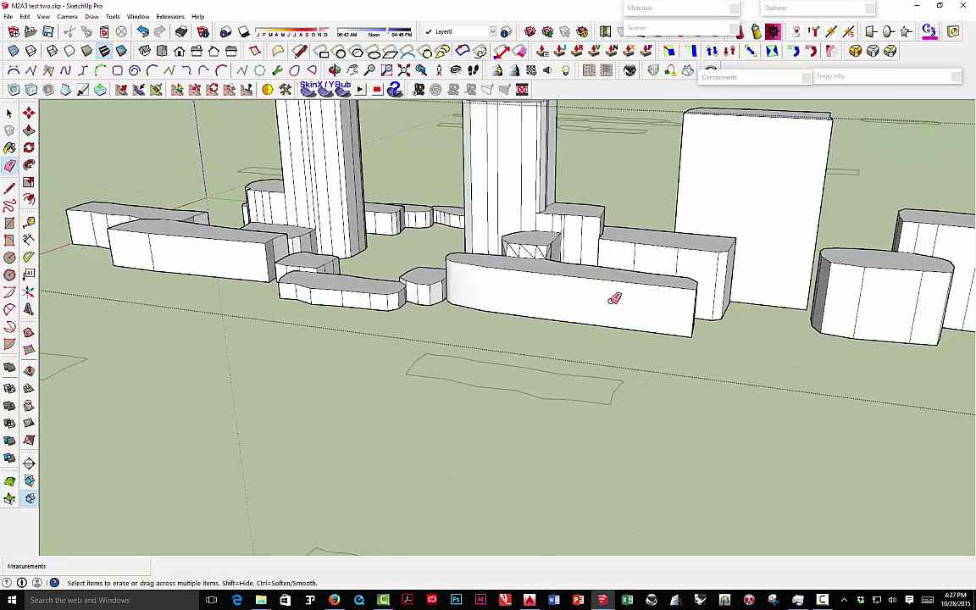
mouse_move(617, 296)
middle_down()
mouse_move(496, 298)
mouse_move(572, 313)
middle_up()
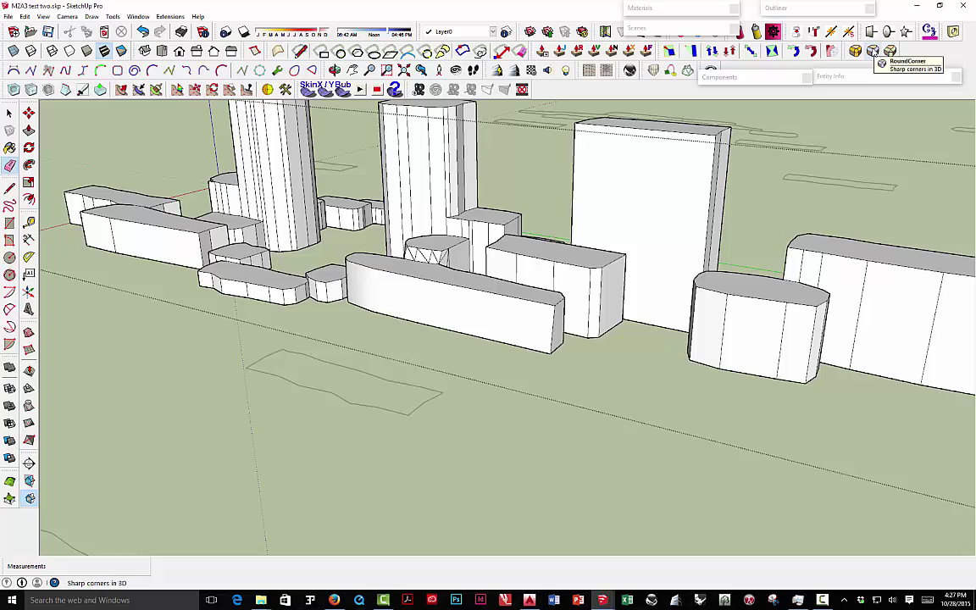
Step: Try the RoundCorner Sharp Corners tool on the scaled boulder's front top edges with a 2" offset
click(872, 51)
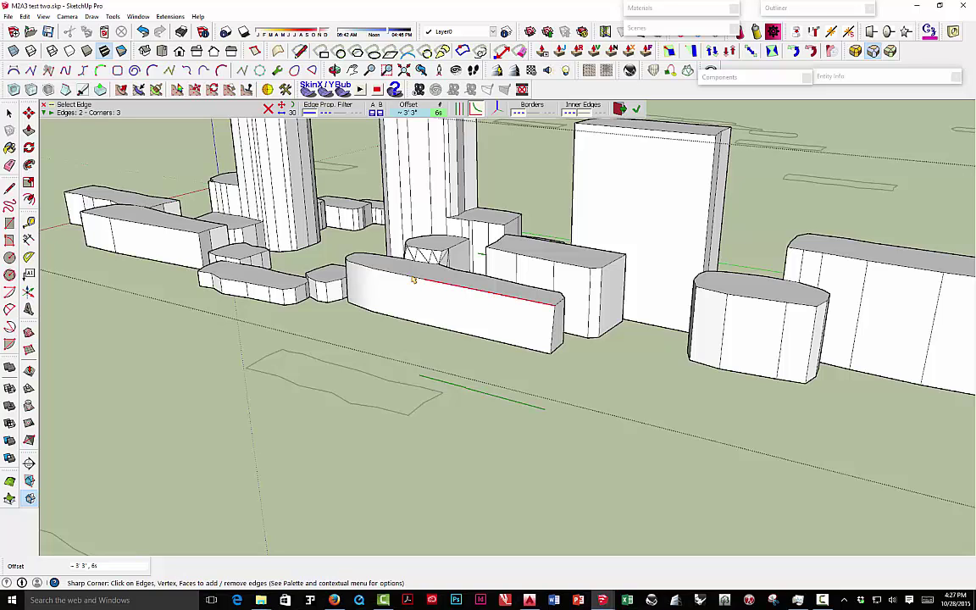
click(411, 113)
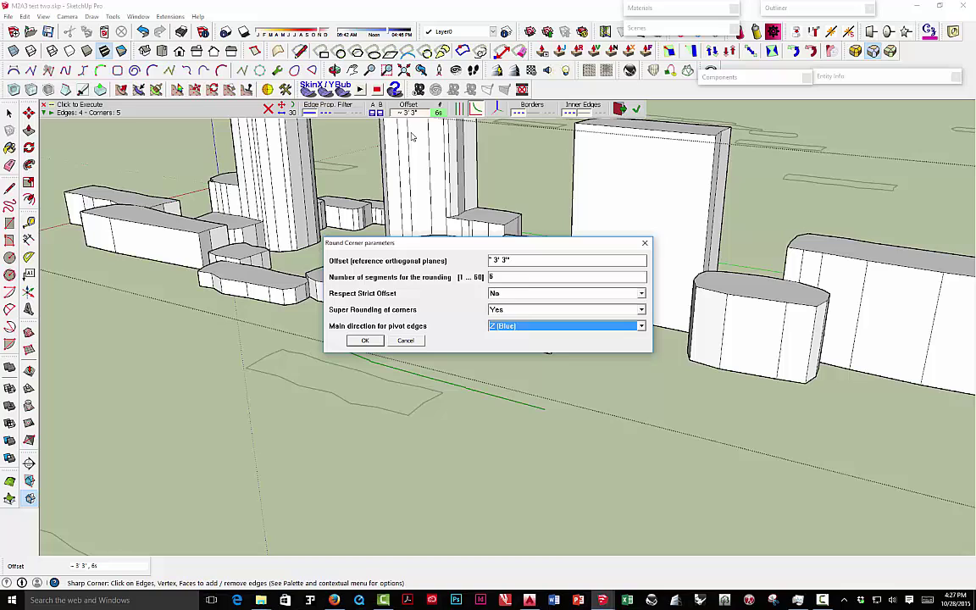
click(502, 260)
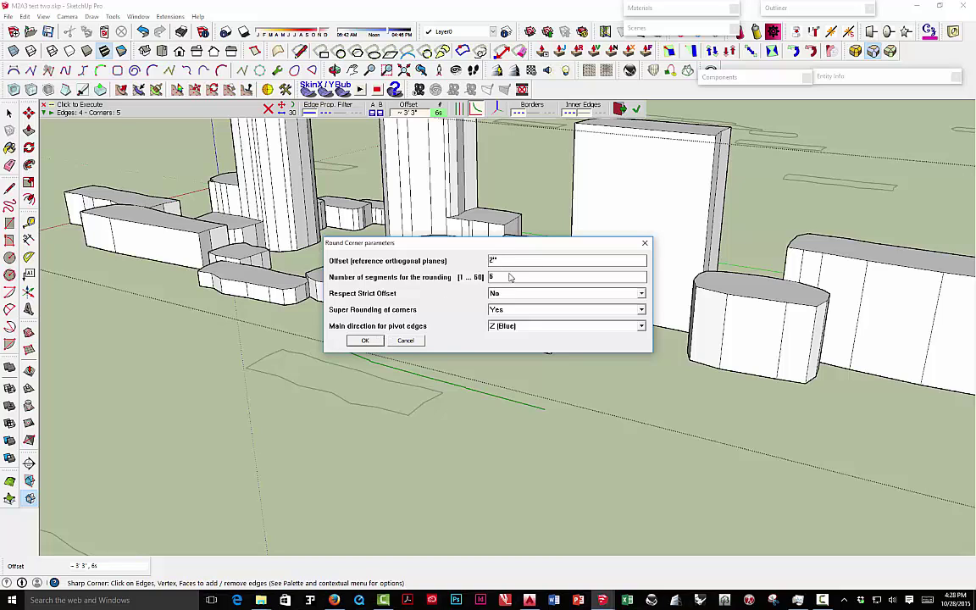
click(364, 341)
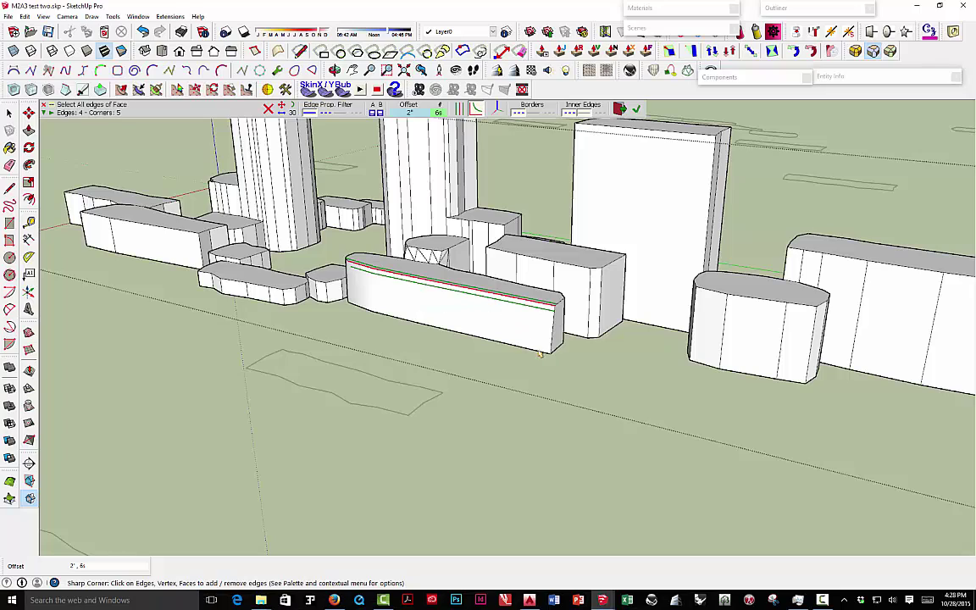
click(587, 347)
middle_drag(581, 343, 338, 287)
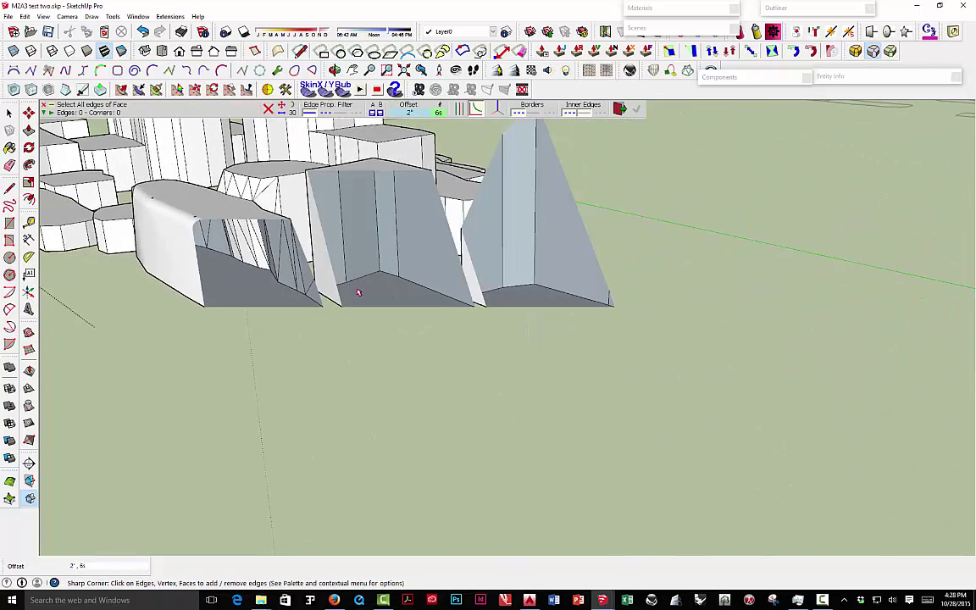
Step: Try to bevel the top front edges of the long softened boulder with a 1" offset
scroll(358, 292, down, 5)
scroll(310, 254, up, 5)
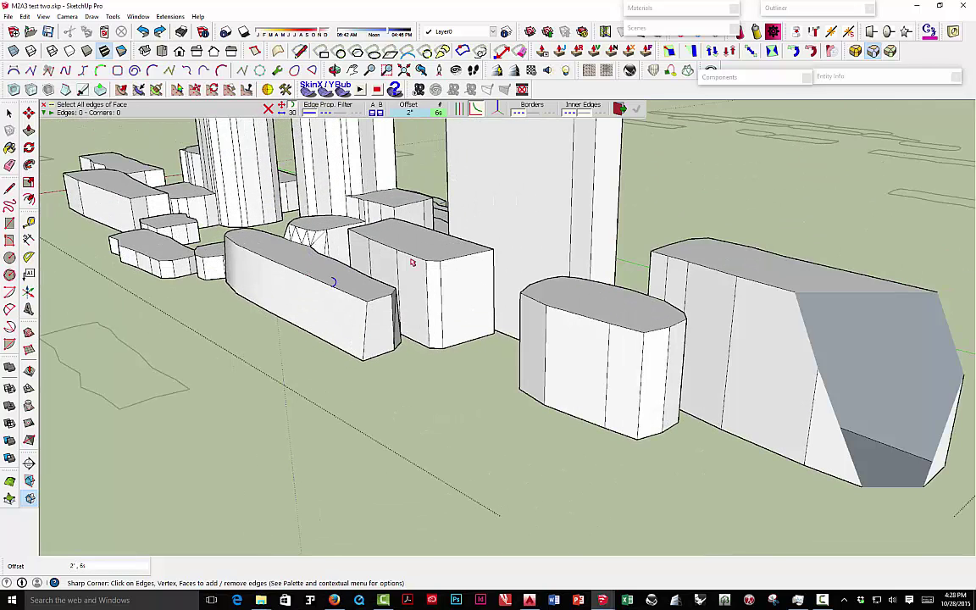
click(497, 108)
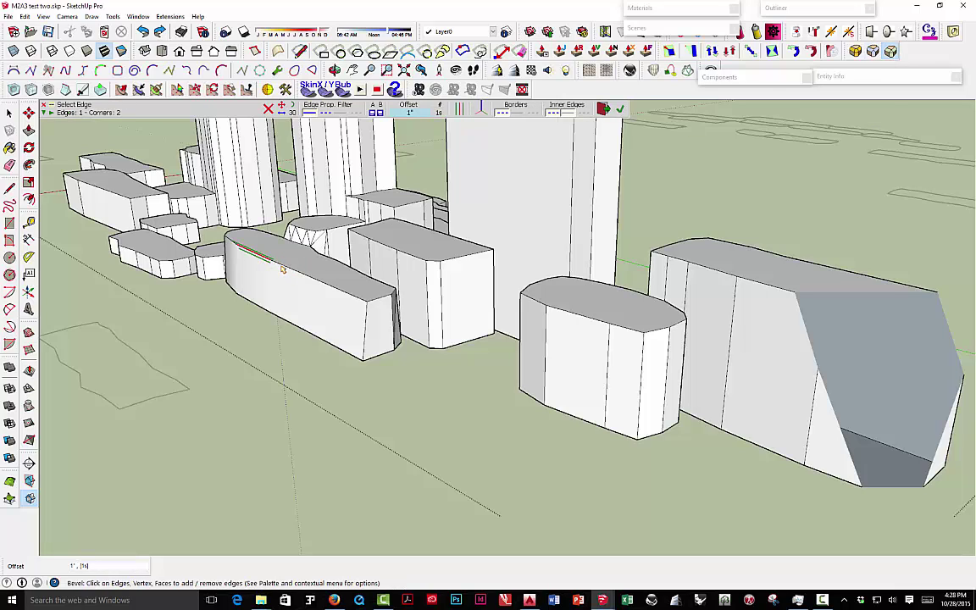
click(303, 275)
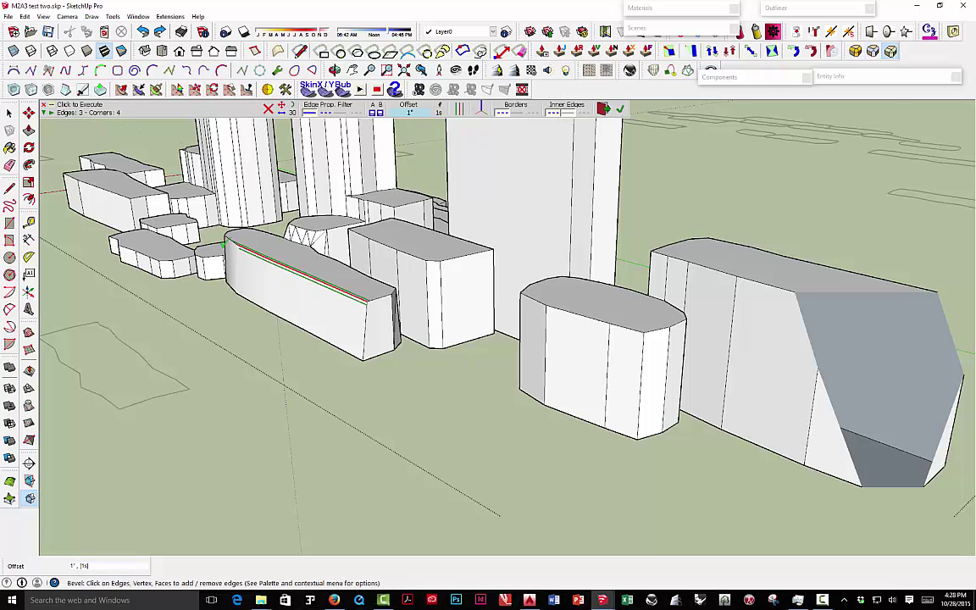
click(226, 300)
mouse_move(301, 276)
middle_down()
mouse_move(278, 262)
mouse_move(560, 309)
mouse_move(626, 307)
mouse_move(449, 295)
middle_up()
scroll(293, 261, up, 3)
scroll(292, 260, down, 1)
scroll(450, 295, down, 3)
scroll(462, 301, up, 6)
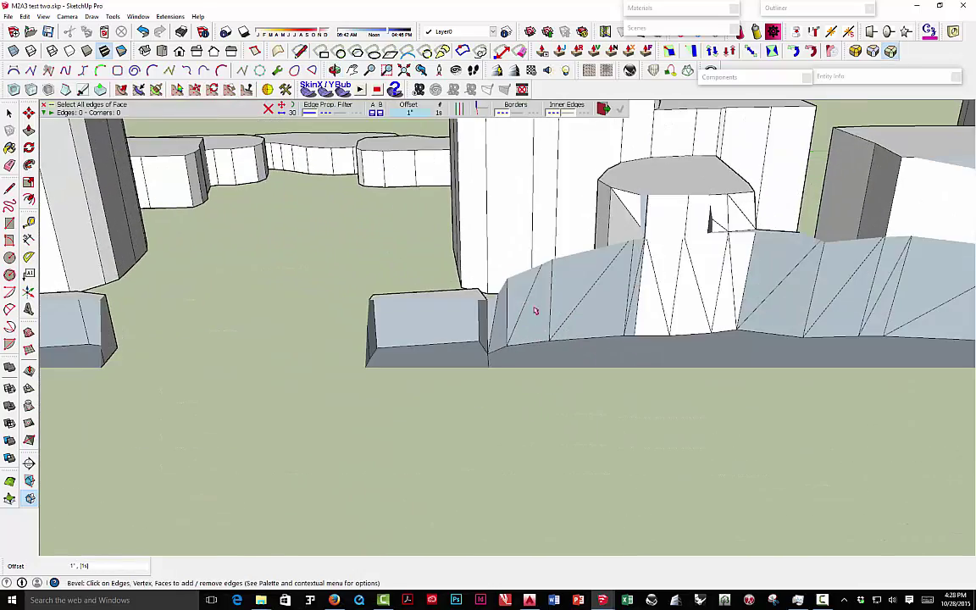
scroll(510, 304, down, 4)
middle_drag(511, 306, 444, 321)
Step: Switch the camera to parallel projection for a view of the long boulder without clipping
click(68, 17)
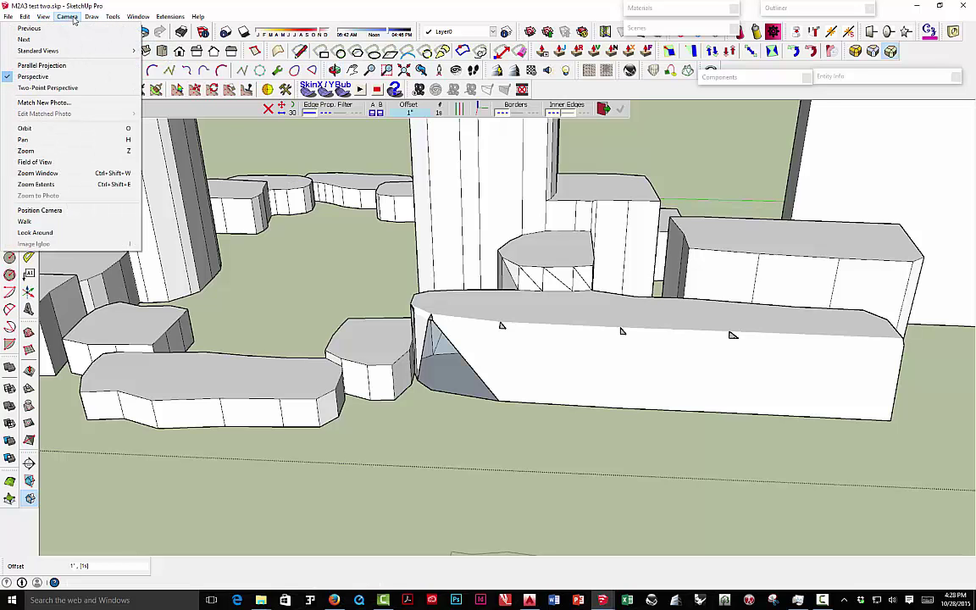
click(83, 65)
middle_drag(462, 246, 382, 237)
scroll(410, 333, up, 5)
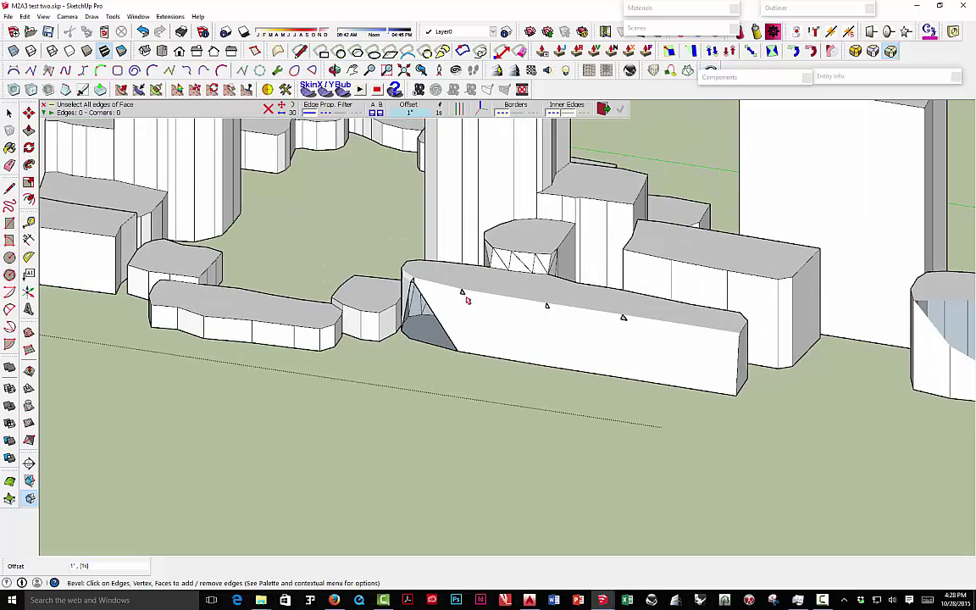
middle_drag(448, 276, 235, 142)
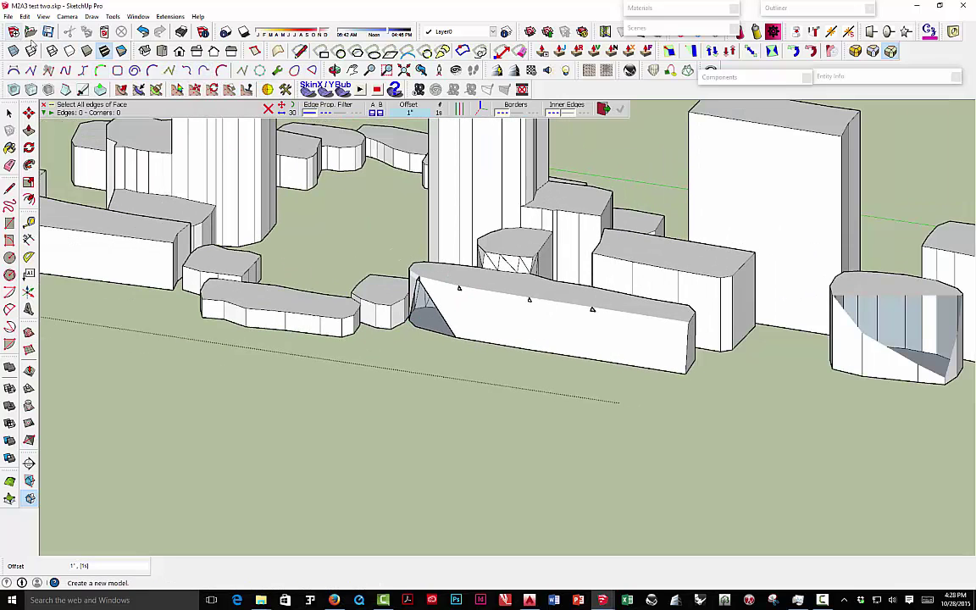
Step: Undo the long boulder's bevel and edge softening, and bevel its entire top rim with a 1" offset
click(143, 33)
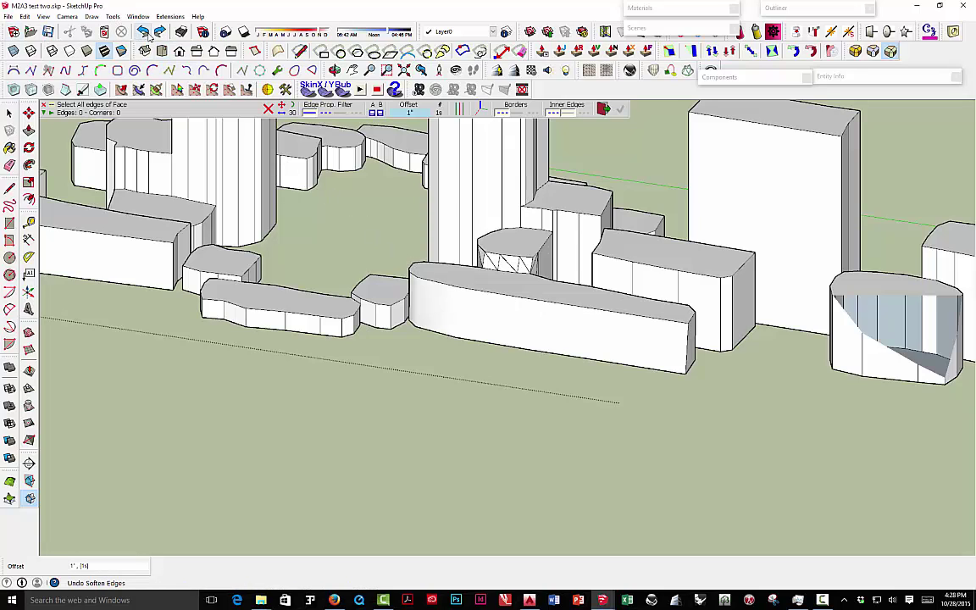
click(144, 33)
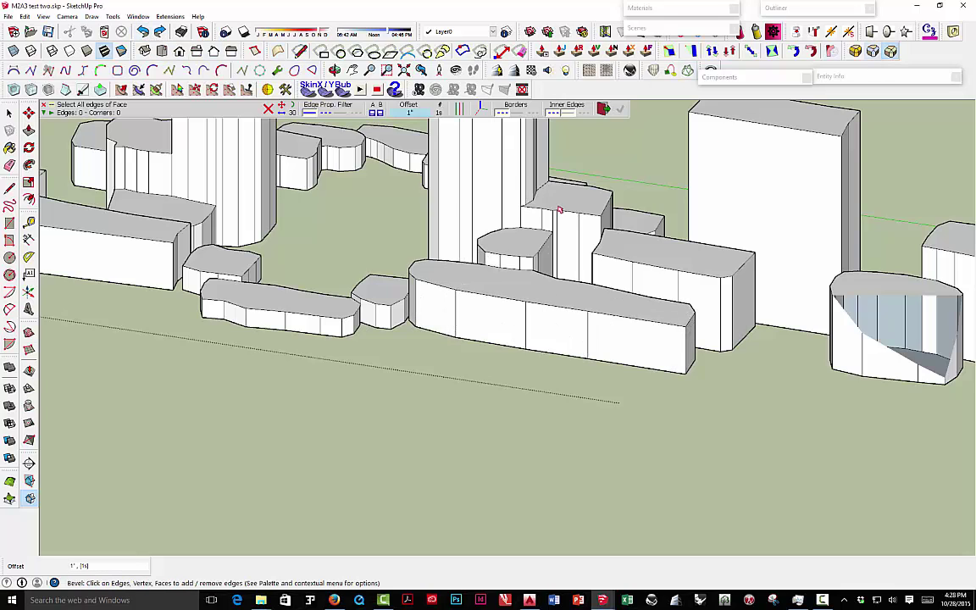
click(474, 295)
click(545, 309)
click(669, 327)
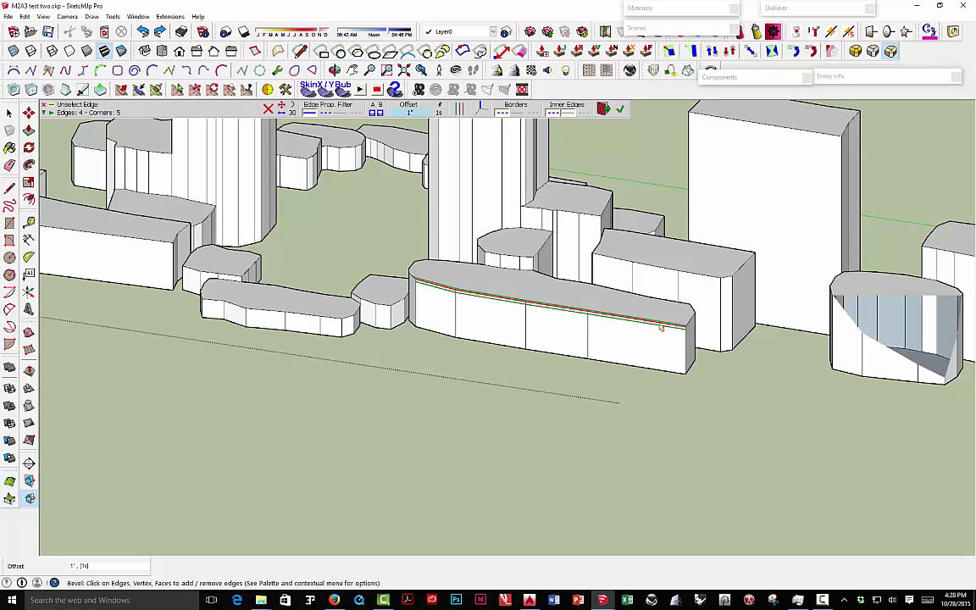
click(690, 325)
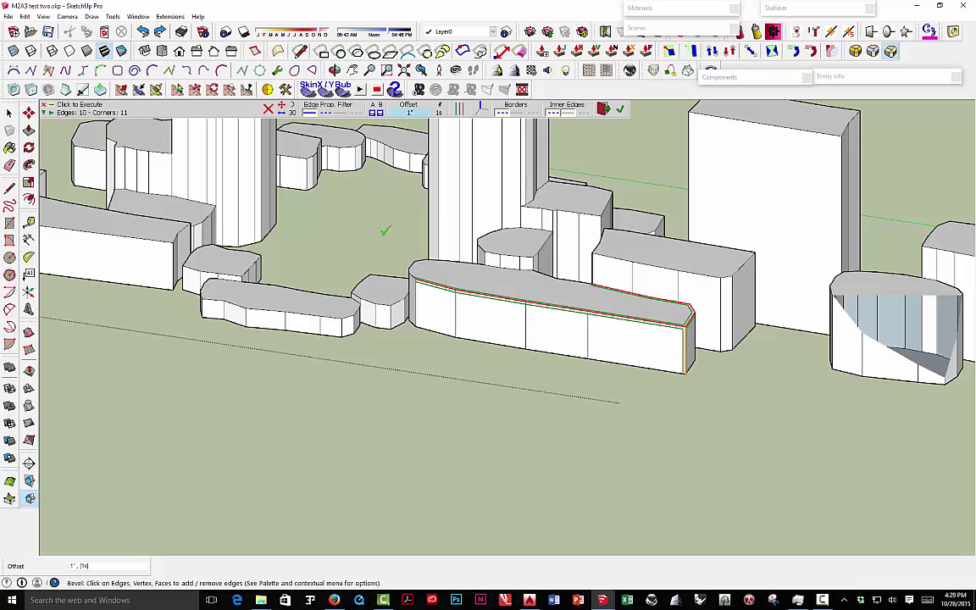
click(518, 291)
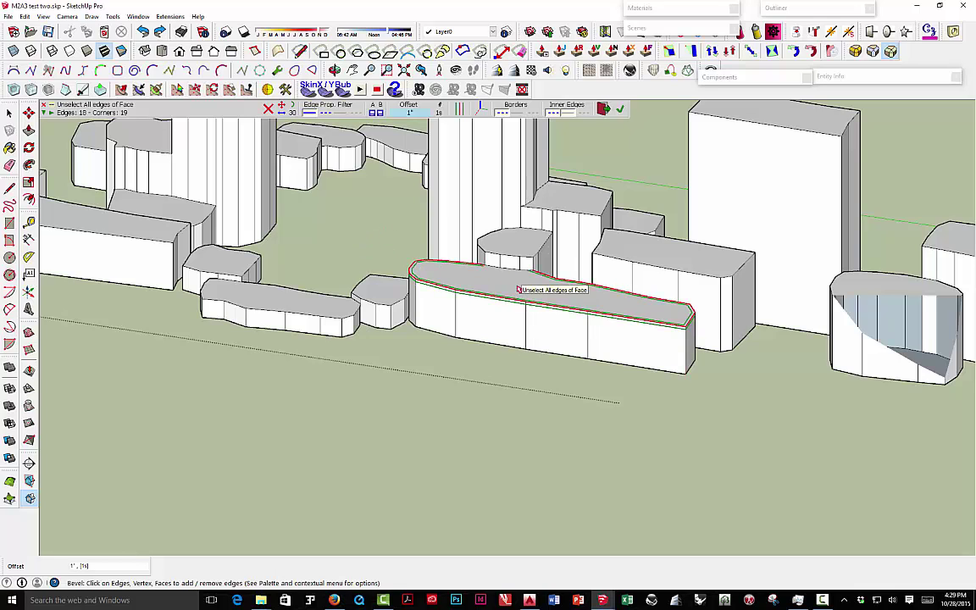
click(450, 355)
middle_drag(453, 342, 236, 184)
Step: Paint the bevelled boulder with the in-model Brick_Rough_Tan material
key(b)
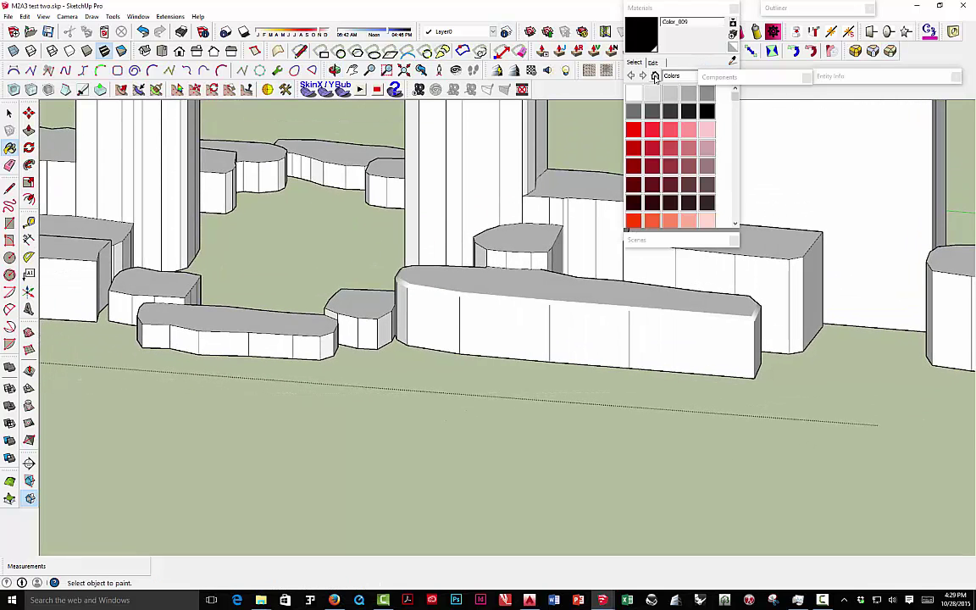
click(655, 77)
click(670, 94)
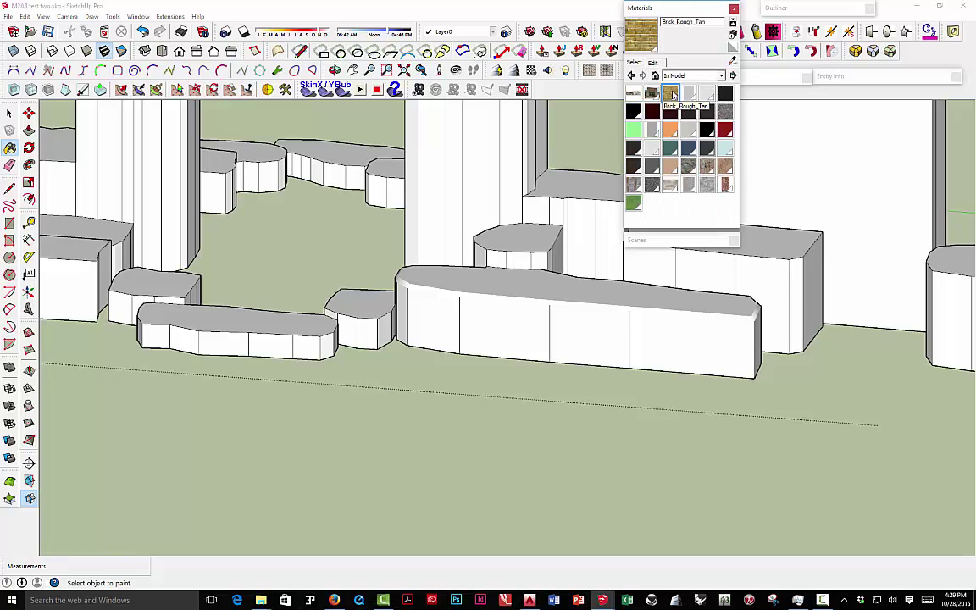
click(584, 296)
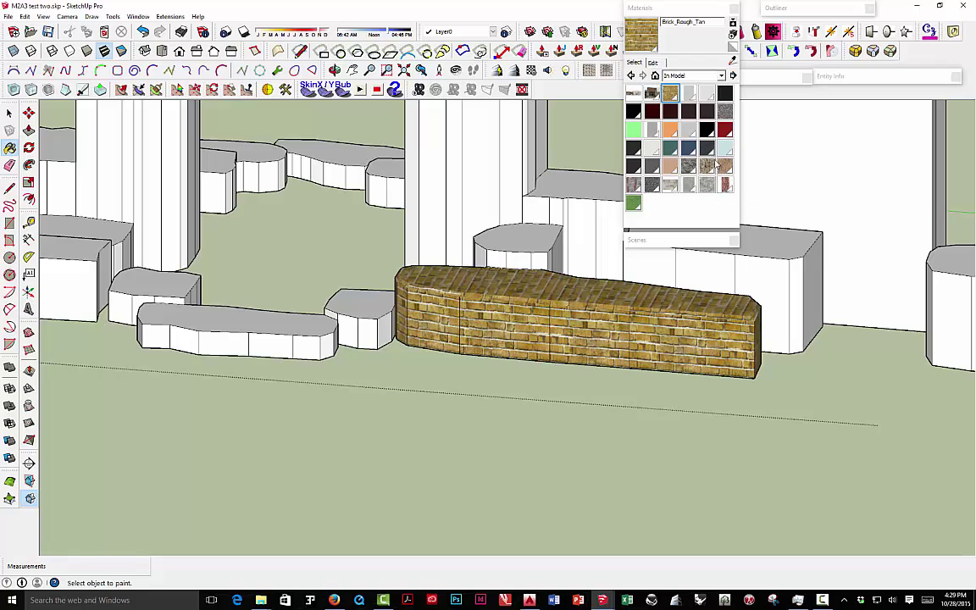
Step: Paint the bevelled boulder with Stone_Pavers_Walk from the Stone material collection
click(722, 76)
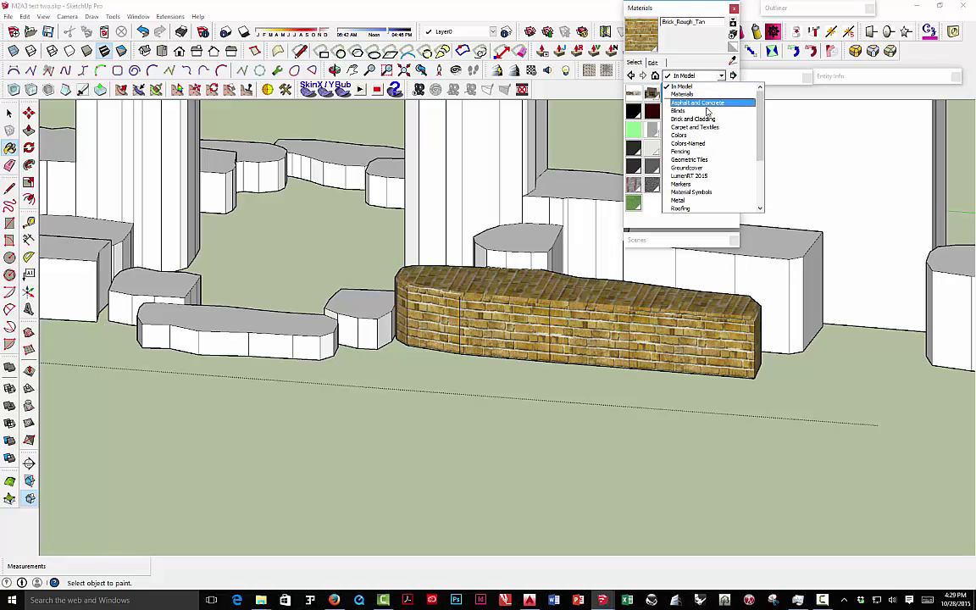
scroll(694, 170, down, 4)
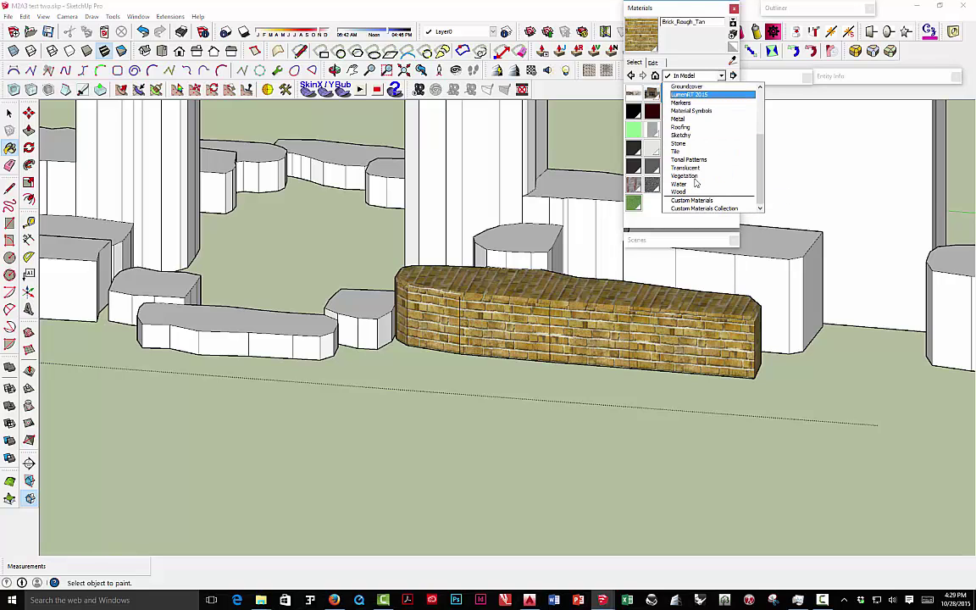
click(686, 144)
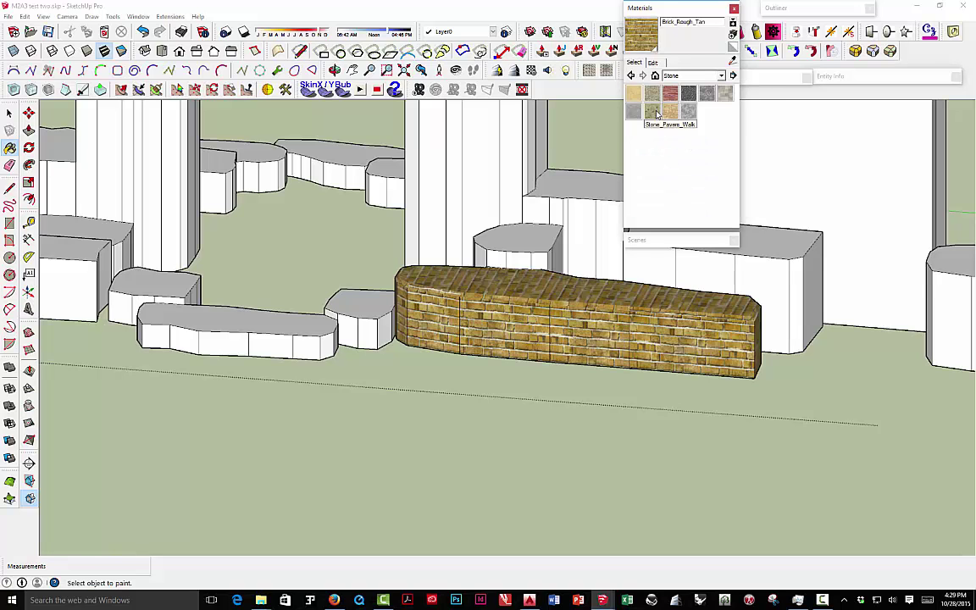
click(651, 111)
click(616, 284)
mouse_move(626, 290)
middle_down()
mouse_move(621, 267)
mouse_move(538, 244)
mouse_move(627, 283)
mouse_move(593, 294)
mouse_move(562, 332)
mouse_move(523, 338)
mouse_move(754, 334)
middle_up()
click(696, 9)
Step: Set the camera back to perspective with the whole boulder arrangement and surrounding outlines in view
scroll(463, 258, down, 3)
middle_drag(481, 259, 509, 262)
click(66, 17)
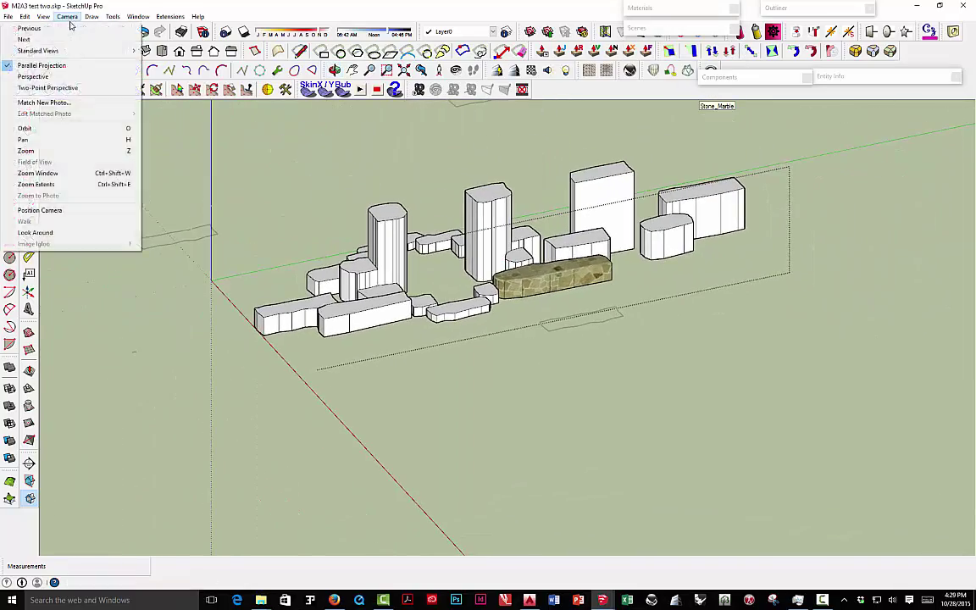
click(79, 77)
middle_drag(544, 188, 510, 359)
scroll(510, 359, down, 5)
scroll(521, 352, down, 2)
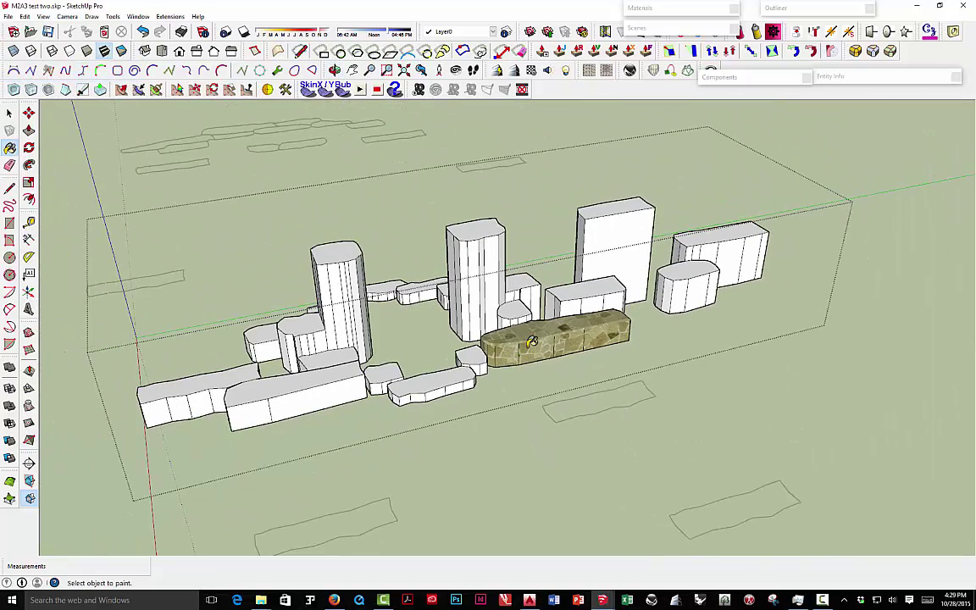
Step: Open the front group of boulder outlines and generate faces inside its closed outlines
key(space)
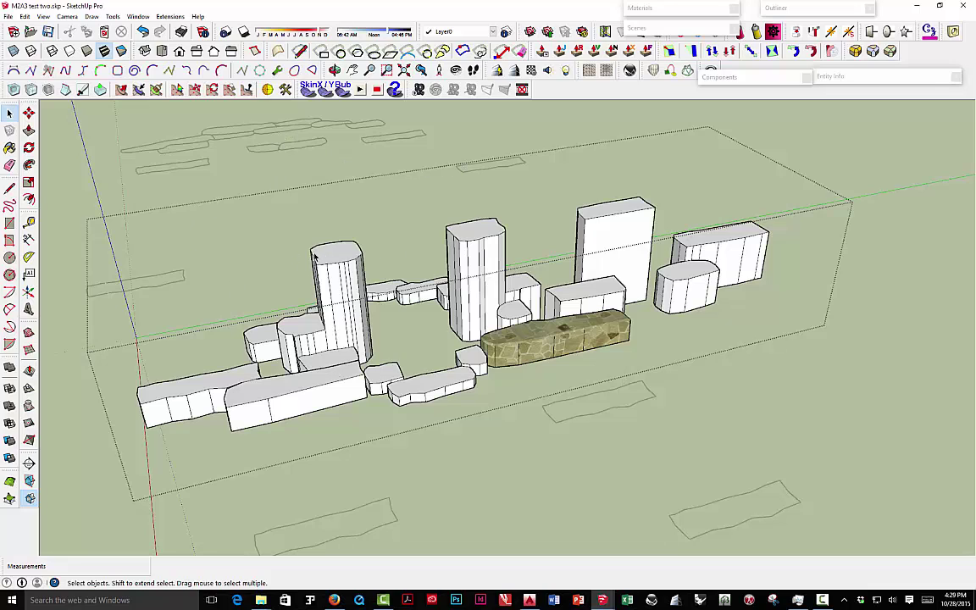
click(376, 162)
click(579, 420)
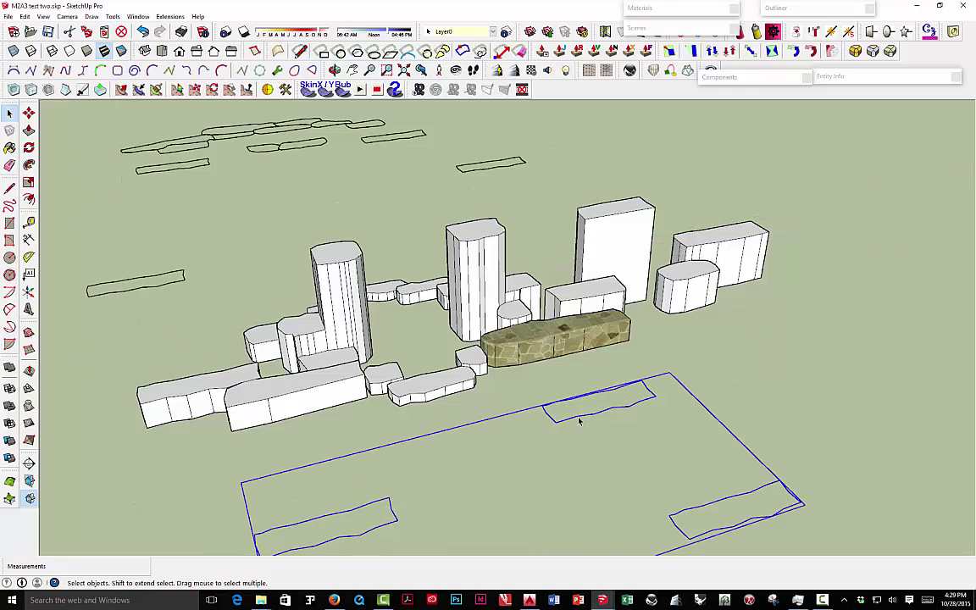
double_click(579, 421)
click(579, 420)
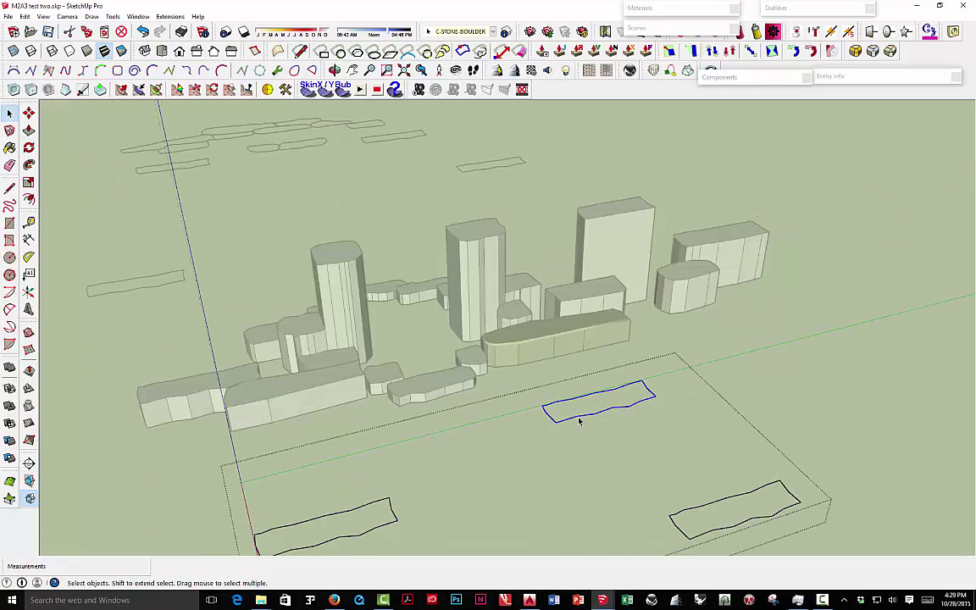
right_click(574, 417)
click(597, 384)
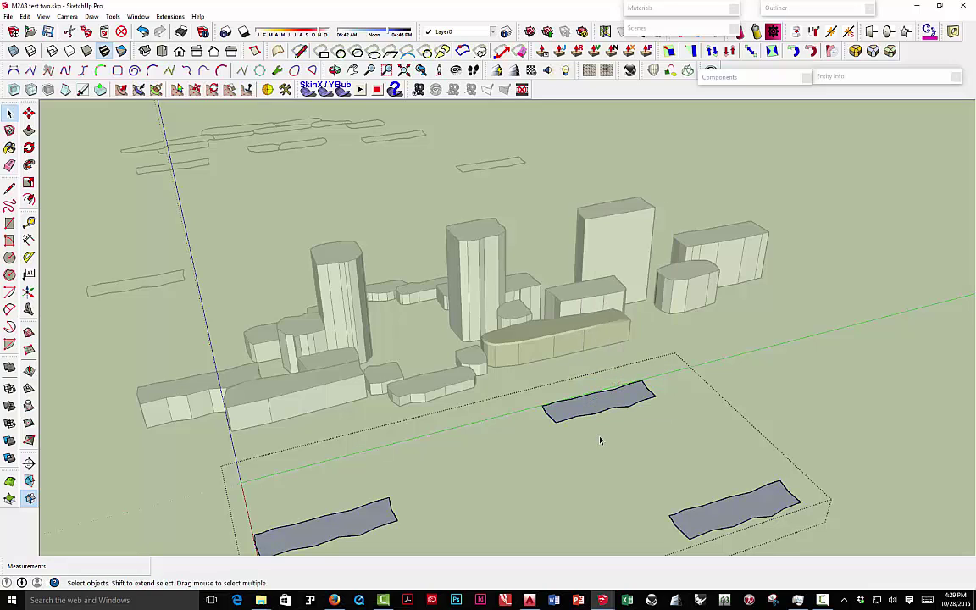
Step: Extrude the boulder face nearest the stone-textured boulder upward by 1' 6"
click(596, 406)
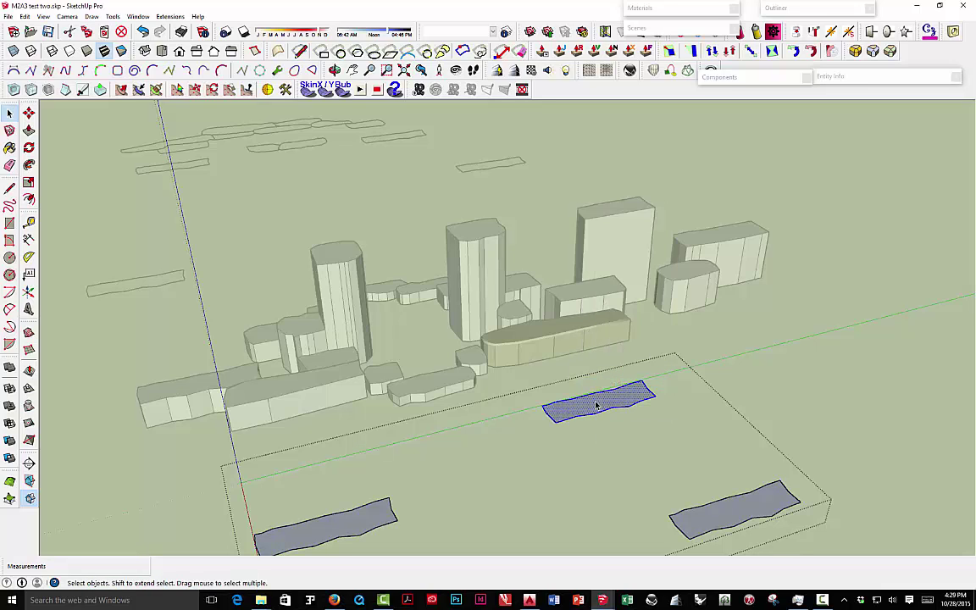
key(p)
drag(593, 405, 592, 394)
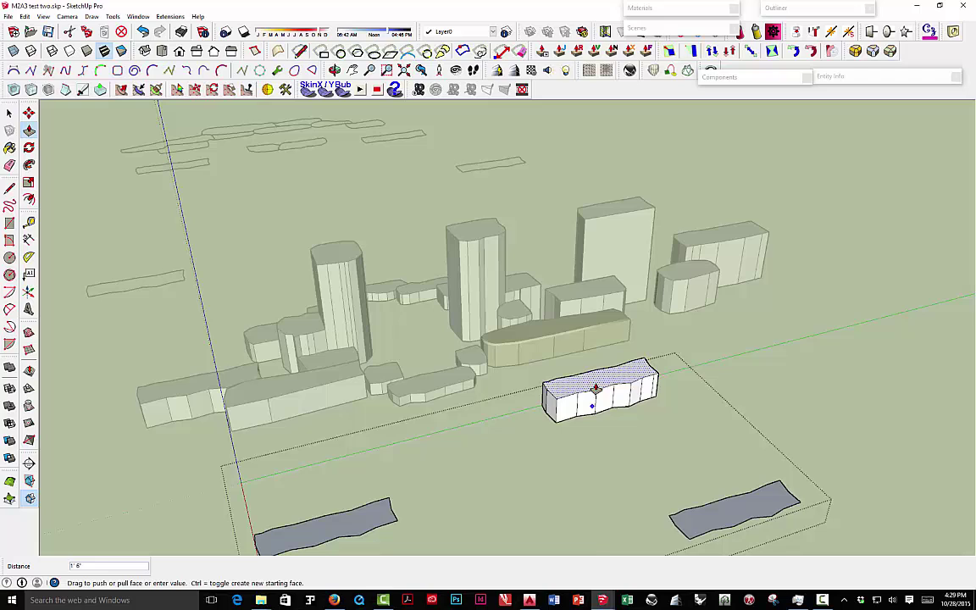
Step: Copy the whole extruded boulder, leave its group, and paste the copy on top of the tall column beside the ring
key(space)
click(605, 432)
triple_click(597, 396)
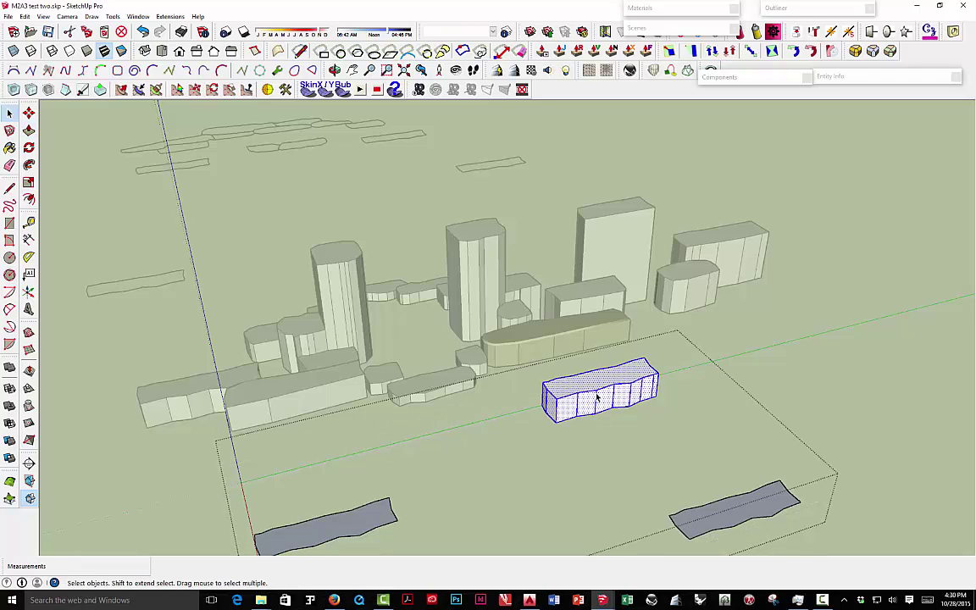
click(683, 315)
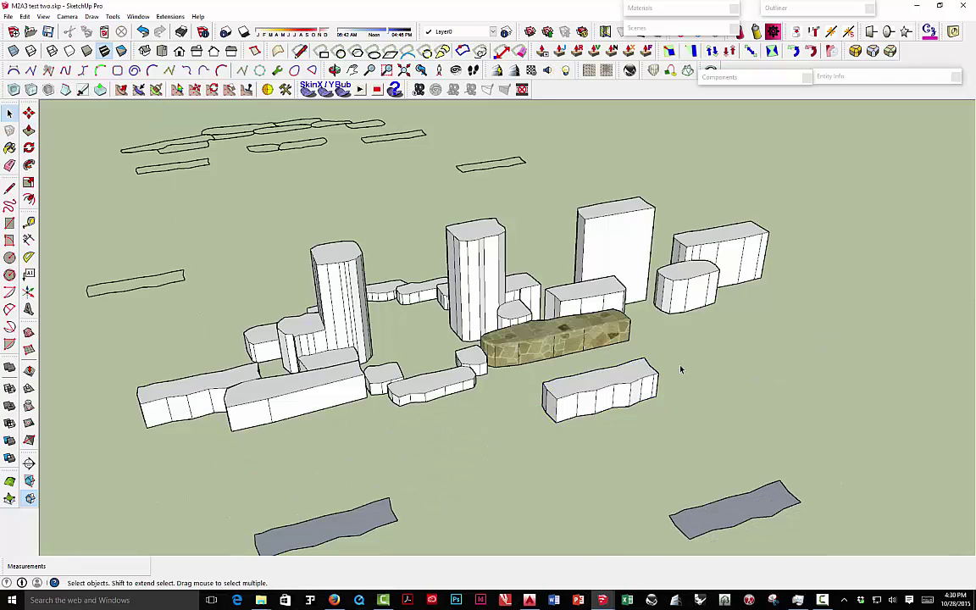
key(ctrl+v)
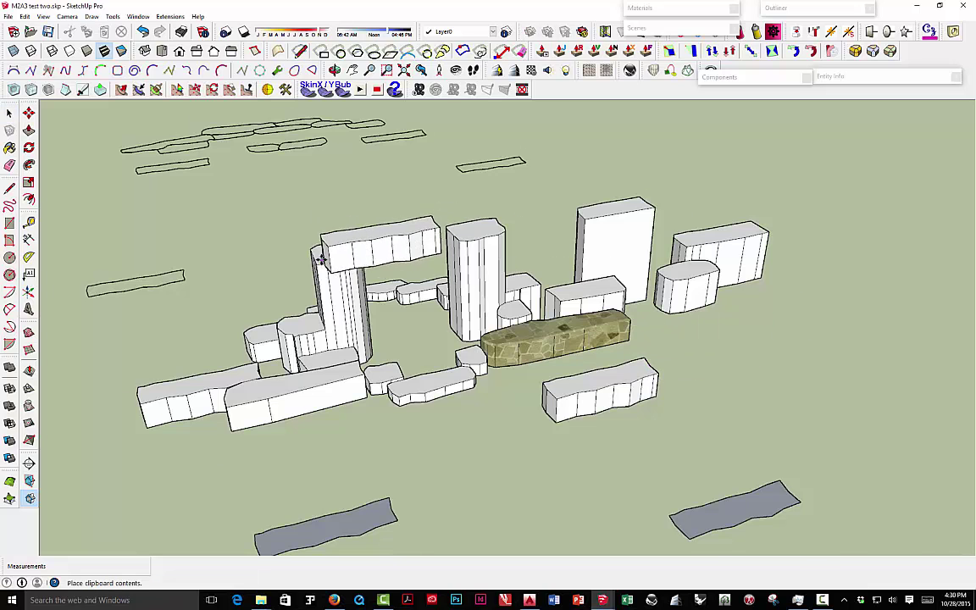
scroll(321, 254, up, 3)
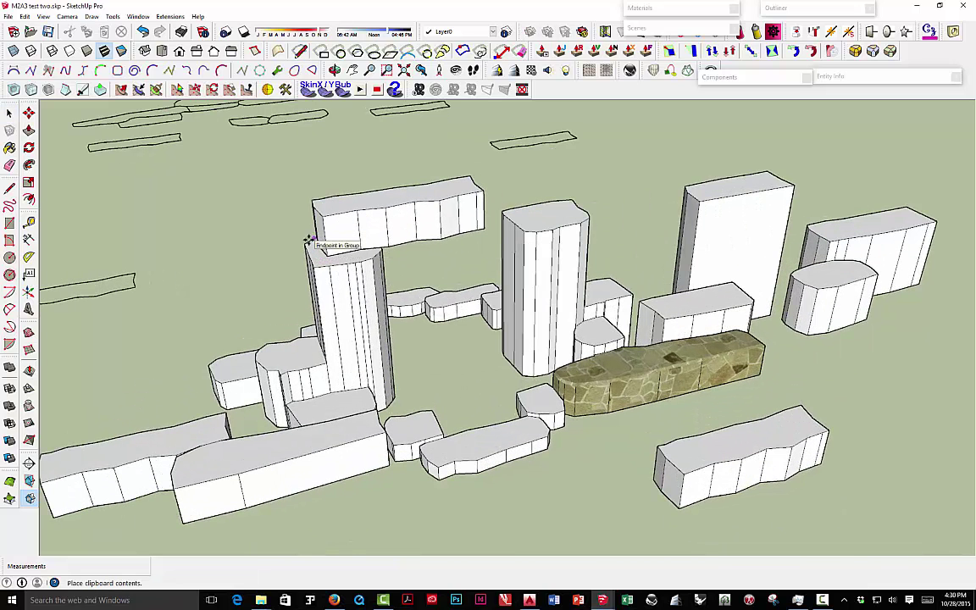
click(309, 240)
middle_drag(367, 205, 440, 231)
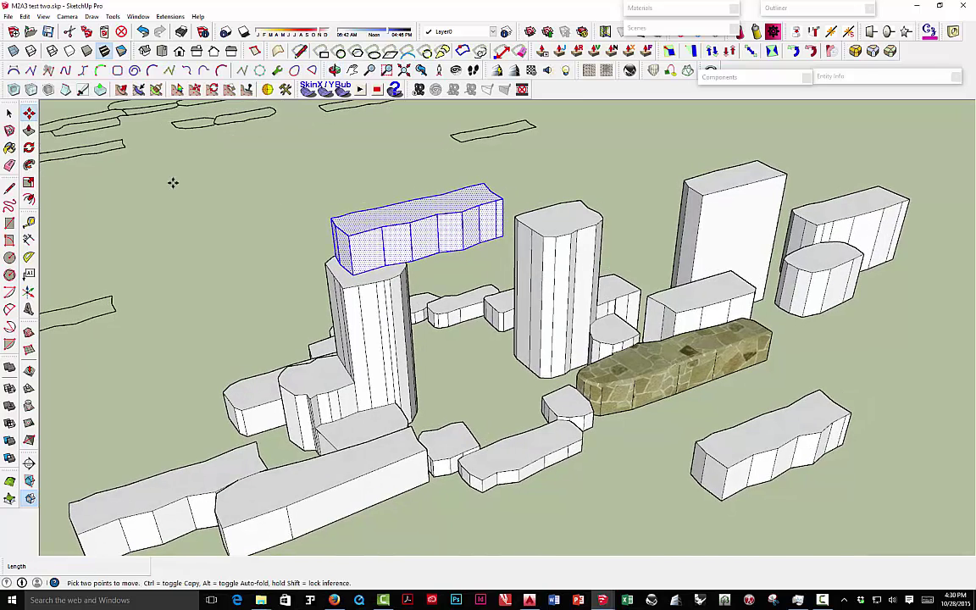
Step: Scale the pasted boulder lengthwise so that it spans the two tall columns like a lintel
click(29, 183)
drag(339, 248, 316, 254)
drag(420, 240, 437, 254)
middle_drag(503, 239, 294, 194)
drag(275, 180, 385, 196)
middle_drag(338, 254, 802, 206)
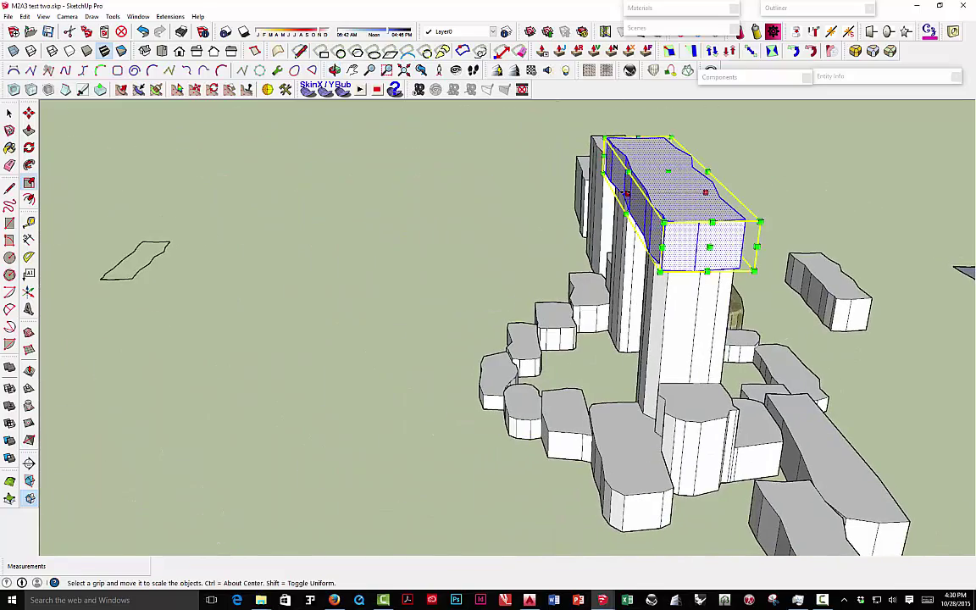
Step: Adjust the lintel boulder's cross-section over the columns, finishing with a red and blue axis scale of 0.86, 1.00
middle_drag(627, 193, 651, 189)
drag(689, 203, 696, 204)
scroll(622, 194, down, 2)
middle_drag(603, 196, 395, 265)
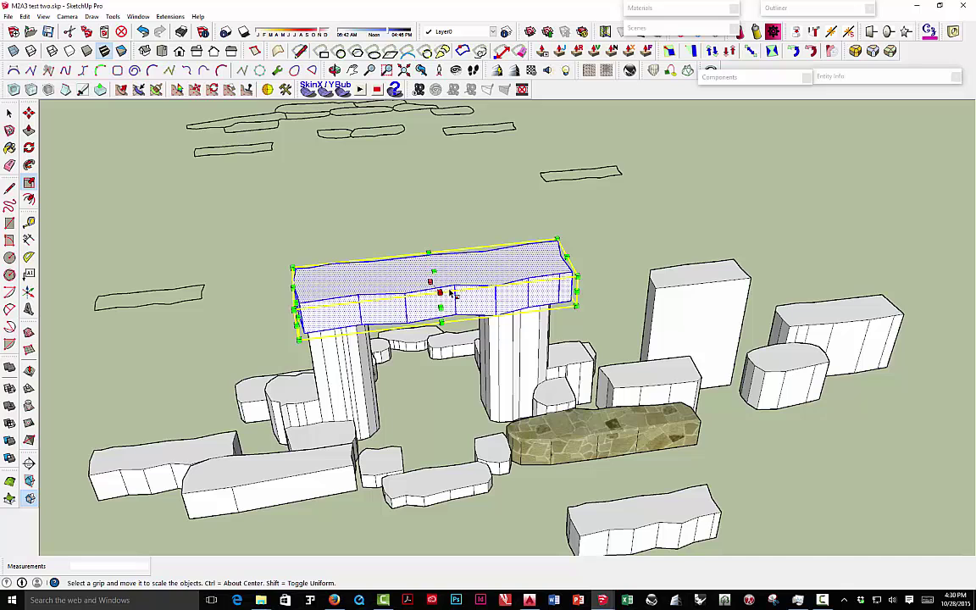
middle_drag(450, 294, 586, 320)
mouse_move(582, 326)
mouse_down()
mouse_move(572, 318)
mouse_move(583, 328)
mouse_up()
click(586, 316)
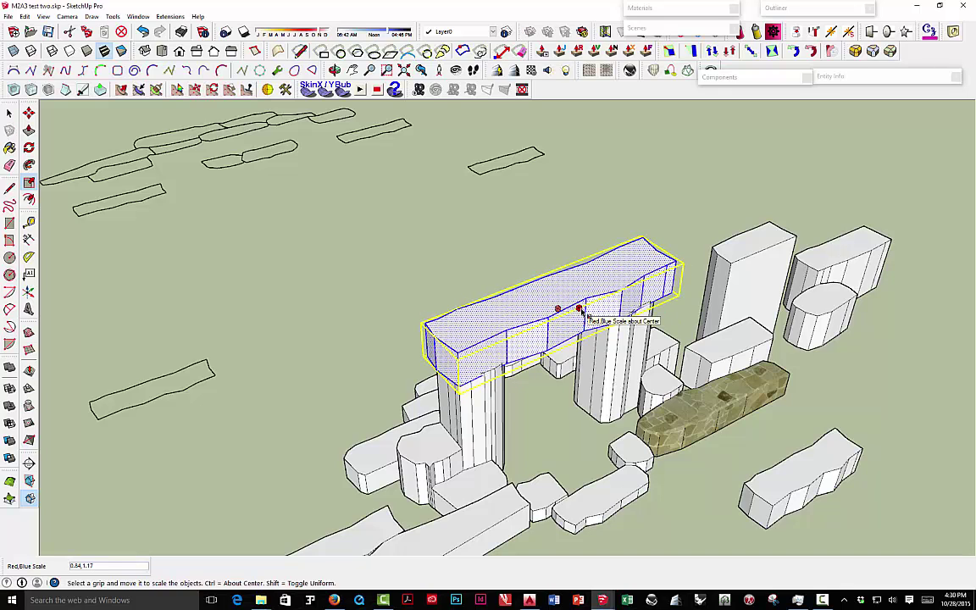
click(581, 315)
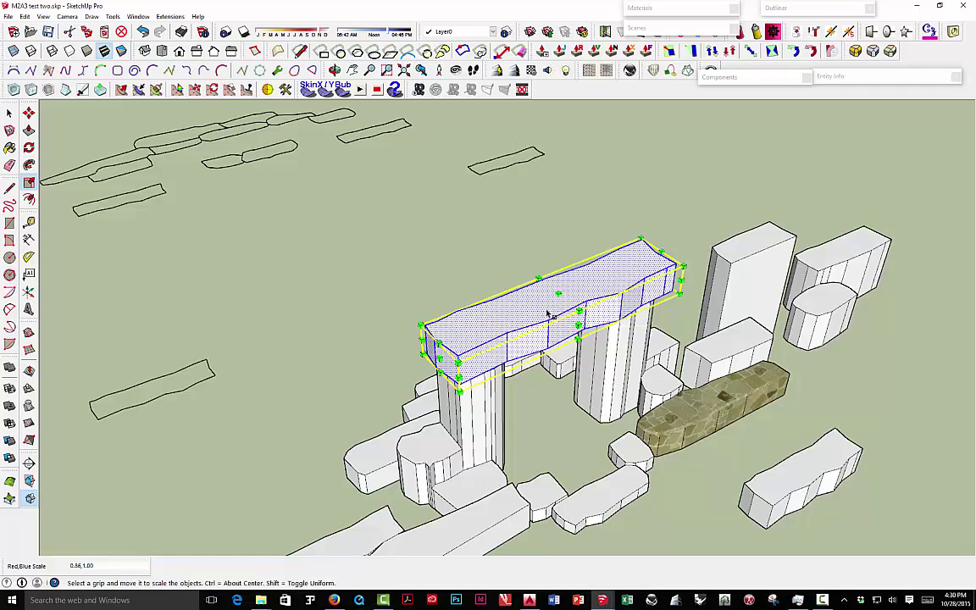
Step: Finish scaling the lintel boulder over the two columns and clear its selection
middle_drag(576, 312, 434, 247)
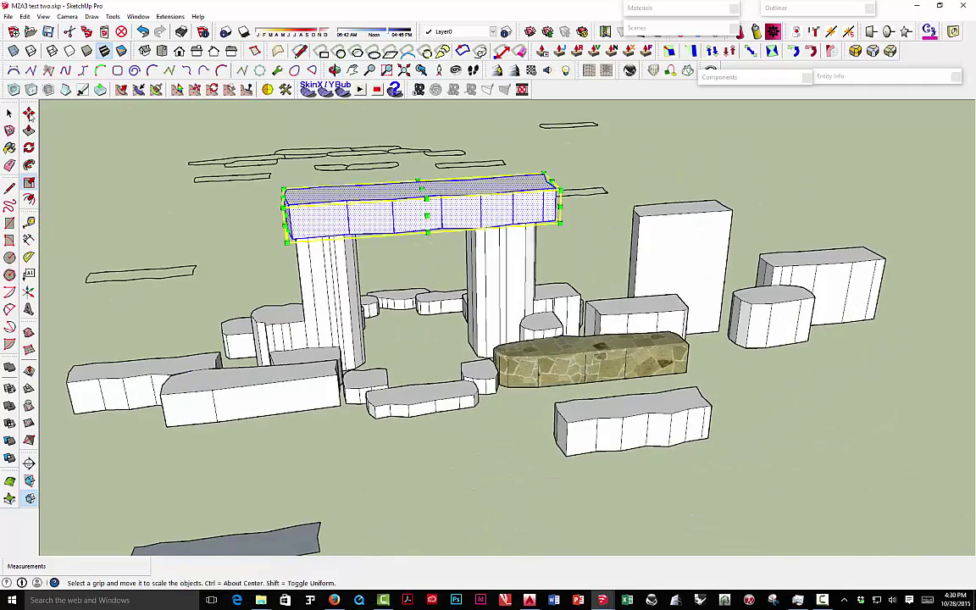
click(9, 112)
scroll(446, 247, down, 4)
middle_drag(559, 273, 402, 313)
click(583, 278)
Step: Move the extruded boulder group straight down the blue axis by about 845', to between the planting linework and the site model
scroll(627, 285, down, 5)
middle_drag(627, 285, 496, 281)
scroll(495, 281, up, 3)
click(491, 279)
scroll(489, 276, down, 10)
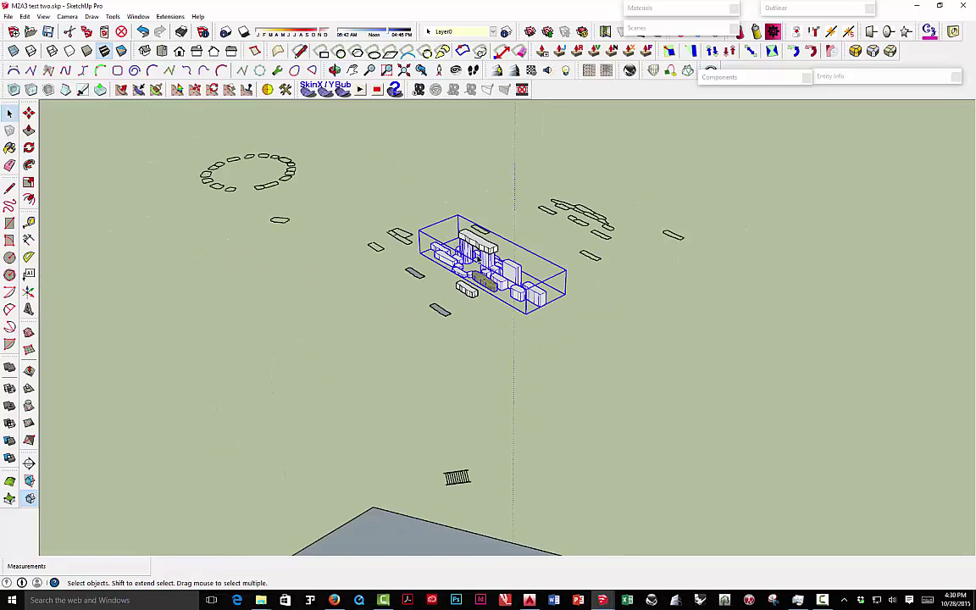
middle_drag(491, 265, 779, 321)
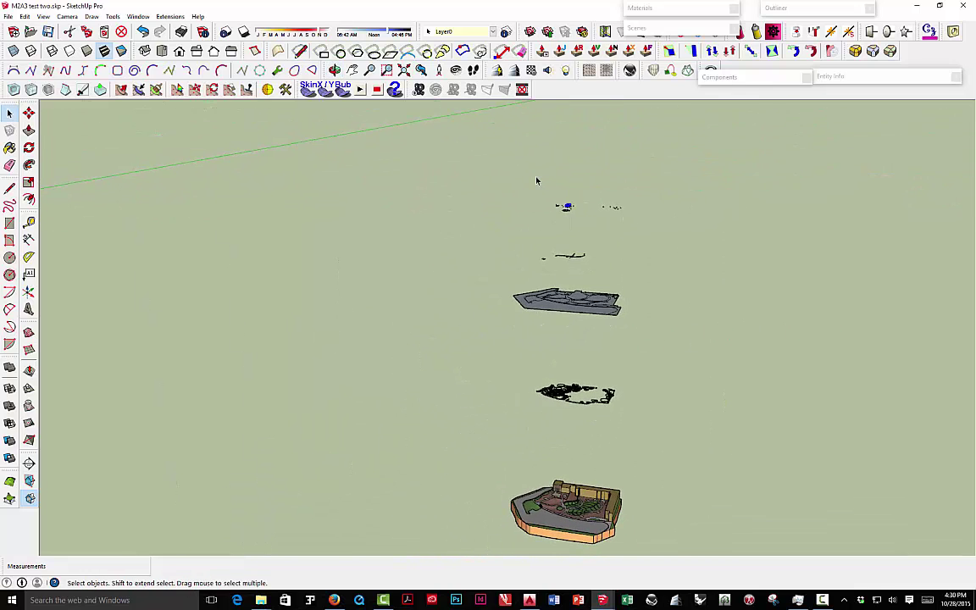
key(m)
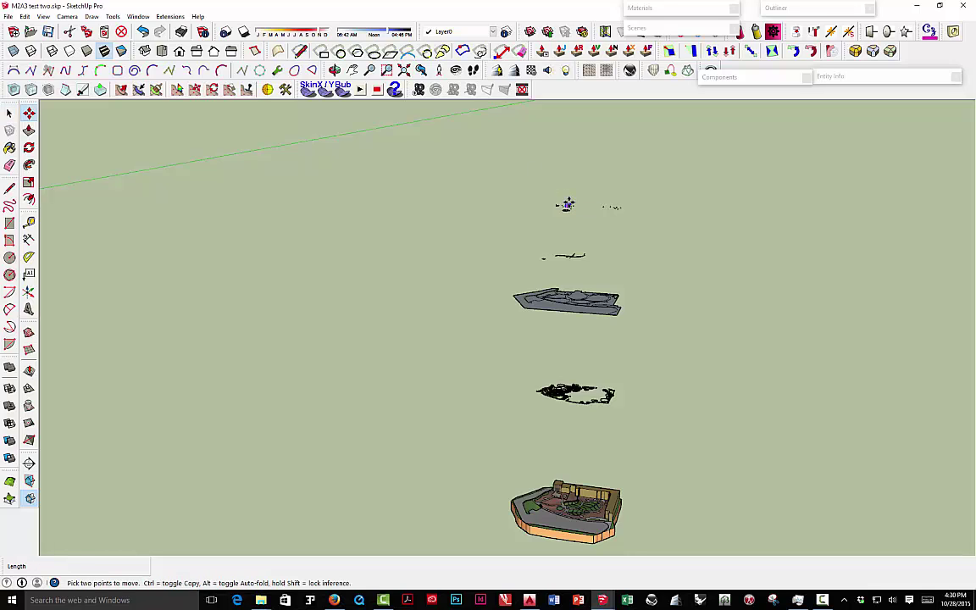
click(566, 204)
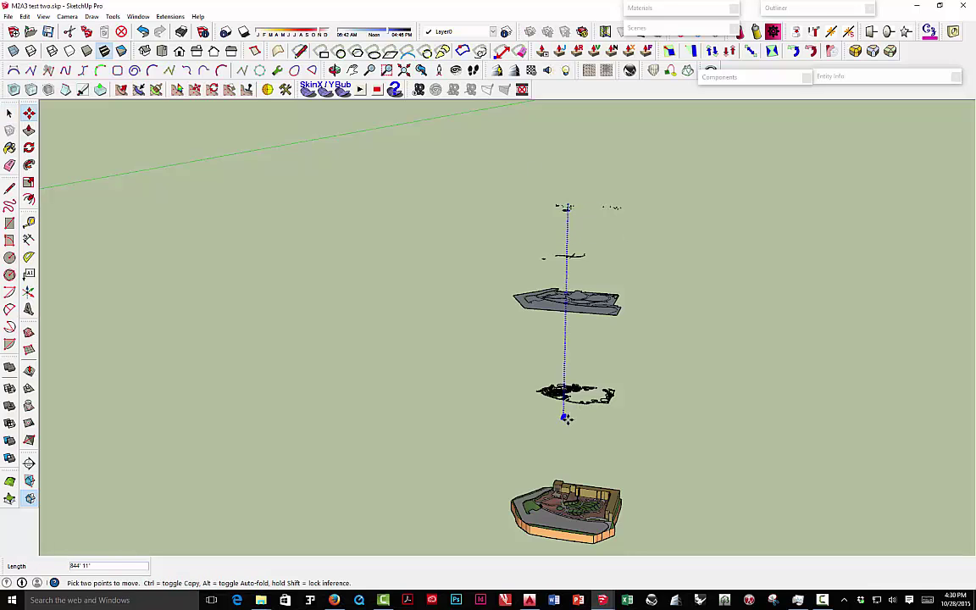
middle_drag(566, 420, 470, 277)
scroll(468, 255, up, 3)
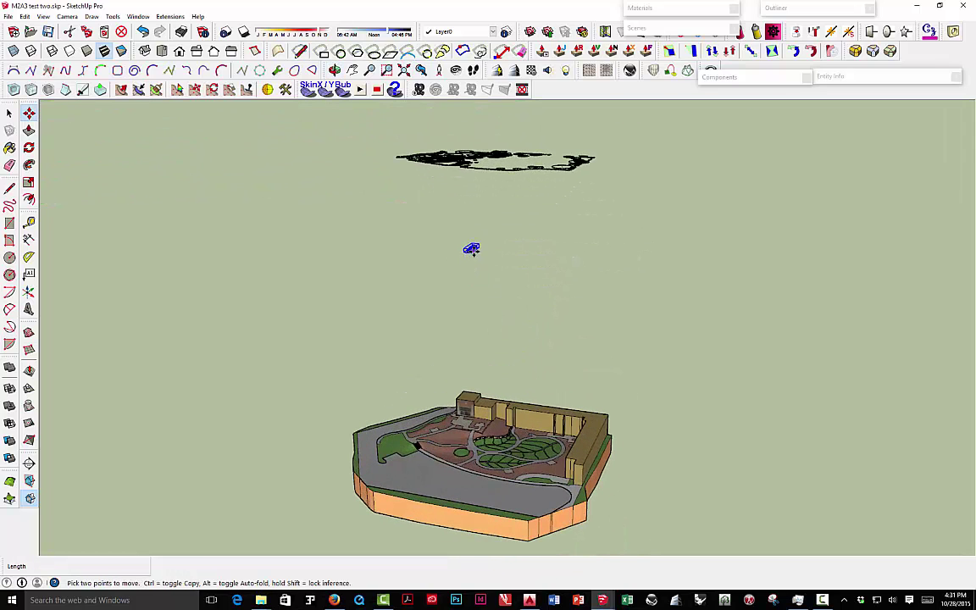
Step: Drop the boulder group onto the site model's terrain with DropGC
key(space)
right_click(471, 250)
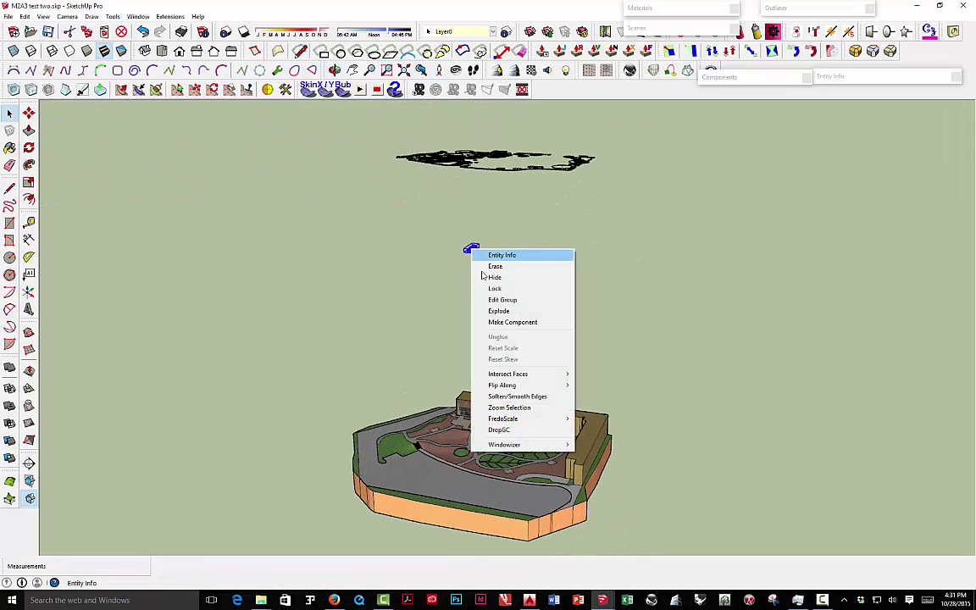
click(512, 432)
scroll(470, 413, up, 8)
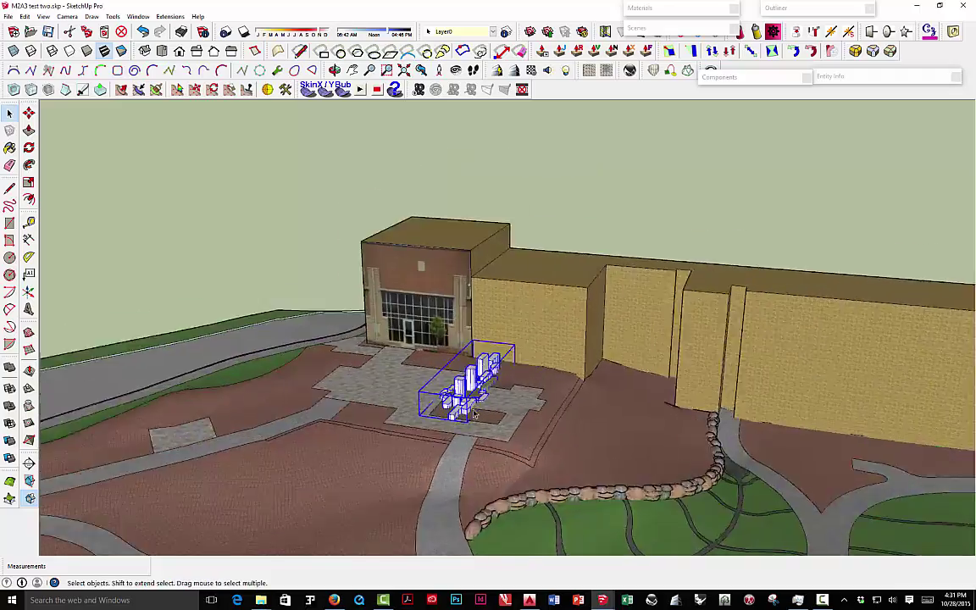
Step: Raise the dropped boulder group about 1' vertically on the entrance plaza, deselect it and check it from the opposite side
scroll(474, 410, up, 5)
middle_drag(474, 410, 328, 321)
scroll(329, 321, up, 3)
key(m)
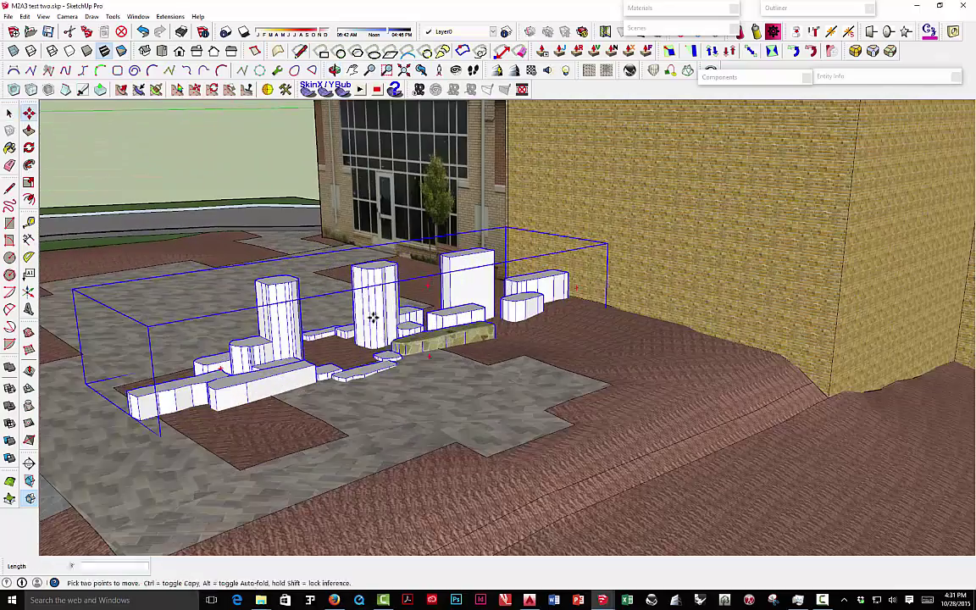
mouse_move(373, 316)
mouse_down()
mouse_move(378, 301)
mouse_move(376, 310)
mouse_up()
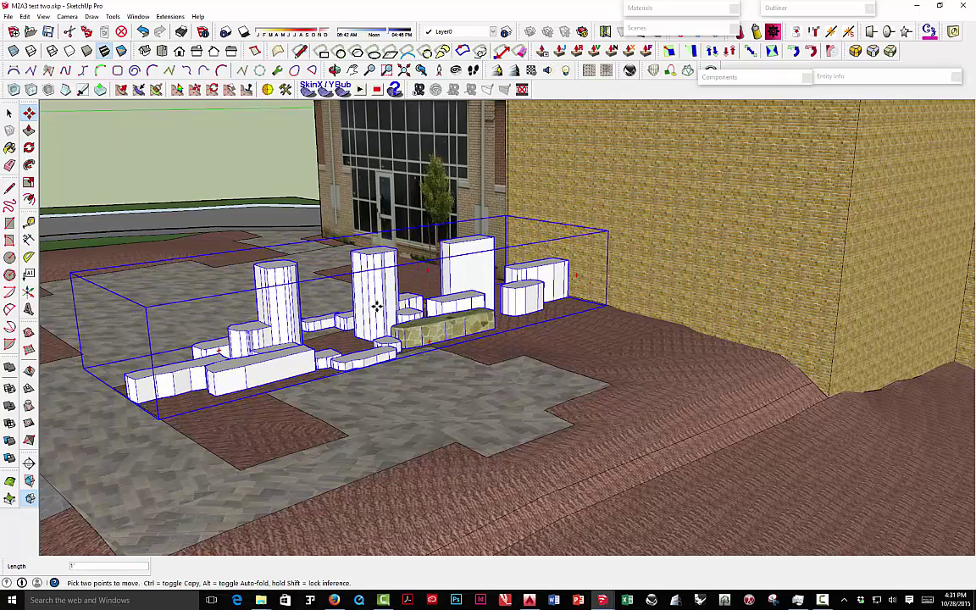
middle_drag(374, 309, 772, 269)
key(space)
click(746, 134)
middle_drag(745, 134, 657, 238)
scroll(656, 246, up, 2)
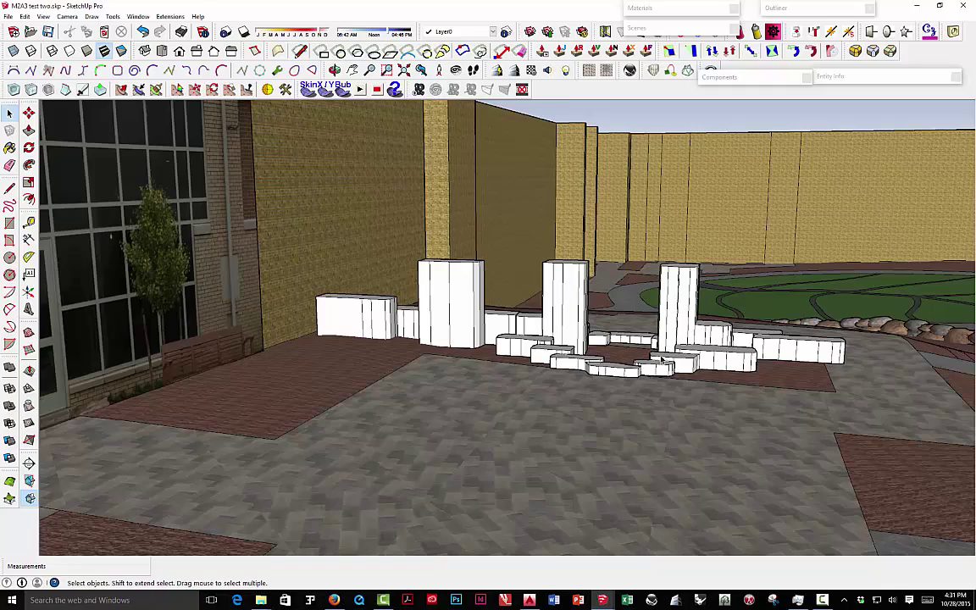
middle_drag(694, 348, 432, 347)
Step: Explode the linework group that holds the curved steps, the angled walls and the long curved wall above the site plan
scroll(665, 361, down, 3)
scroll(665, 361, down, 4)
scroll(432, 347, down, 10)
middle_drag(506, 256, 458, 367)
scroll(458, 334, up, 12)
scroll(444, 261, up, 6)
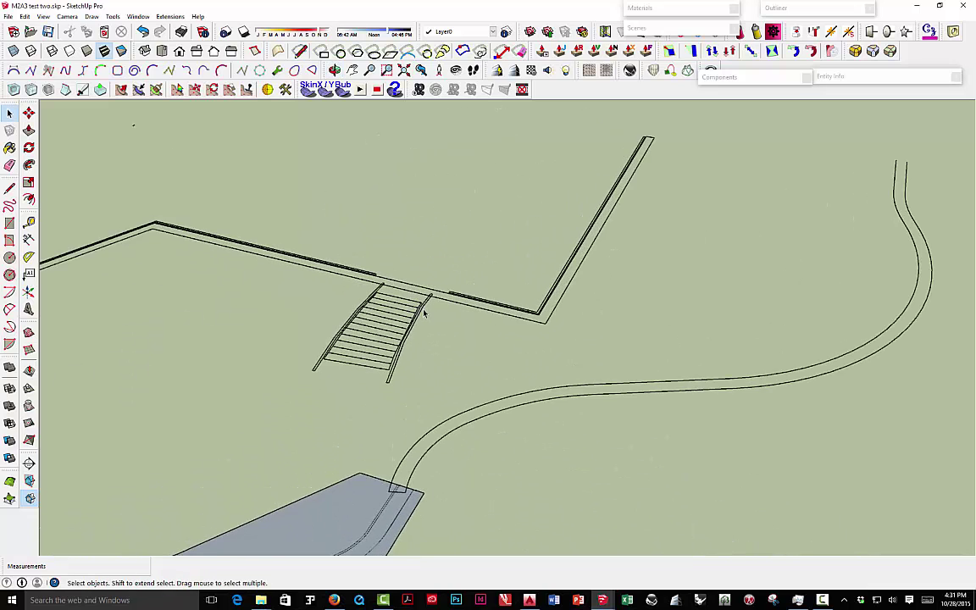
click(425, 313)
right_click(421, 307)
click(451, 384)
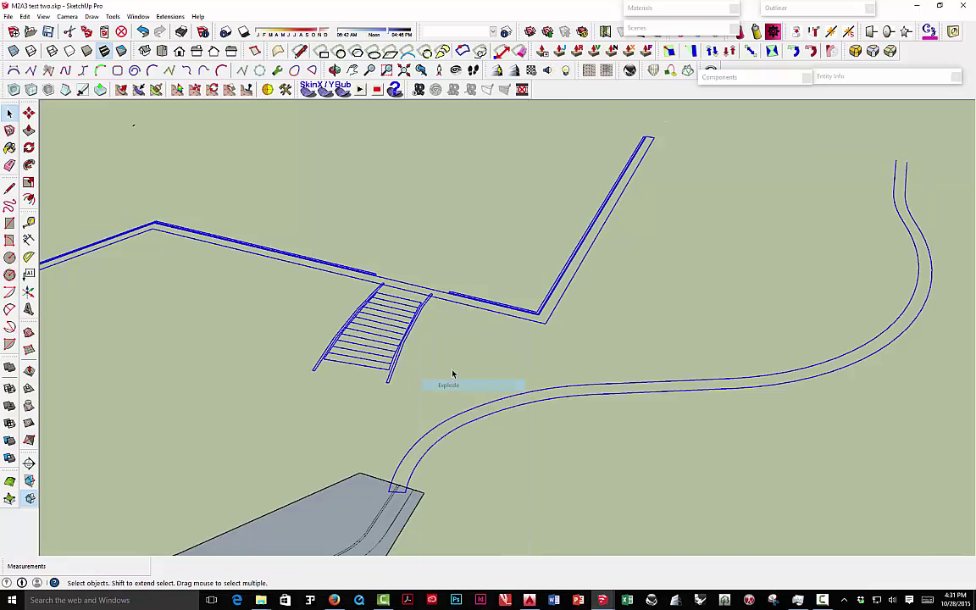
click(470, 269)
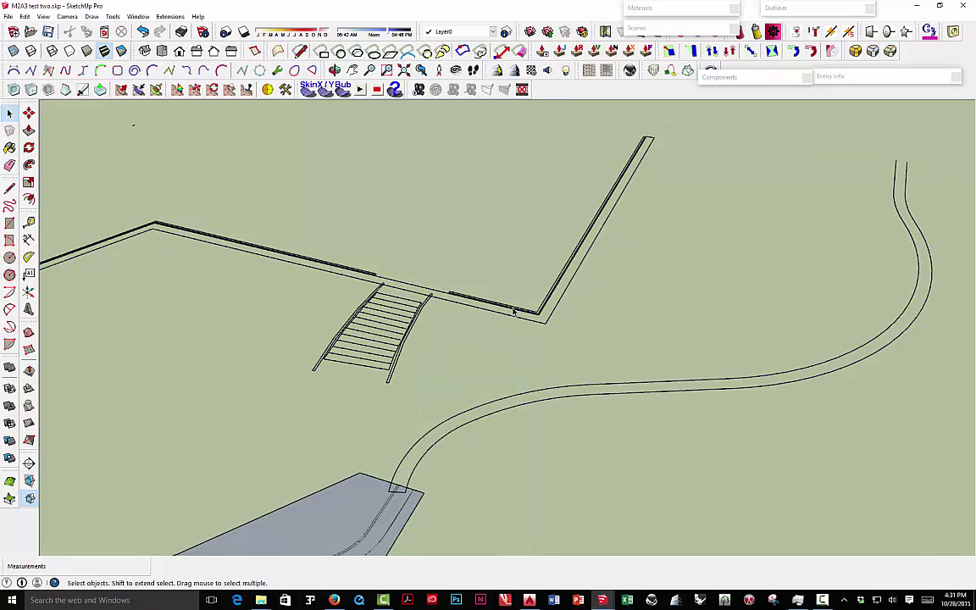
Step: Select all tread and side-wall lines of the curved steps beside the angled wall and make them a group
middle_drag(508, 308, 424, 309)
scroll(424, 302, up, 6)
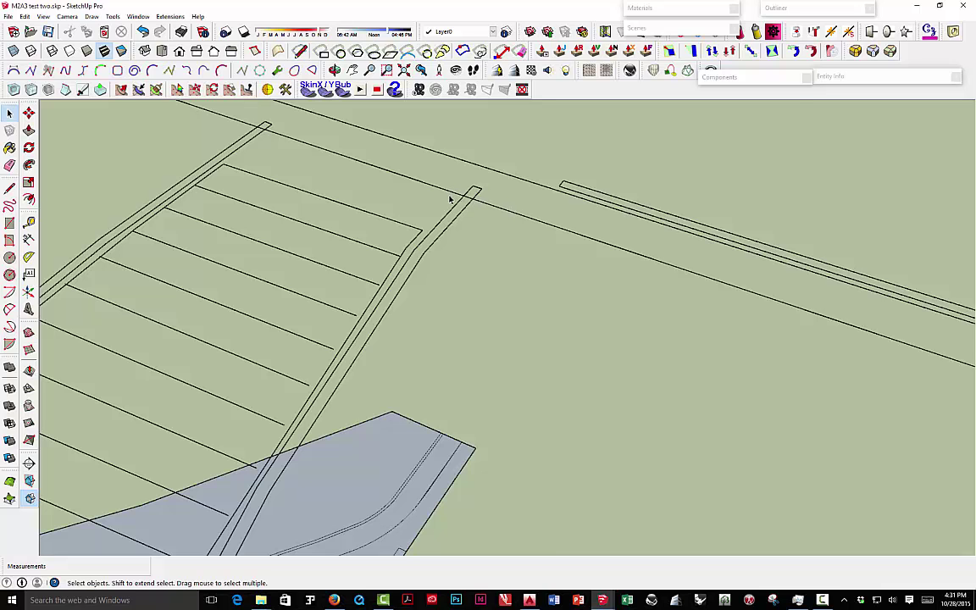
scroll(460, 231, down, 4)
mouse_move(451, 231)
middle_down()
mouse_move(464, 217)
mouse_move(462, 233)
mouse_move(459, 225)
middle_up()
scroll(471, 240, up, 2)
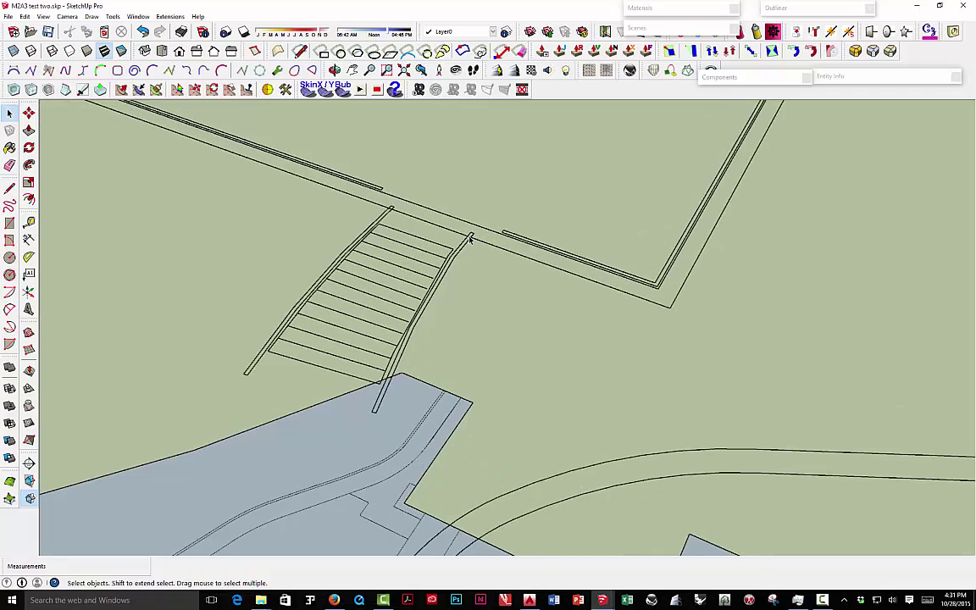
middle_drag(413, 260, 851, 263)
drag(532, 418, 532, 418)
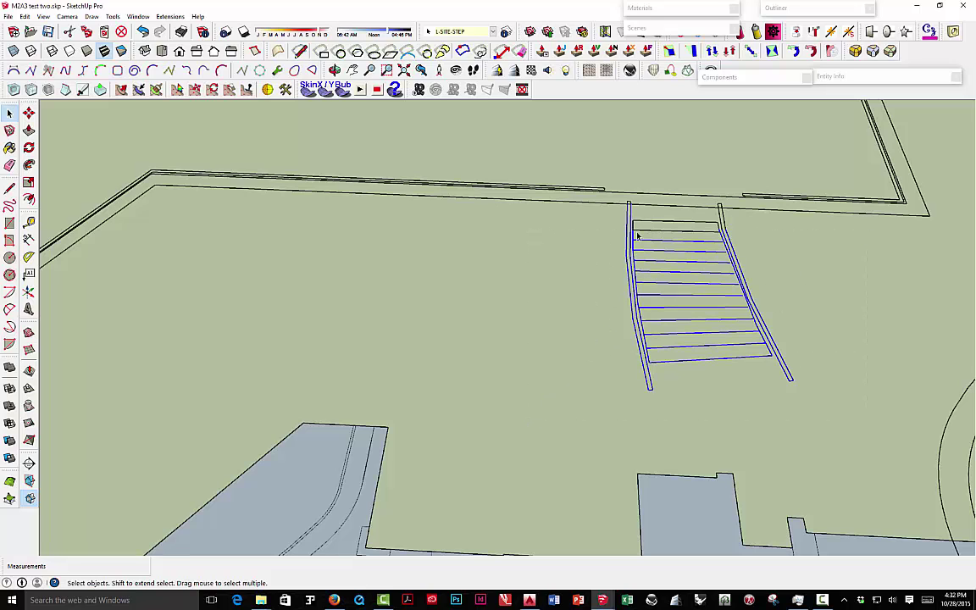
scroll(648, 229, up, 3)
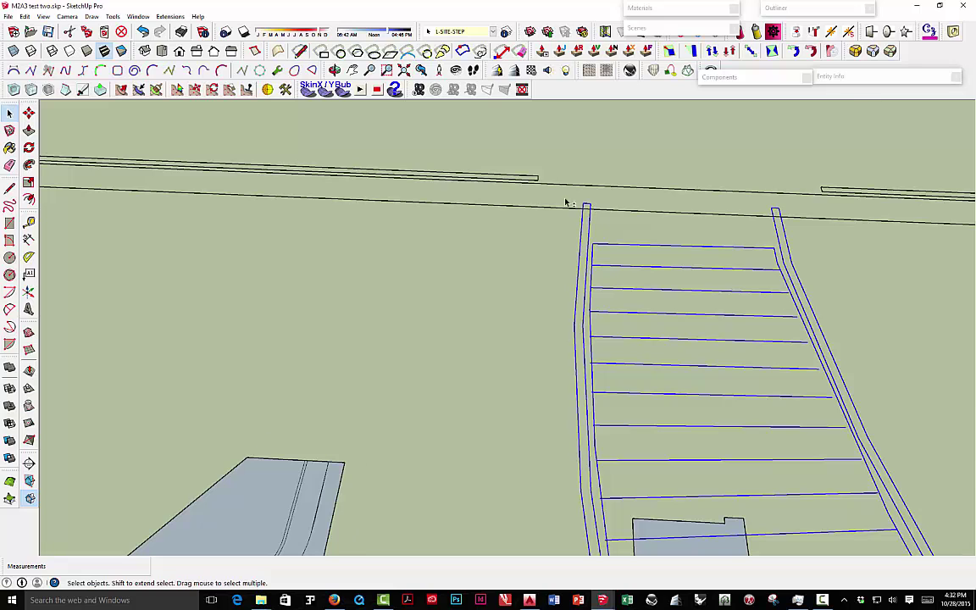
scroll(584, 207, down, 2)
right_click(582, 260)
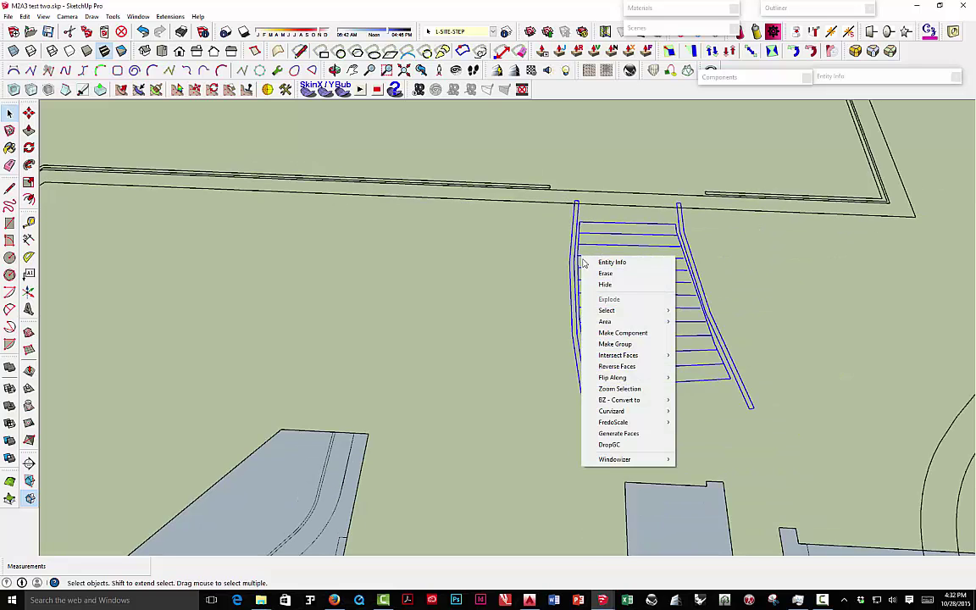
click(615, 345)
click(508, 299)
Step: Select the connected outlines of the angled wall behind the steps and make them a group
scroll(530, 302, down, 3)
middle_drag(578, 267, 546, 280)
scroll(544, 279, up, 5)
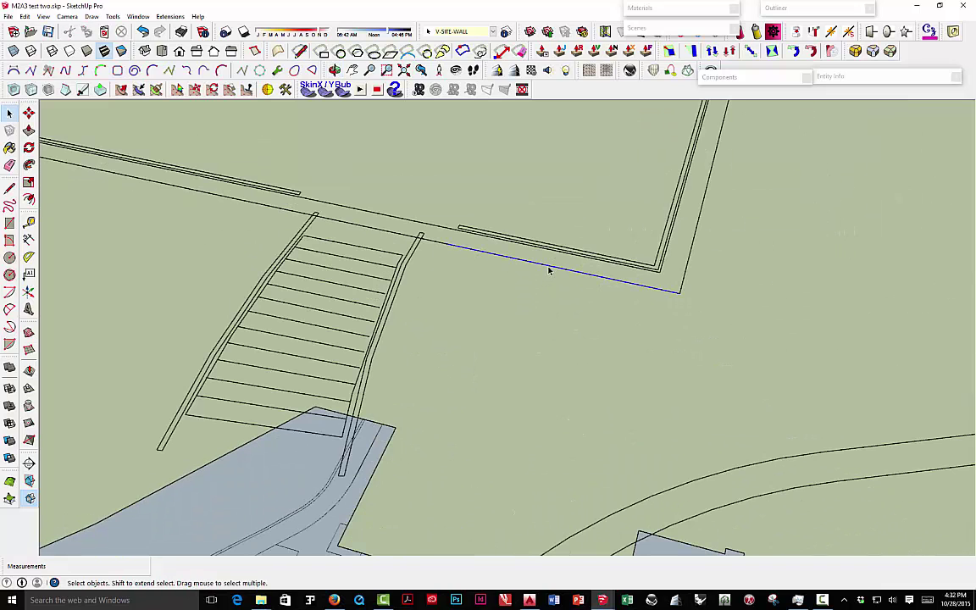
scroll(548, 271, down, 2)
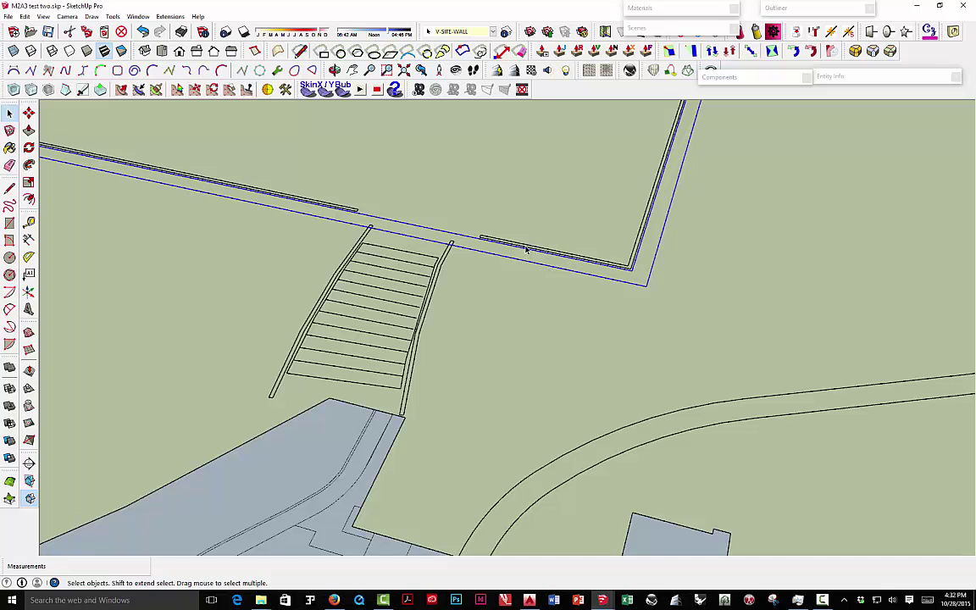
scroll(524, 254, down, 3)
right_click(522, 261)
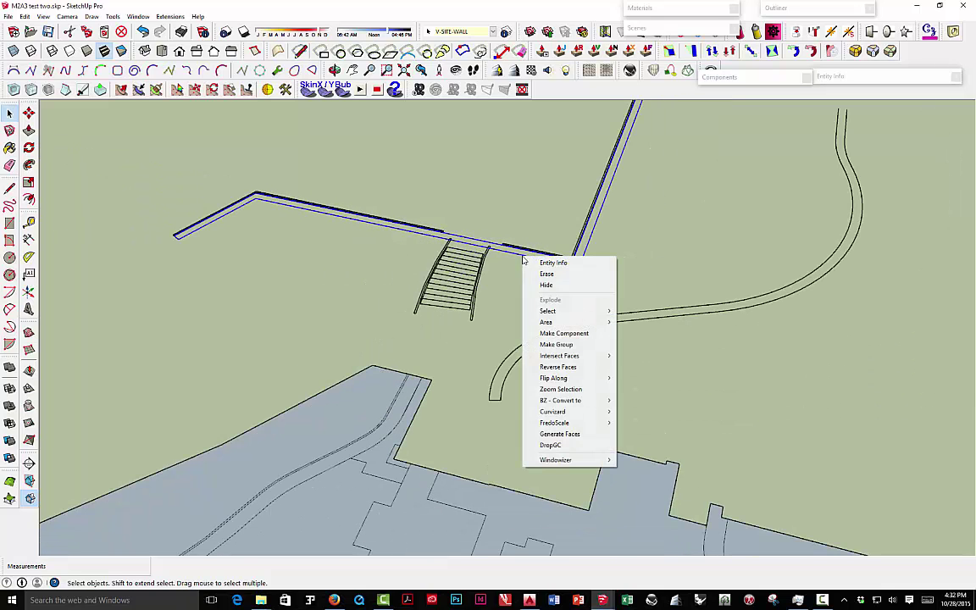
click(561, 341)
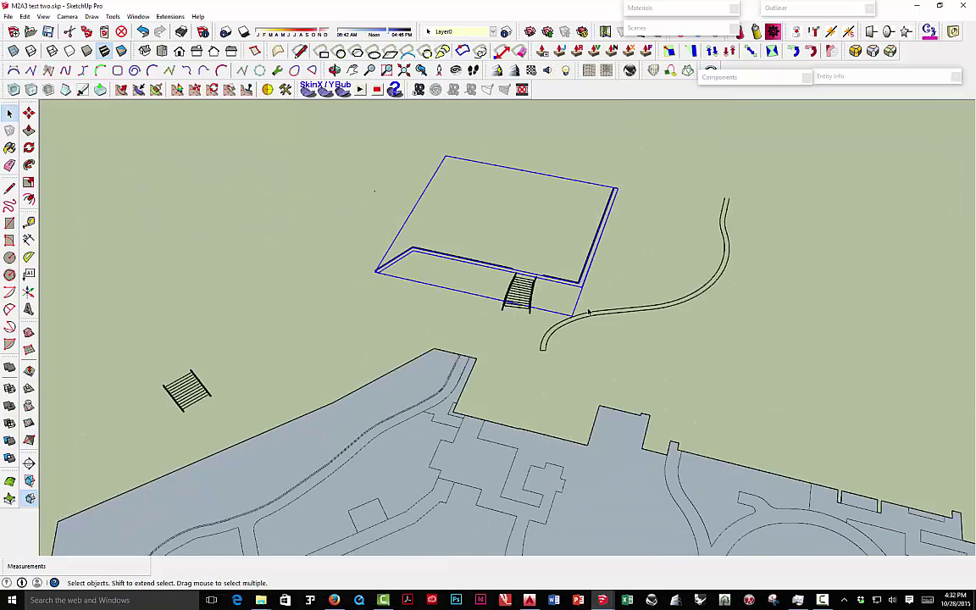
Step: Close the far open end of the long curved wall outline with a 1' 6" line to form a face, then clear the selection
middle_drag(586, 310, 572, 281)
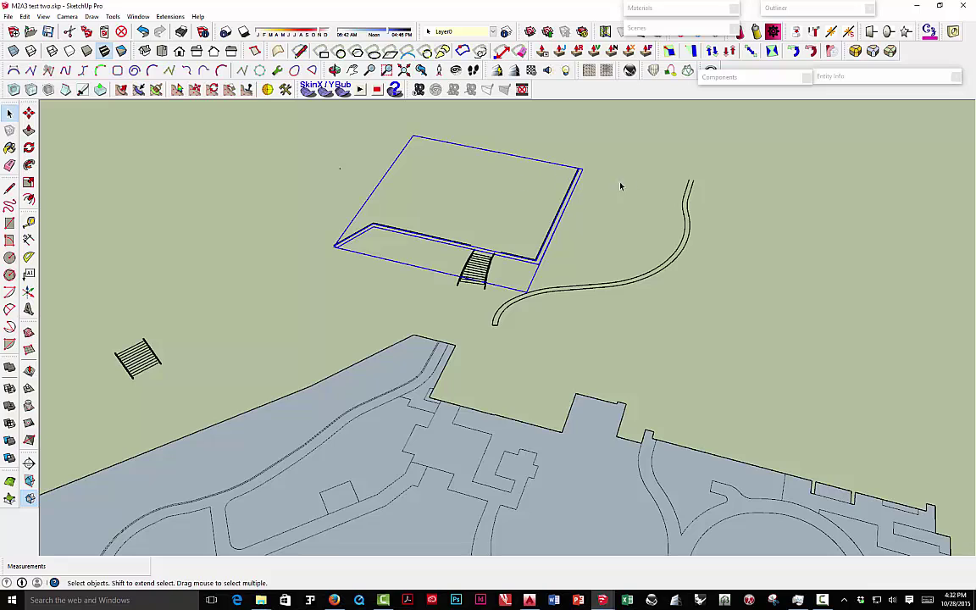
click(9, 187)
click(688, 179)
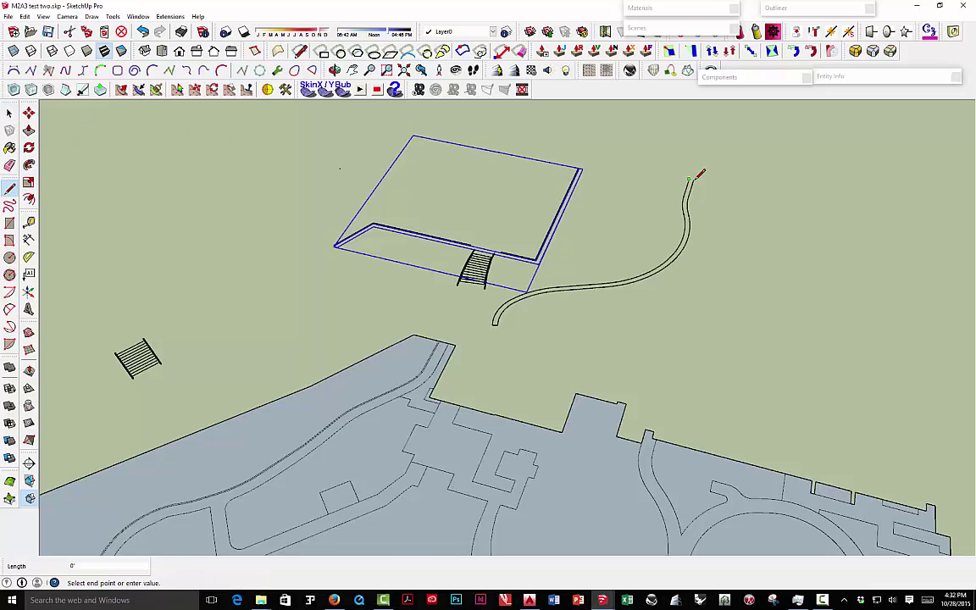
scroll(700, 173, up, 4)
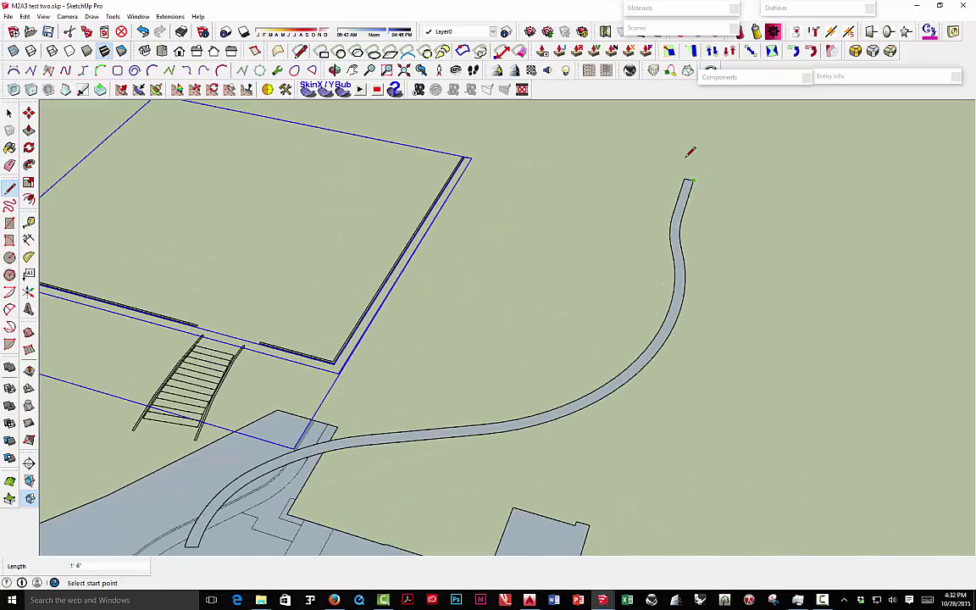
scroll(689, 146, down, 3)
key(space)
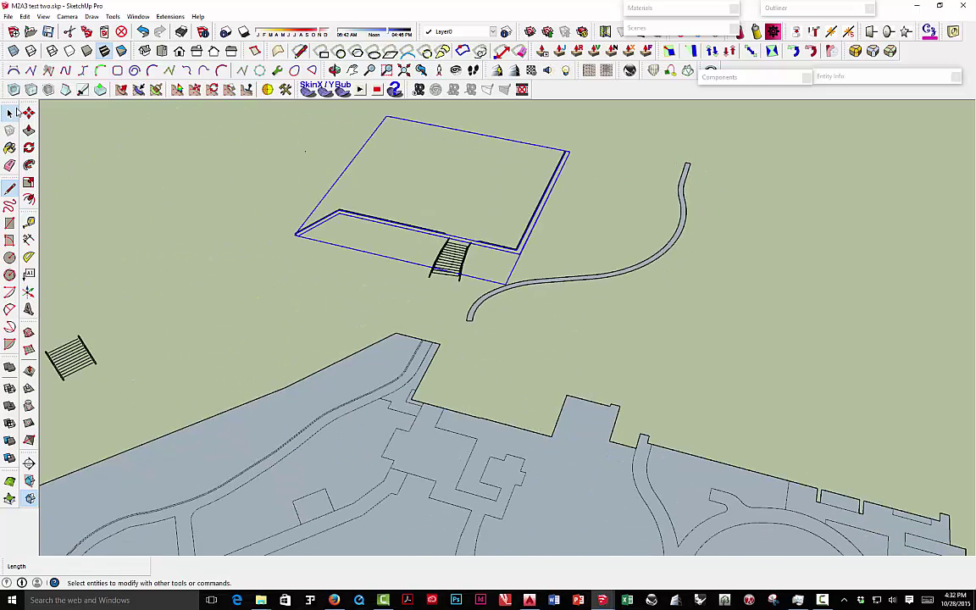
scroll(470, 199, down, 3)
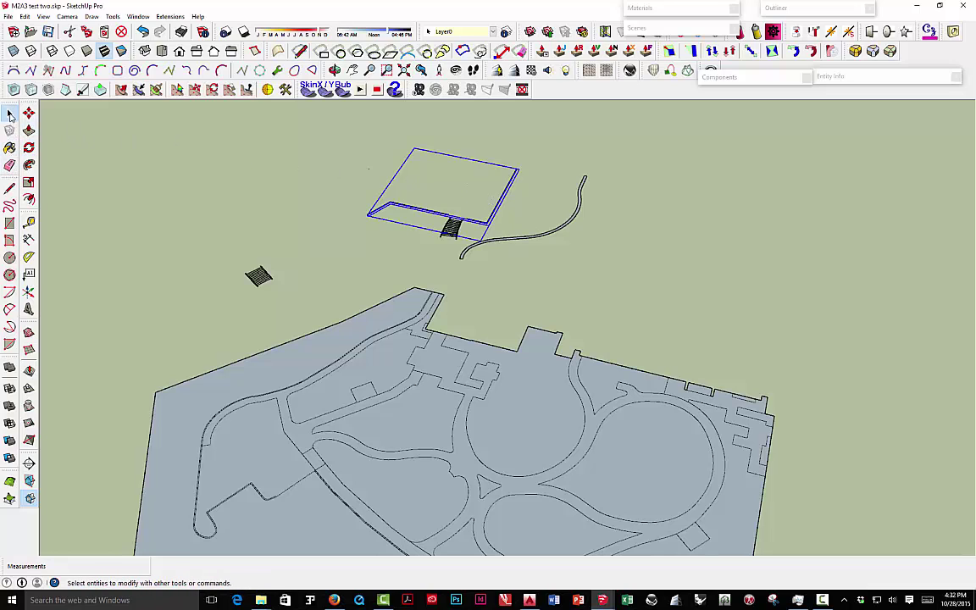
key(Delete)
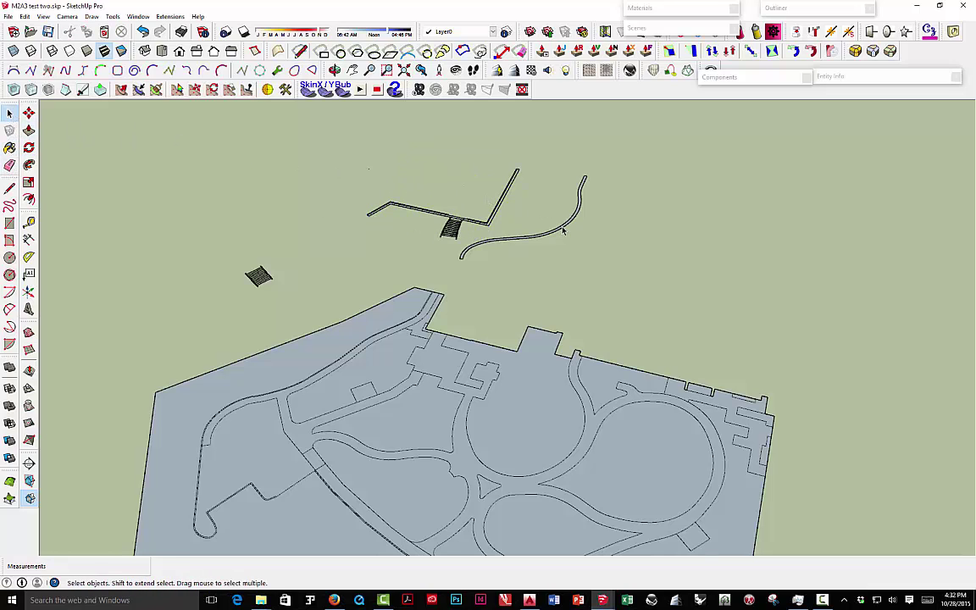
Step: Examine the entrance plaza boulders and the curved stone retaining wall beside the lawn on the site model
scroll(558, 194, down, 10)
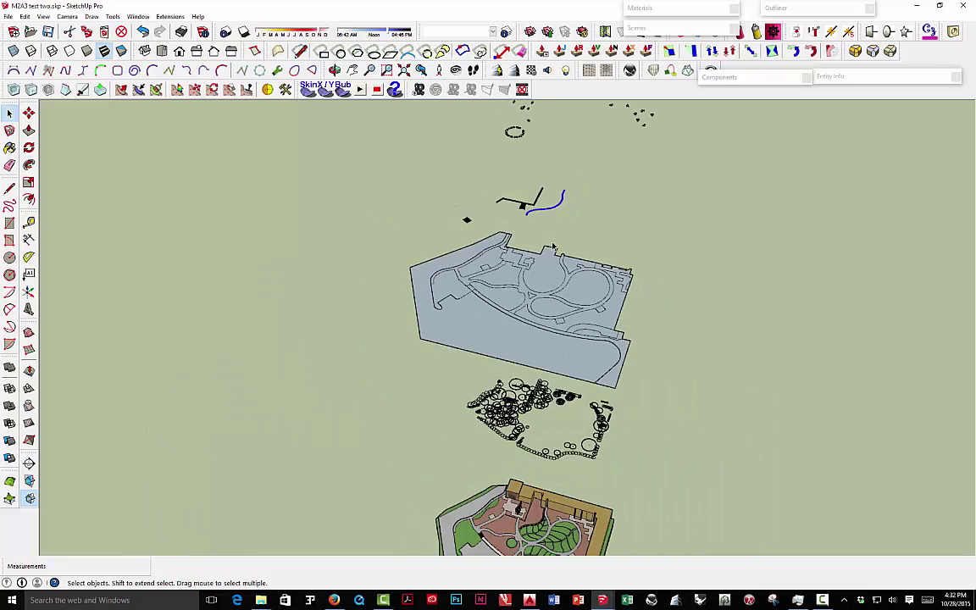
scroll(491, 487, up, 10)
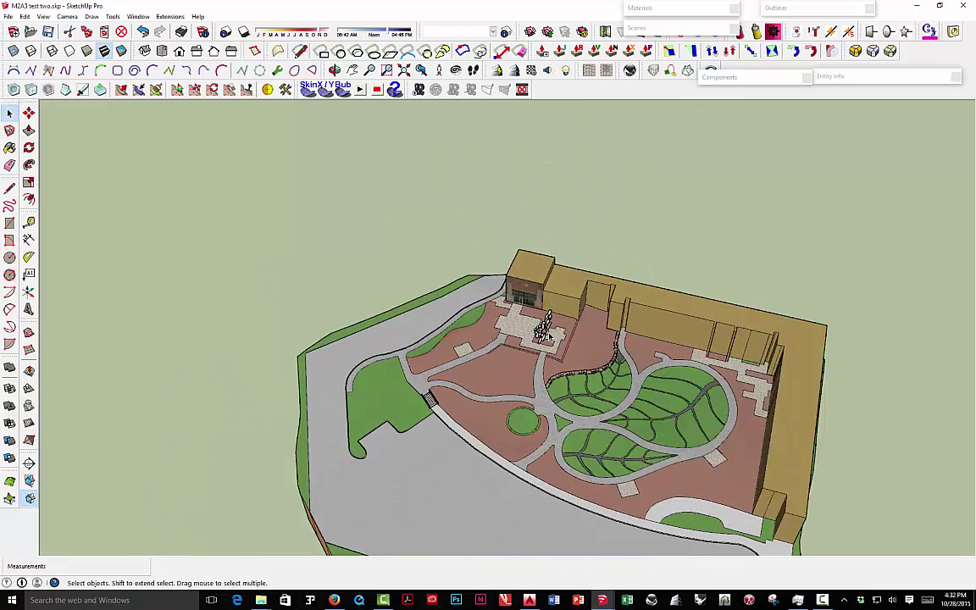
mouse_move(535, 353)
middle_down()
mouse_move(556, 325)
mouse_move(540, 303)
middle_up()
scroll(607, 405, up, 6)
mouse_move(607, 405)
middle_down()
mouse_move(586, 342)
mouse_move(490, 339)
mouse_move(598, 331)
mouse_move(500, 338)
mouse_move(635, 344)
mouse_move(775, 370)
mouse_move(770, 381)
mouse_move(605, 346)
mouse_move(316, 344)
mouse_move(429, 348)
mouse_move(606, 394)
mouse_move(616, 424)
mouse_move(609, 415)
middle_up()
scroll(453, 343, up, 5)
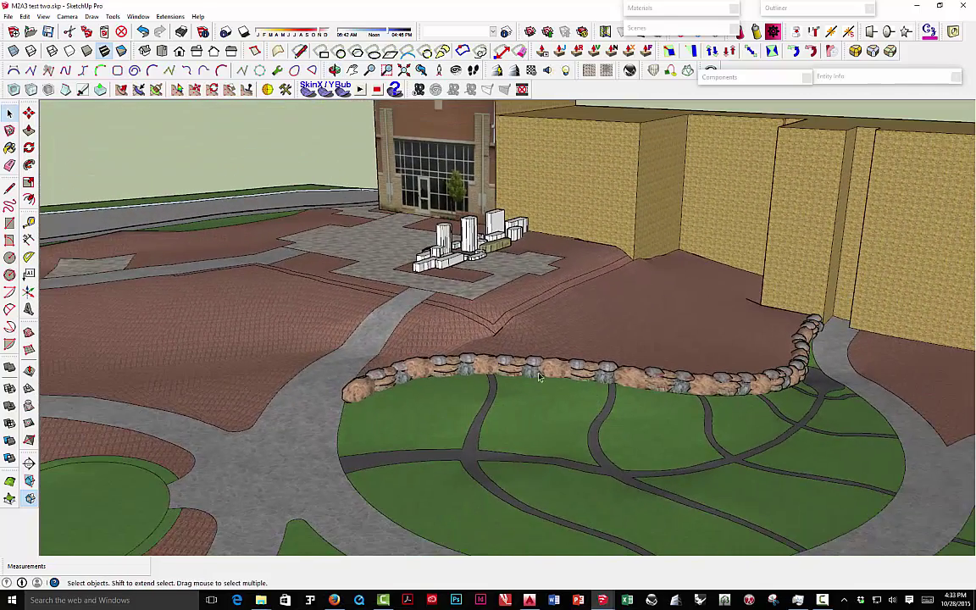
middle_drag(499, 387, 536, 455)
scroll(530, 446, down, 2)
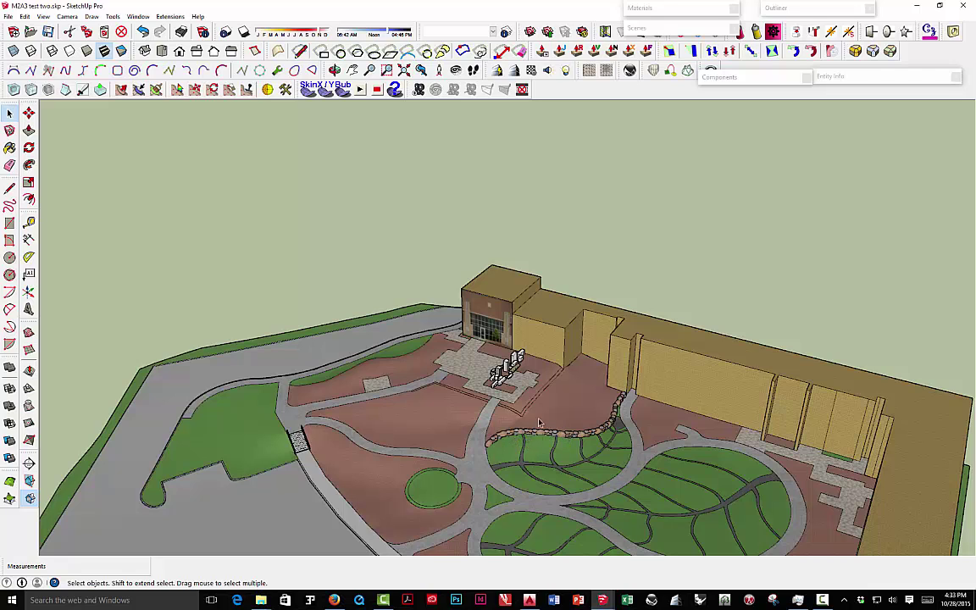
scroll(528, 377, down, 2)
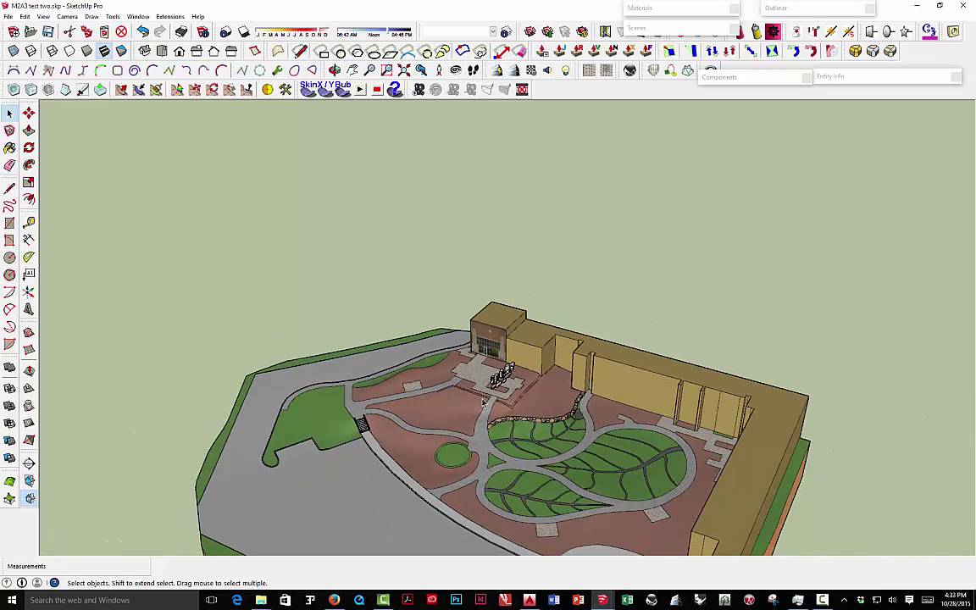
middle_drag(483, 403, 489, 319)
scroll(503, 318, up, 4)
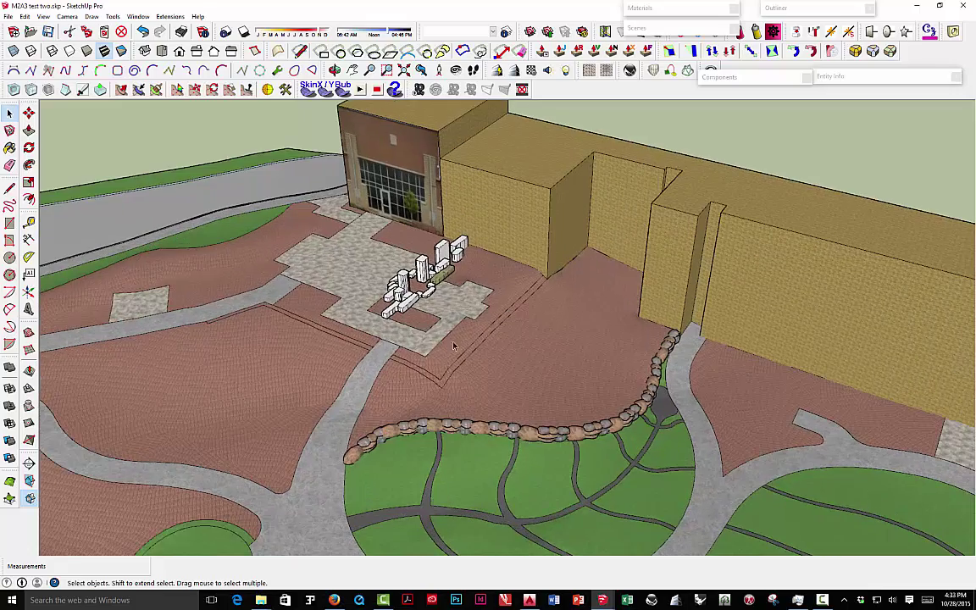
Step: Open the angled wall group for editing and generate faces from all of its outlines
scroll(508, 322, down, 10)
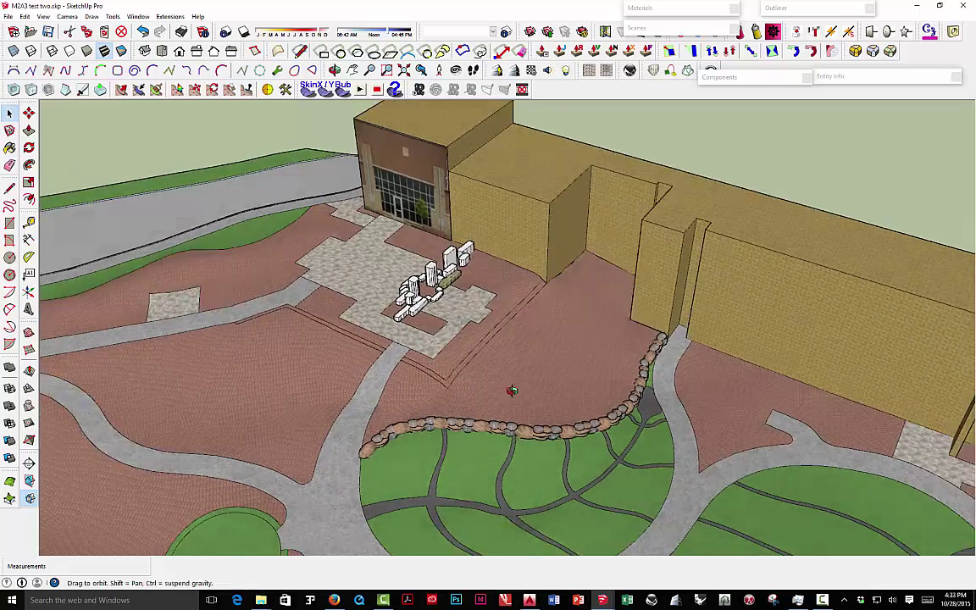
scroll(479, 319, down, 3)
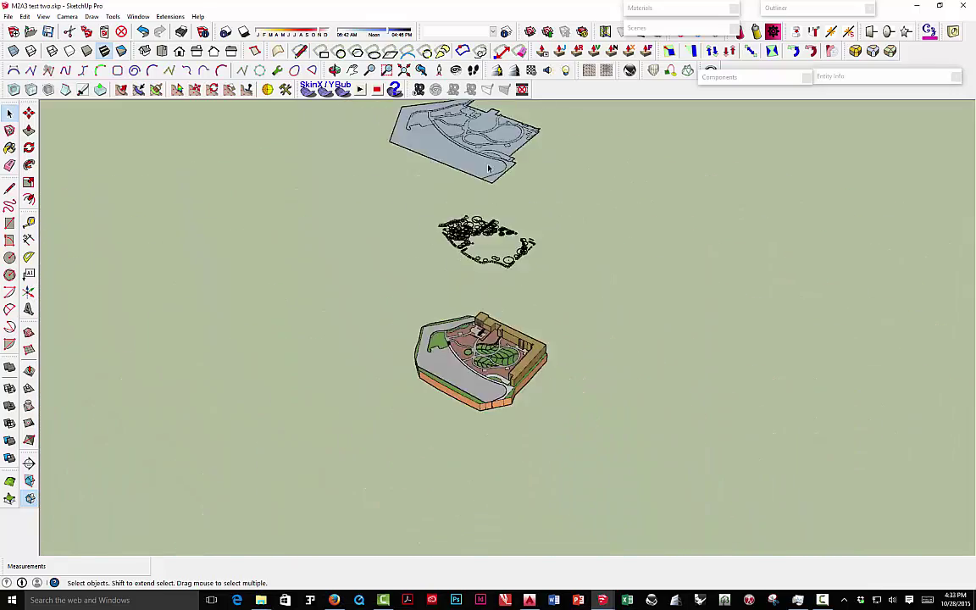
middle_drag(483, 141, 448, 333)
scroll(434, 282, up, 6)
double_click(428, 281)
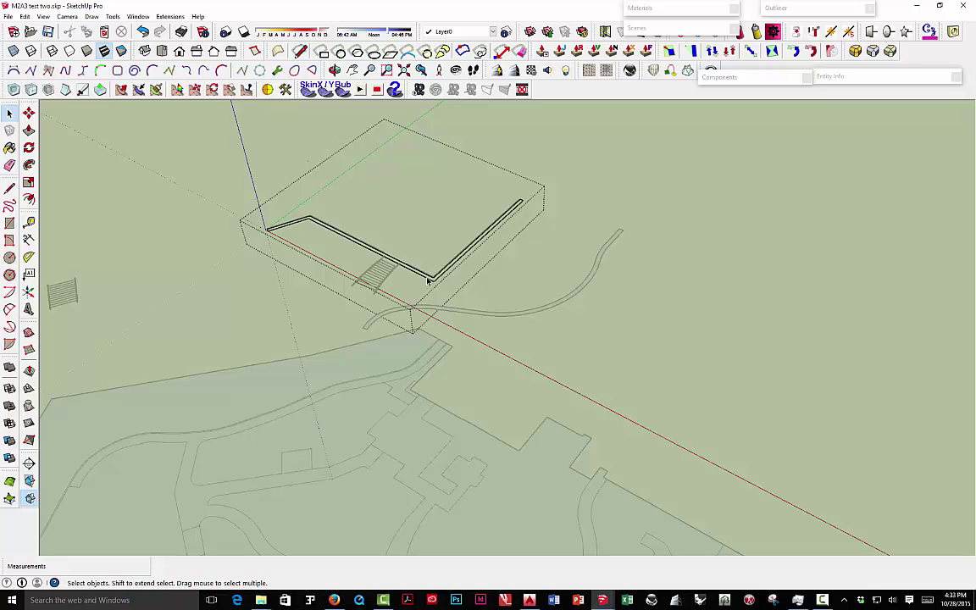
right_click(428, 280)
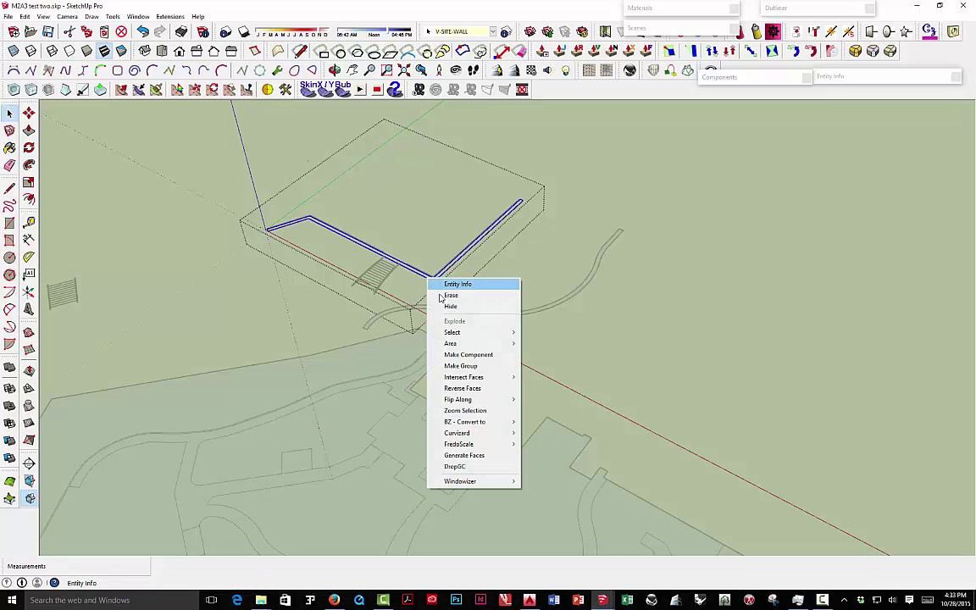
click(462, 456)
Step: Push/pull the angled wall face up to a height of 12' 9"
scroll(433, 278, up, 5)
scroll(435, 273, down, 4)
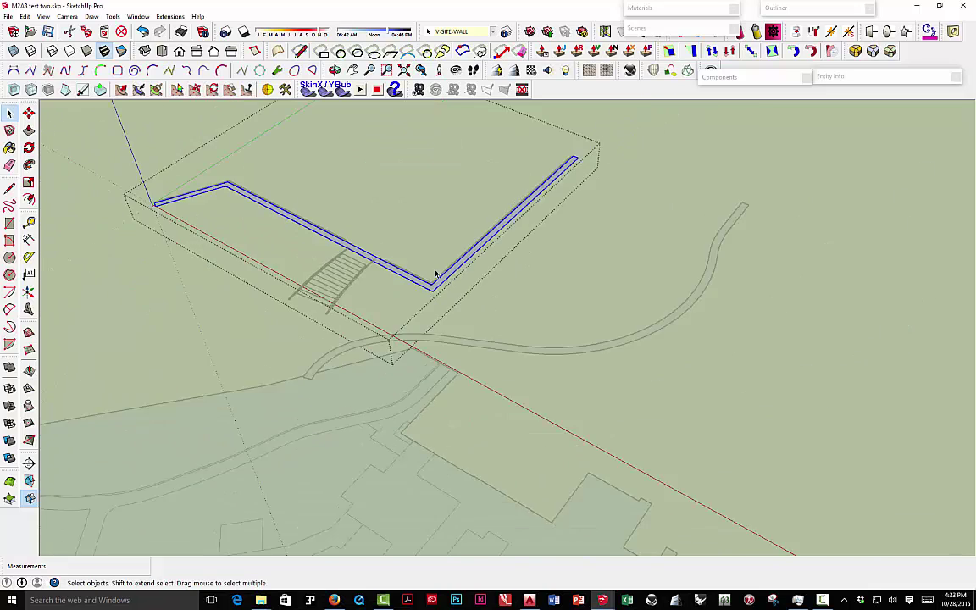
key(p)
click(433, 271)
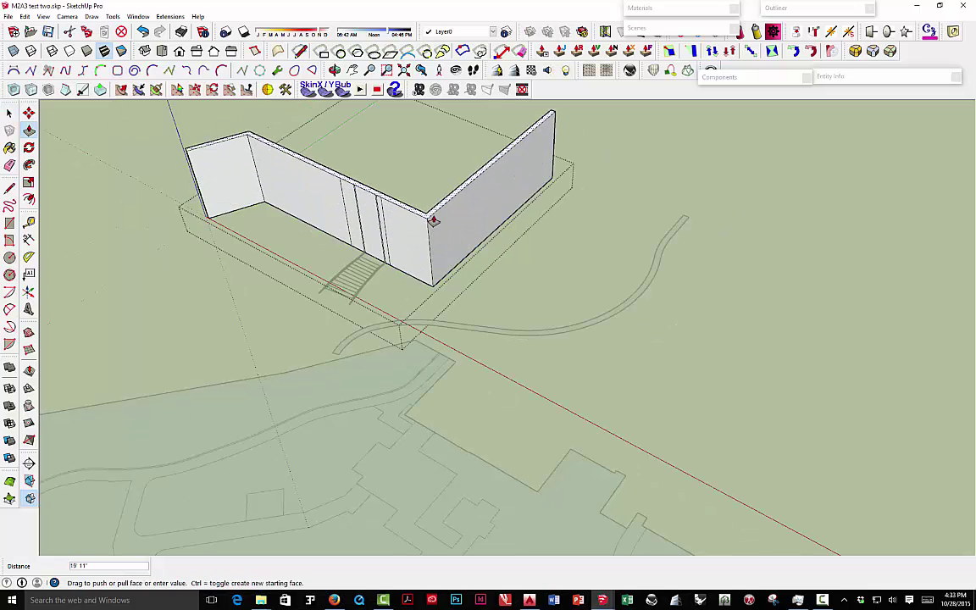
click(431, 242)
Step: Draw lines across the wall top on both sides of the steps and push the section between them down 12' 9"
middle_drag(374, 220, 481, 217)
scroll(474, 249, up, 6)
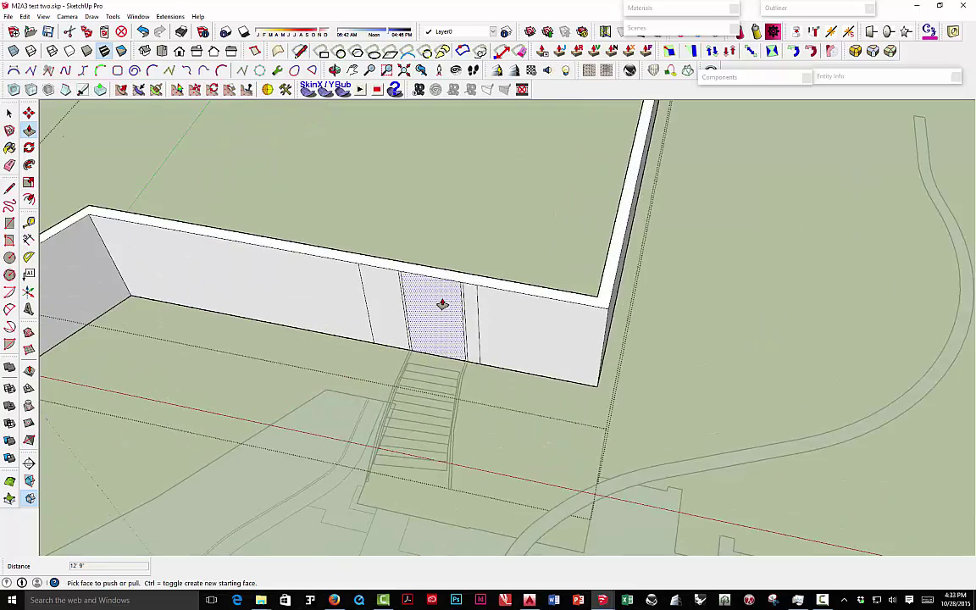
mouse_move(444, 305)
middle_down()
mouse_move(485, 287)
mouse_move(439, 289)
middle_up()
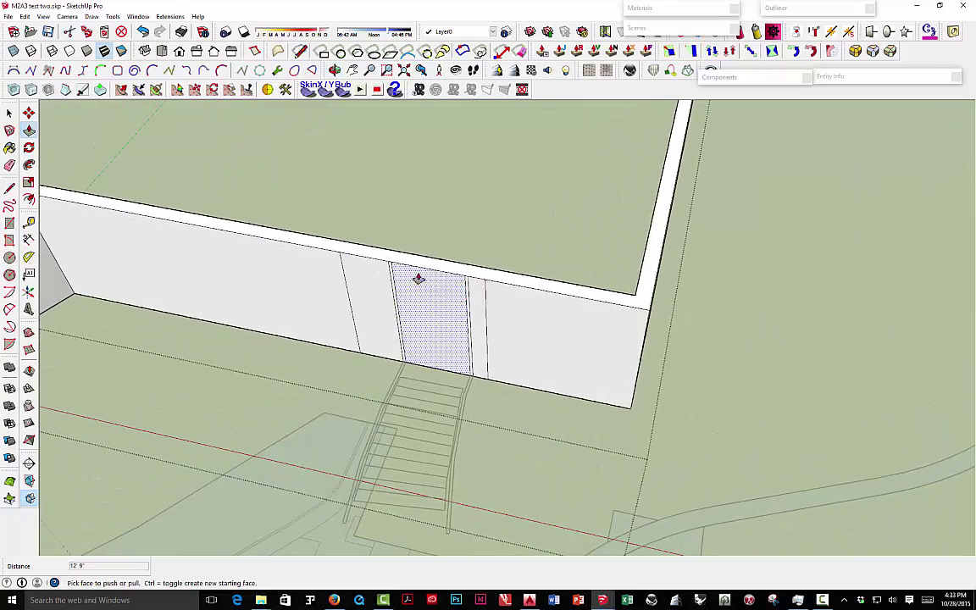
click(9, 188)
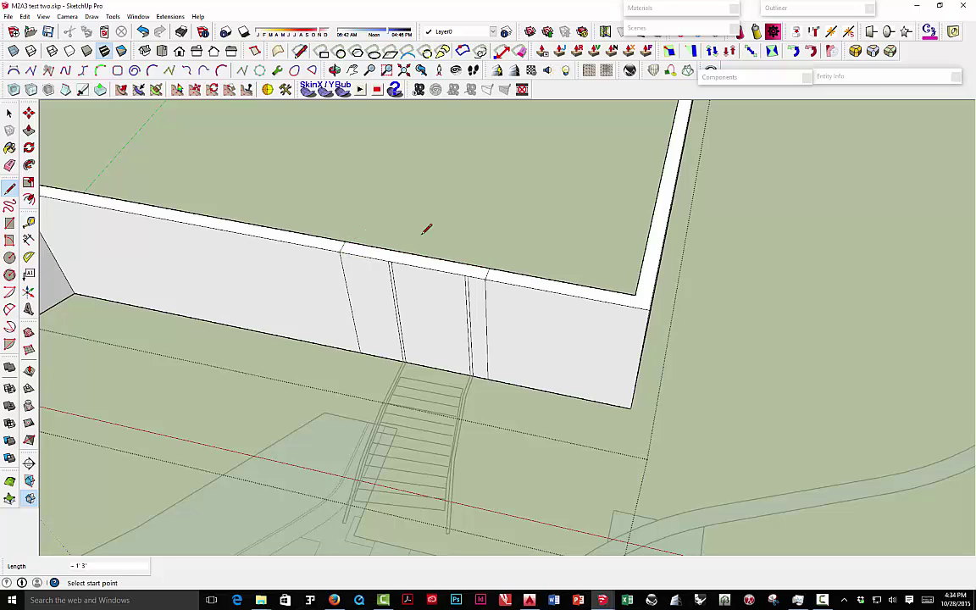
key(p)
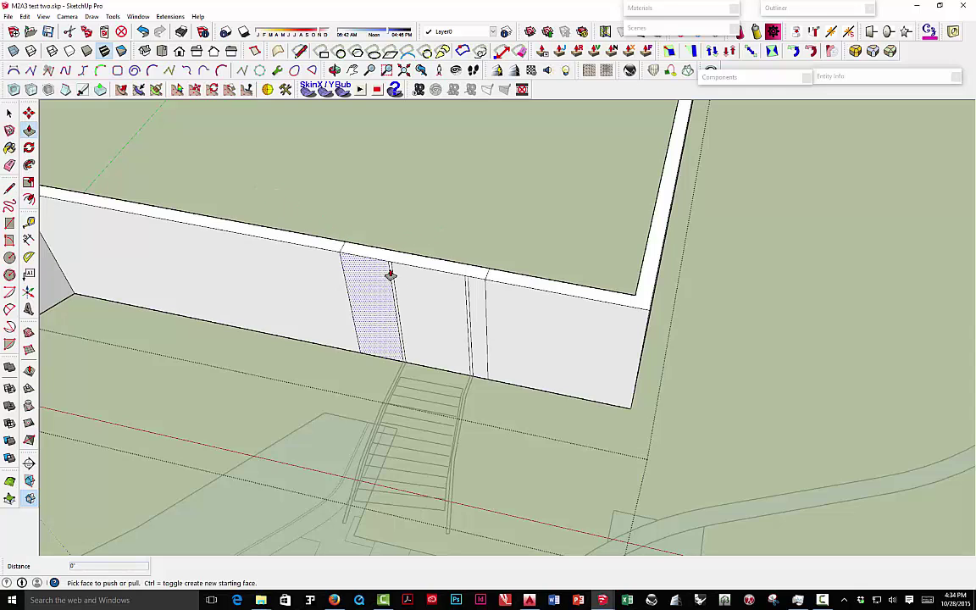
drag(422, 268, 428, 368)
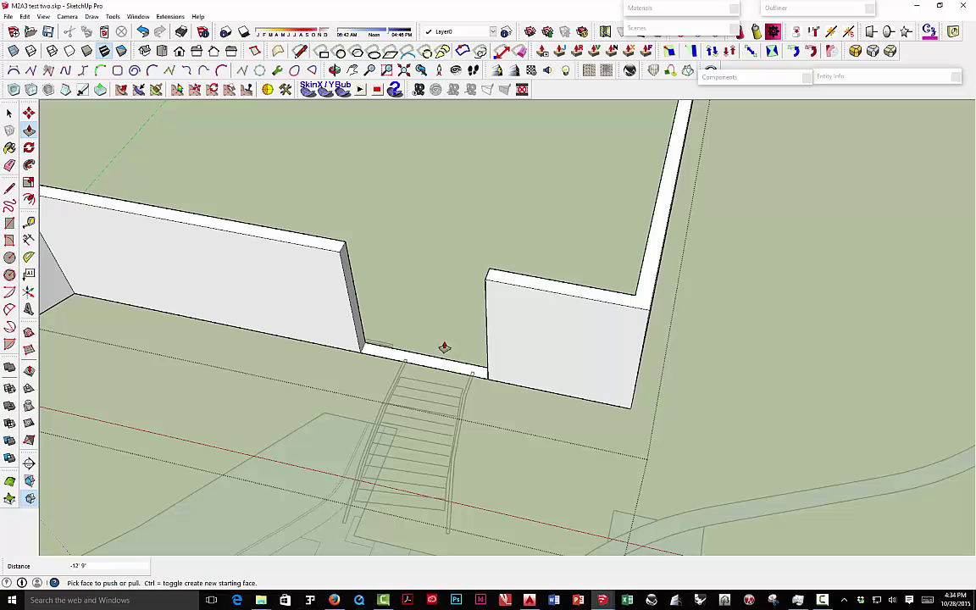
Step: Erase the leftover edges along the base of the wall opening in front of the steps
key(e)
click(435, 371)
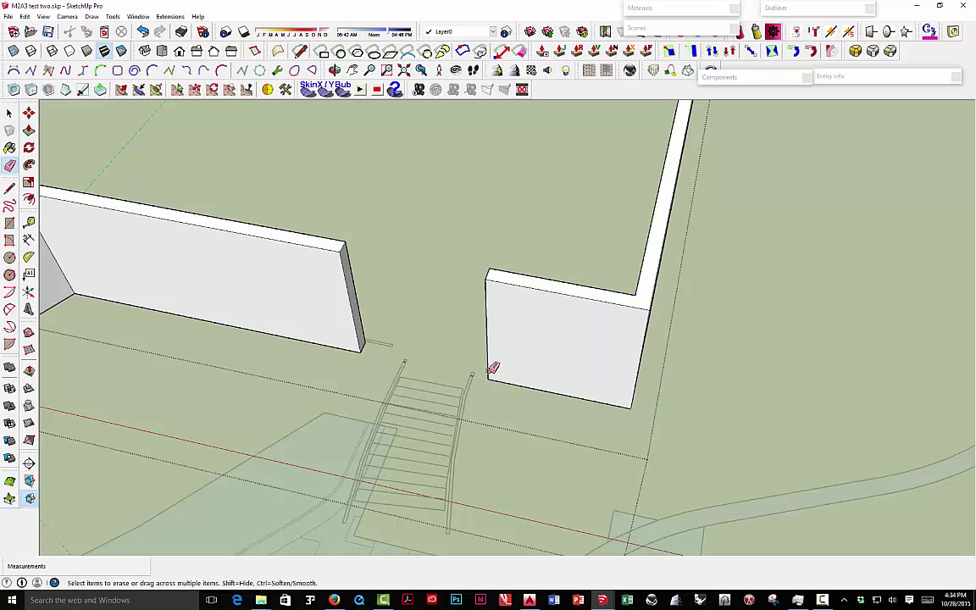
mouse_move(495, 367)
middle_down()
mouse_move(464, 342)
mouse_move(423, 348)
middle_up()
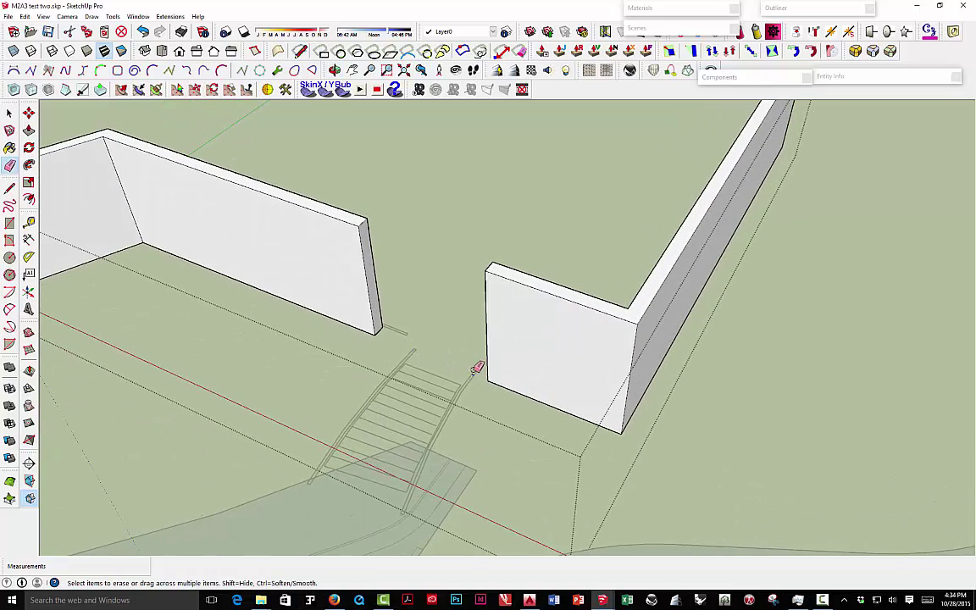
mouse_move(474, 361)
middle_down()
mouse_move(481, 327)
mouse_move(523, 256)
mouse_move(438, 255)
mouse_move(430, 227)
mouse_move(444, 246)
mouse_move(399, 354)
middle_up()
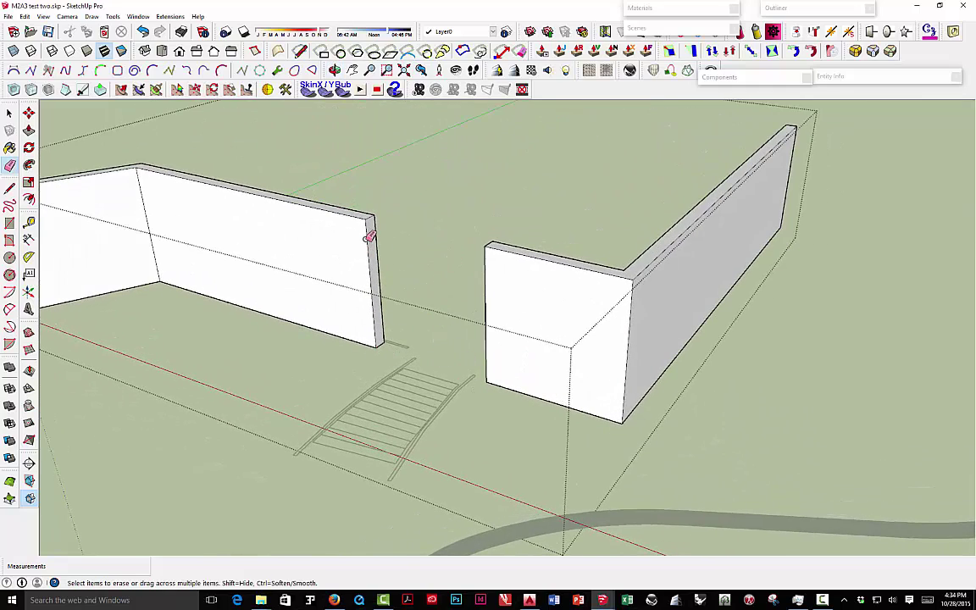
click(28, 129)
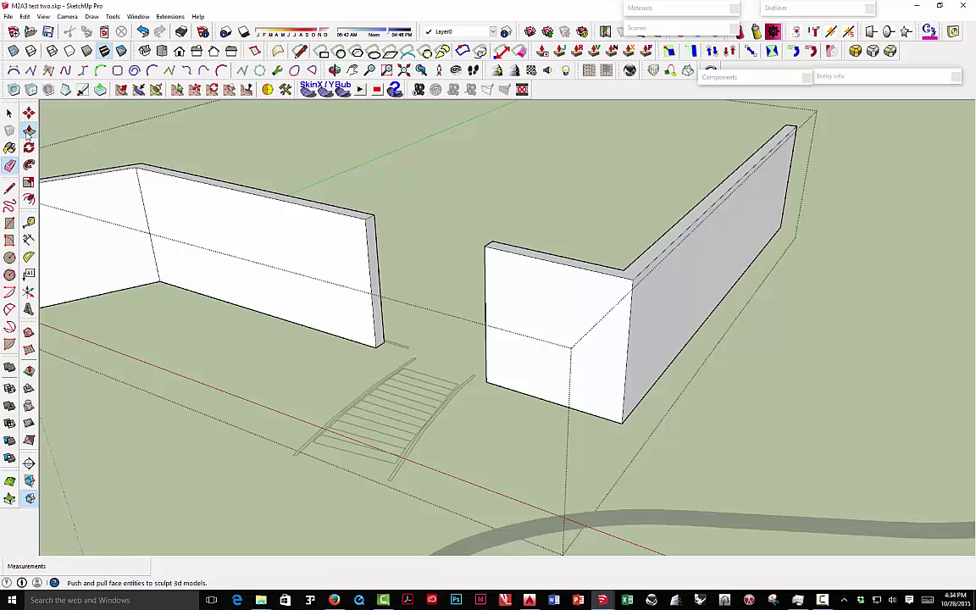
click(372, 256)
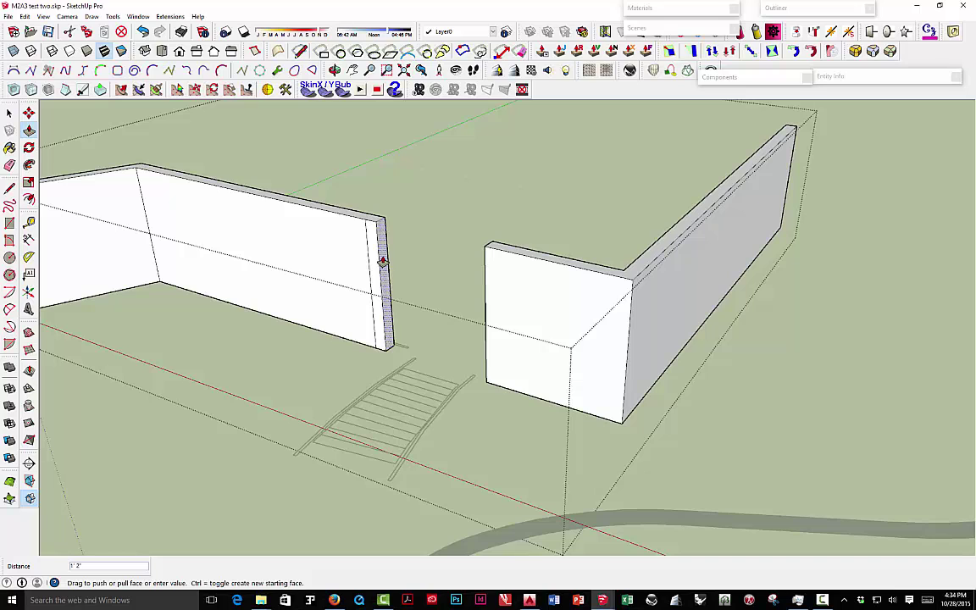
scroll(320, 248, down, 6)
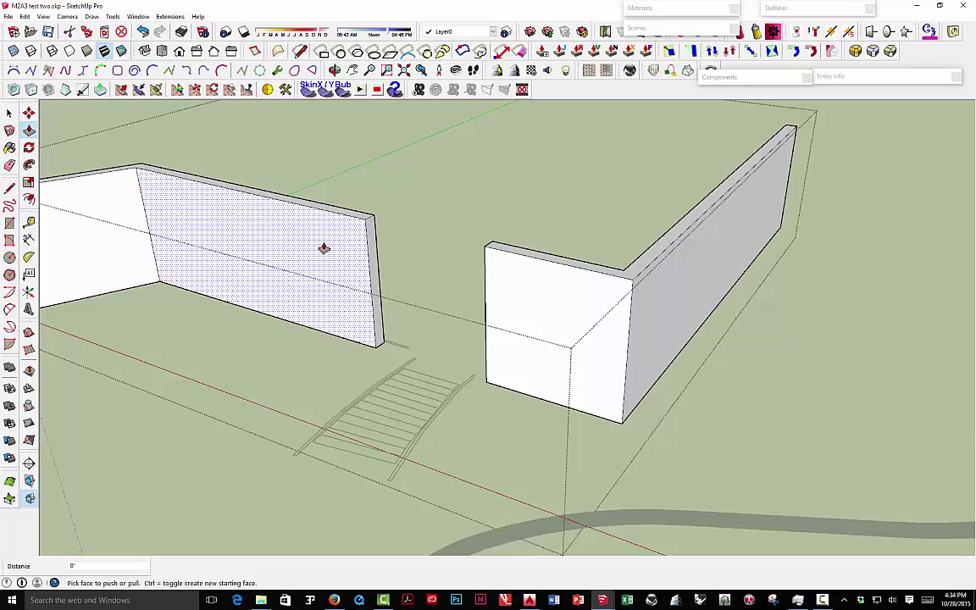
Step: Close the angled wall group and move it straight down to between the tree linework and the site model
click(9, 114)
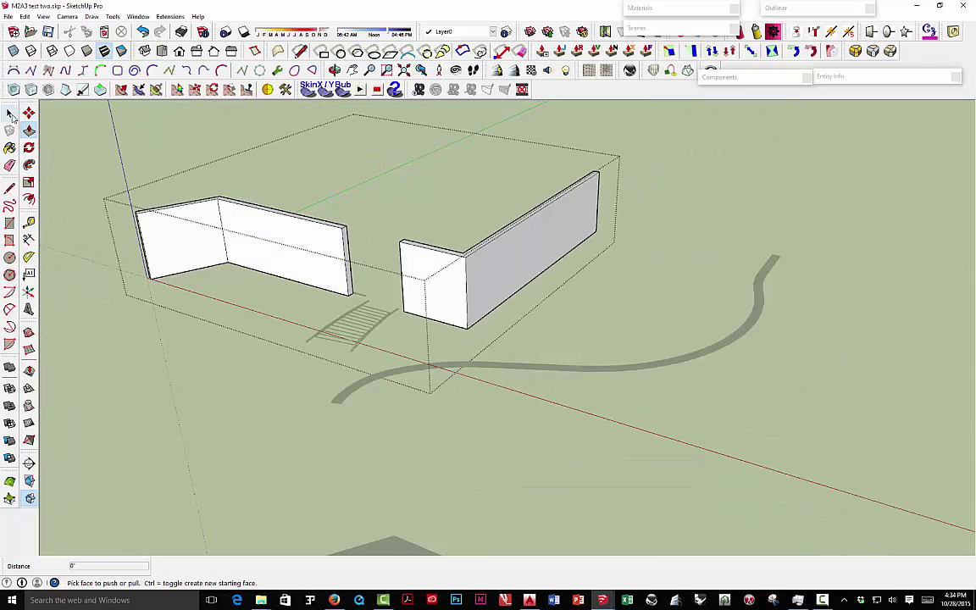
click(10, 115)
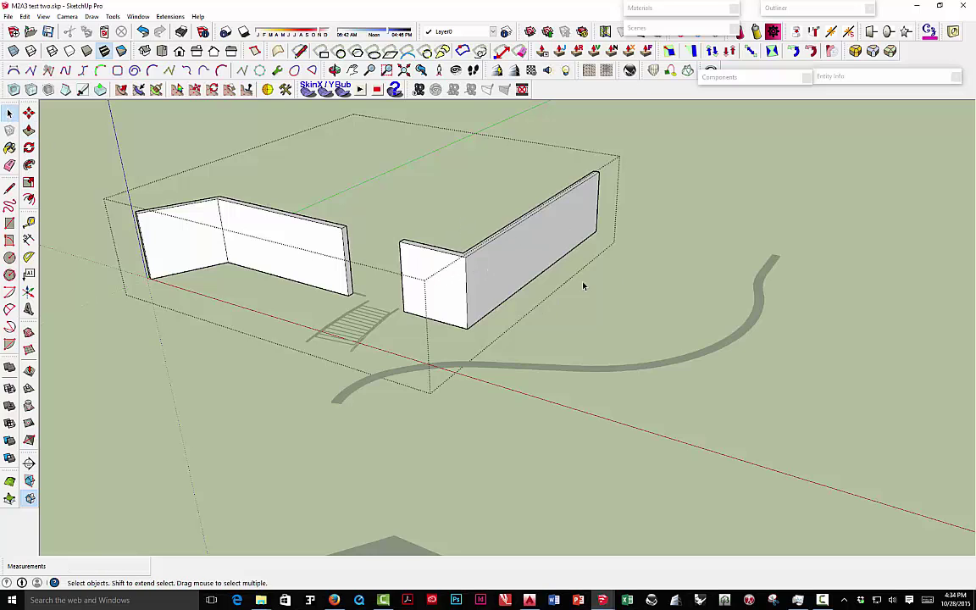
click(642, 270)
click(525, 252)
scroll(523, 254, down, 10)
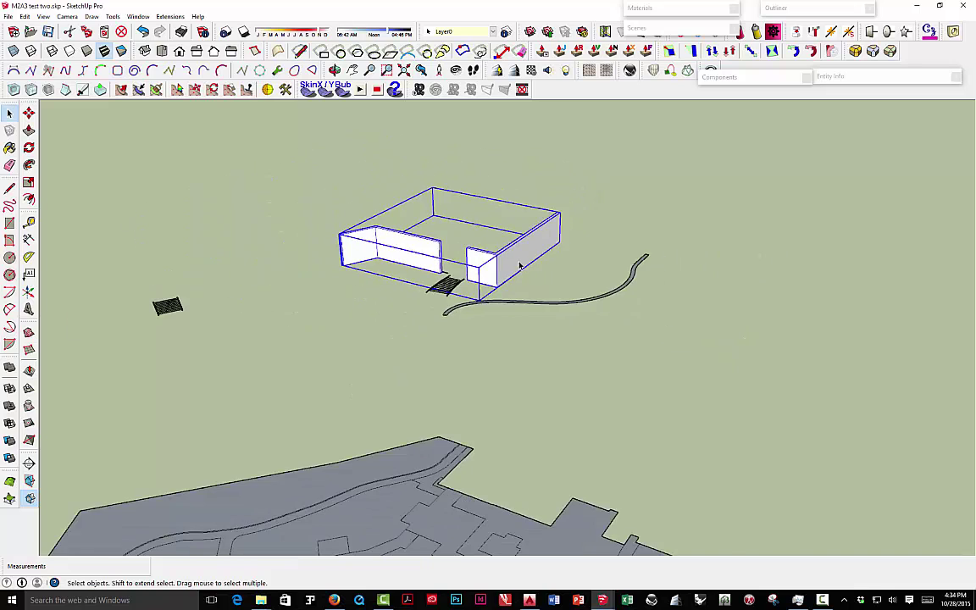
middle_drag(523, 294, 509, 282)
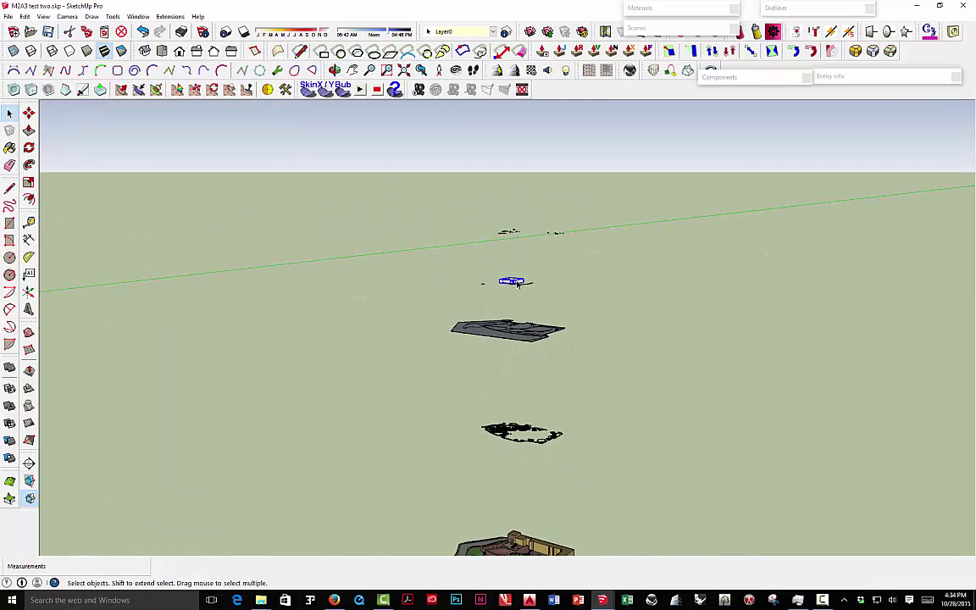
key(m)
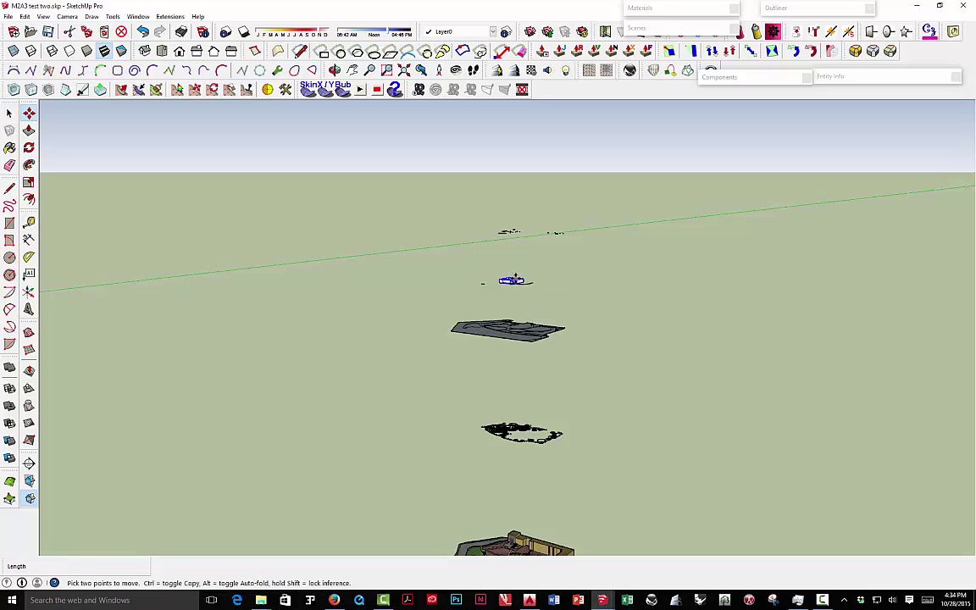
click(518, 300)
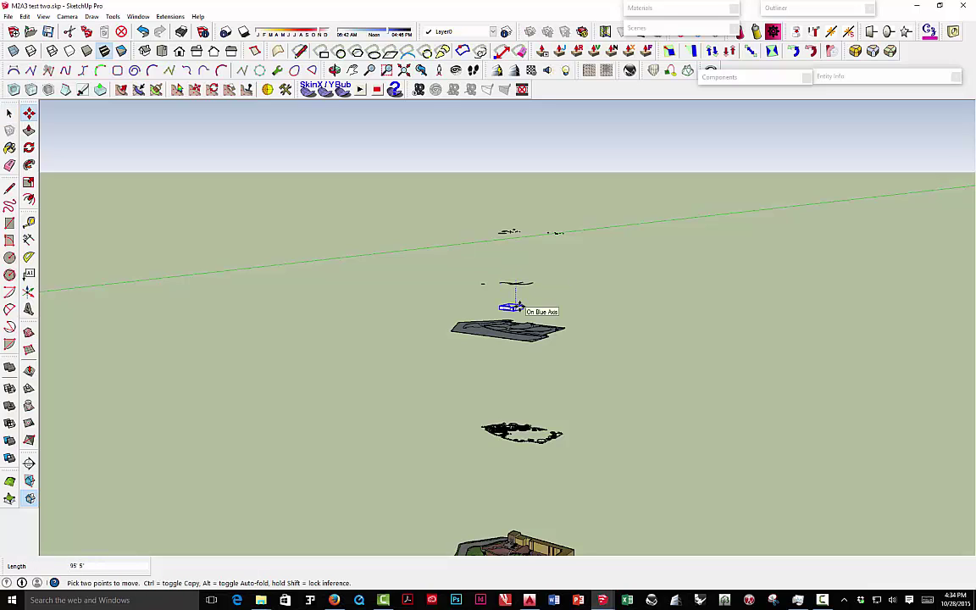
click(515, 457)
Step: Drop the angled wall group onto the site model's terrain with DropGC
key(space)
right_click(513, 456)
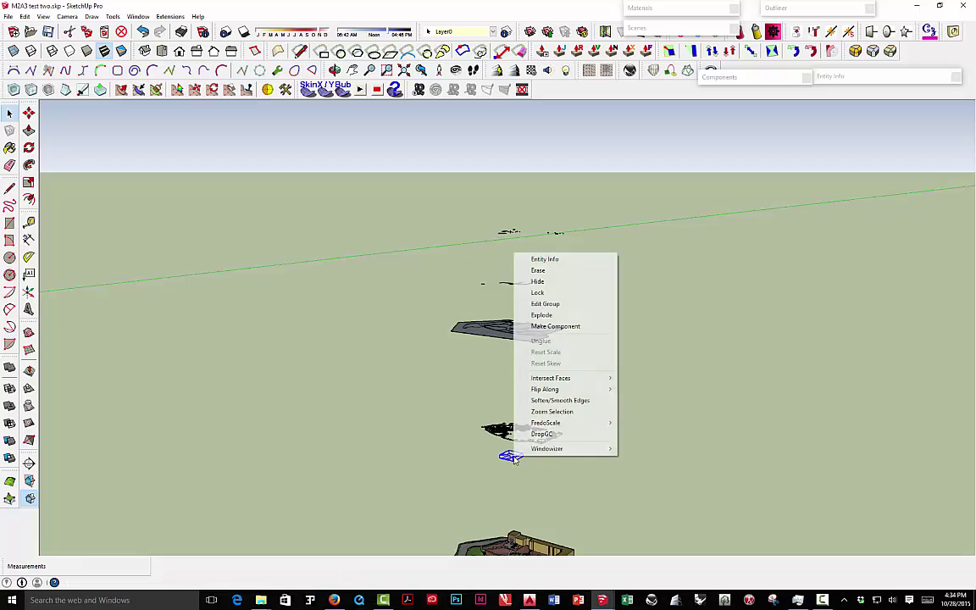
click(542, 434)
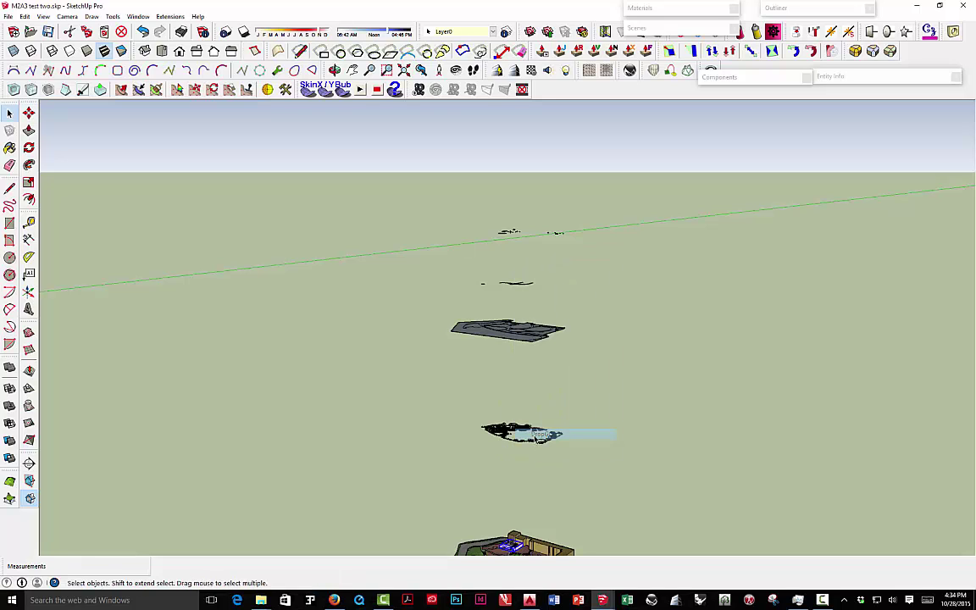
middle_drag(507, 498, 506, 349)
scroll(499, 340, up, 10)
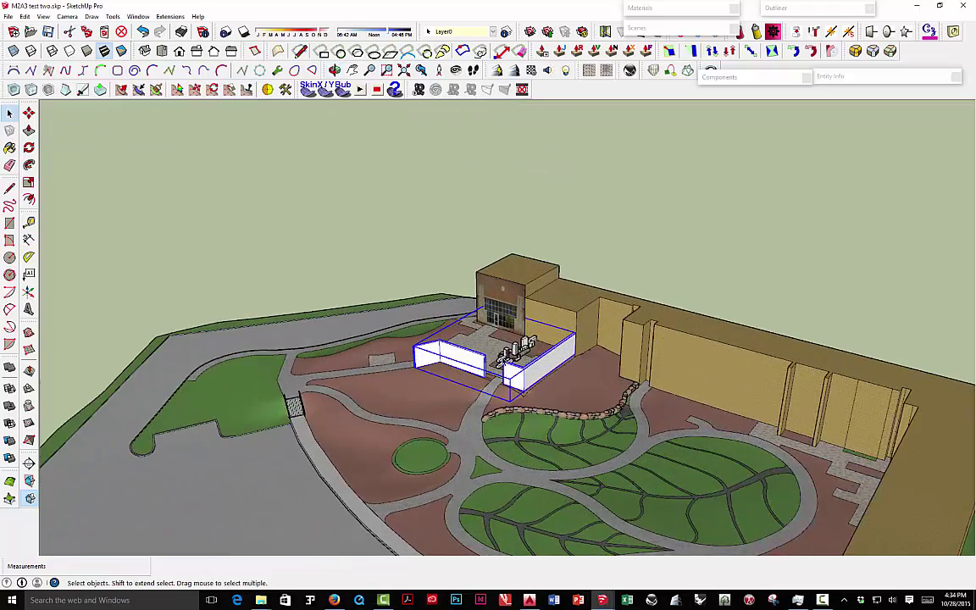
Step: Lower the angled wall group vertically by about 10' 1" so its base sinks into the plaza terrain
scroll(503, 359, up, 8)
middle_drag(503, 360, 542, 311)
key(m)
click(374, 252)
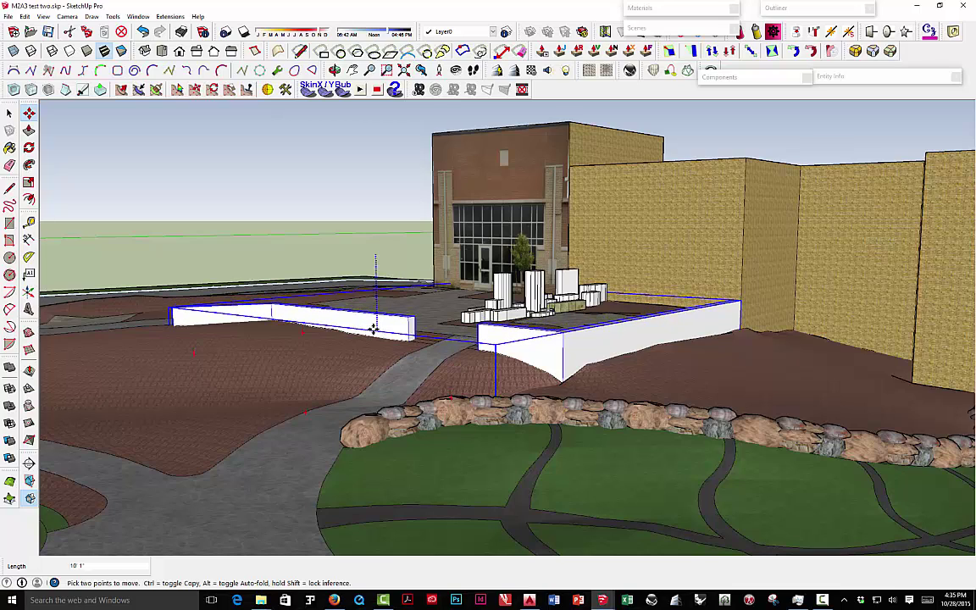
middle_drag(374, 328, 855, 349)
Step: Examine the lowered angled wall around the entrance plaza from inside, at ground level and from above
middle_drag(508, 364, 736, 306)
scroll(837, 270, up, 4)
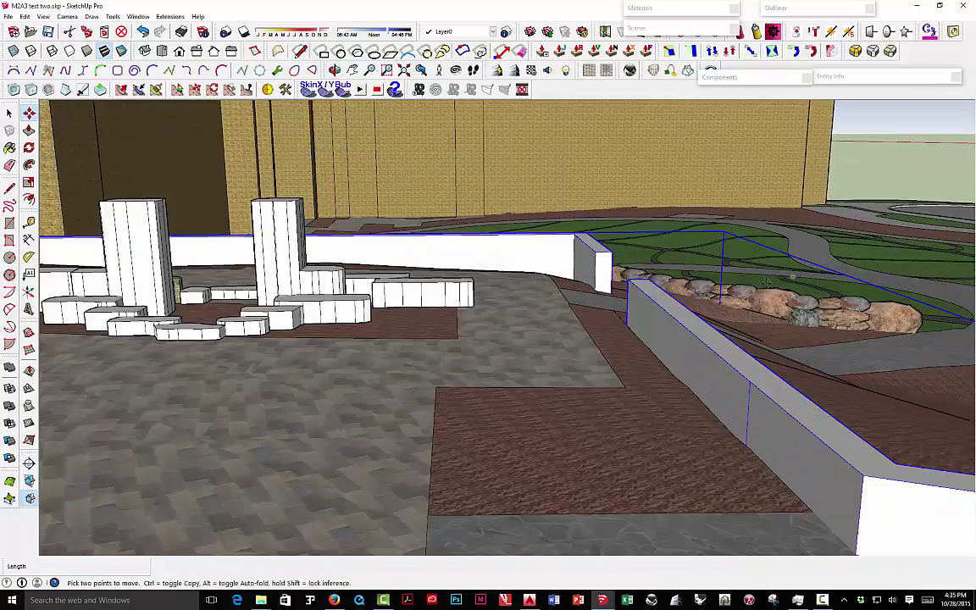
middle_drag(672, 302, 673, 289)
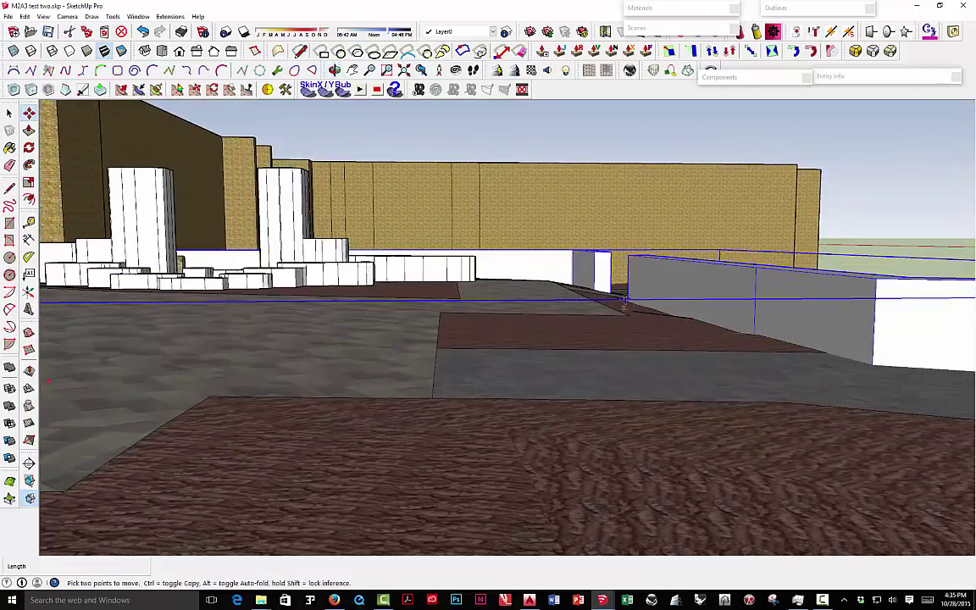
middle_drag(637, 239, 704, 253)
scroll(639, 255, down, 5)
scroll(450, 331, up, 4)
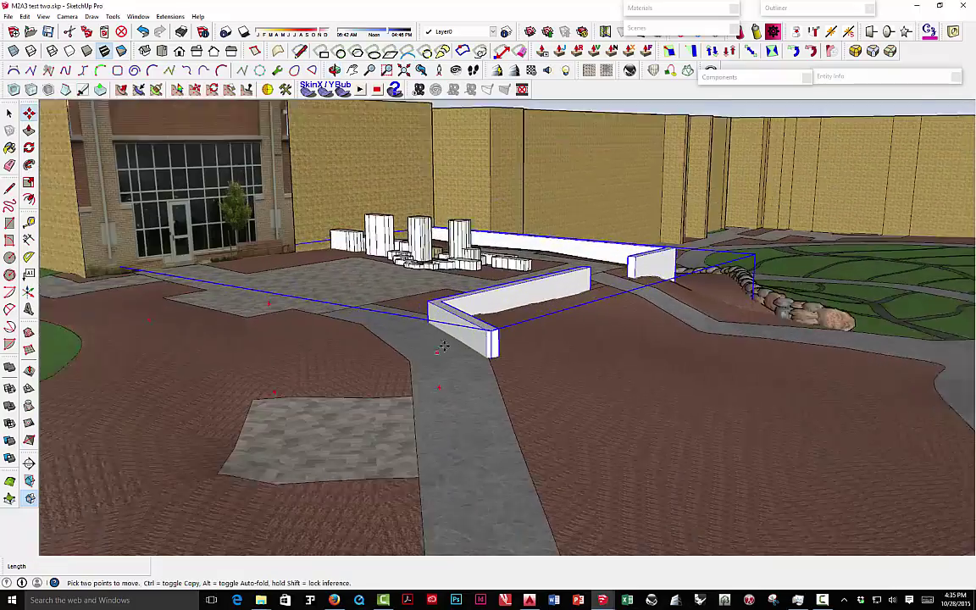
middle_drag(451, 329, 354, 350)
key(m)
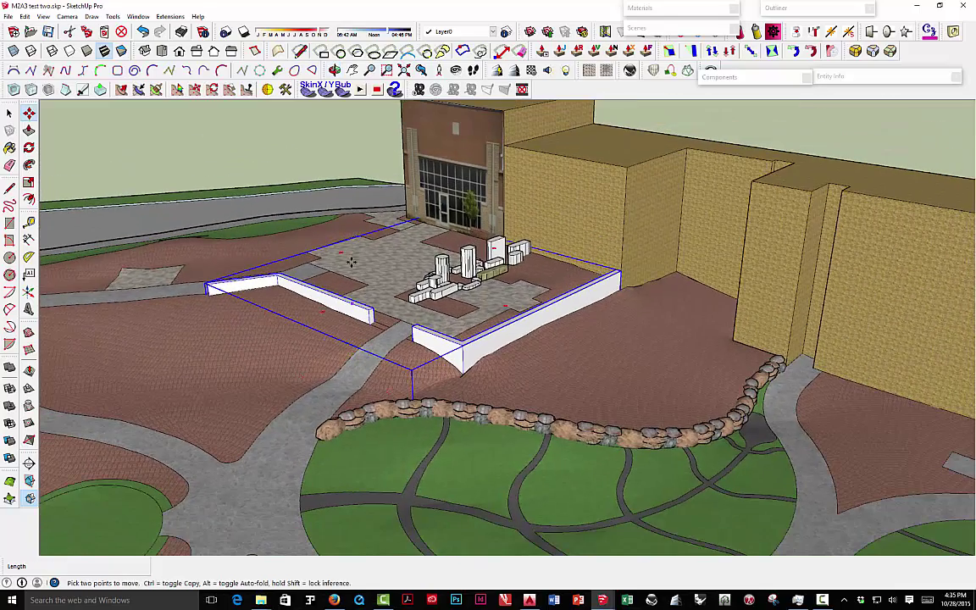
shift+middle_drag(268, 251, 592, 240)
Step: Examine the finished stairs with handrails between the grass slope and the brick area from several sides
middle_drag(266, 340, 386, 336)
scroll(272, 381, up, 8)
key(m)
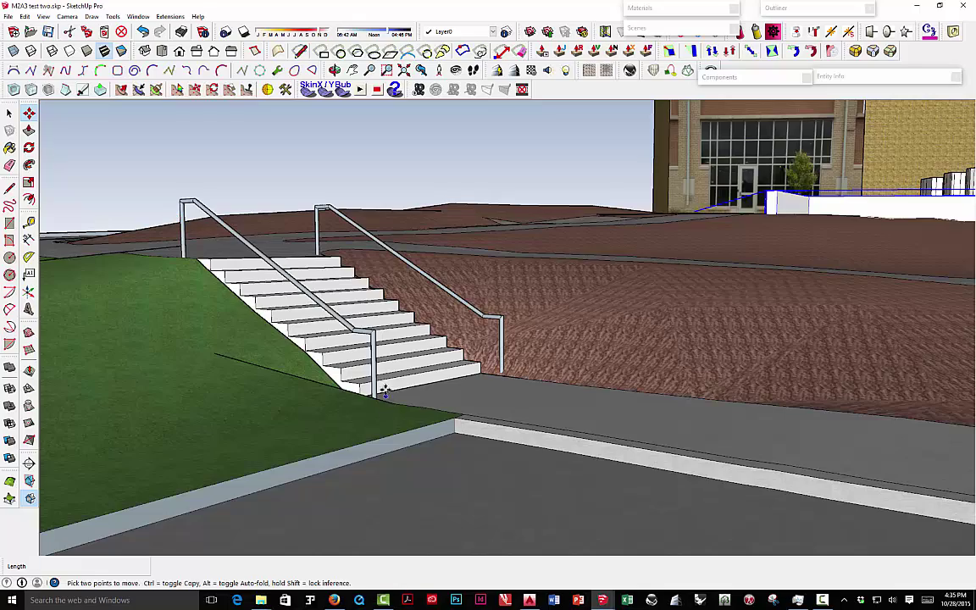
middle_drag(327, 338, 411, 359)
scroll(448, 282, down, 8)
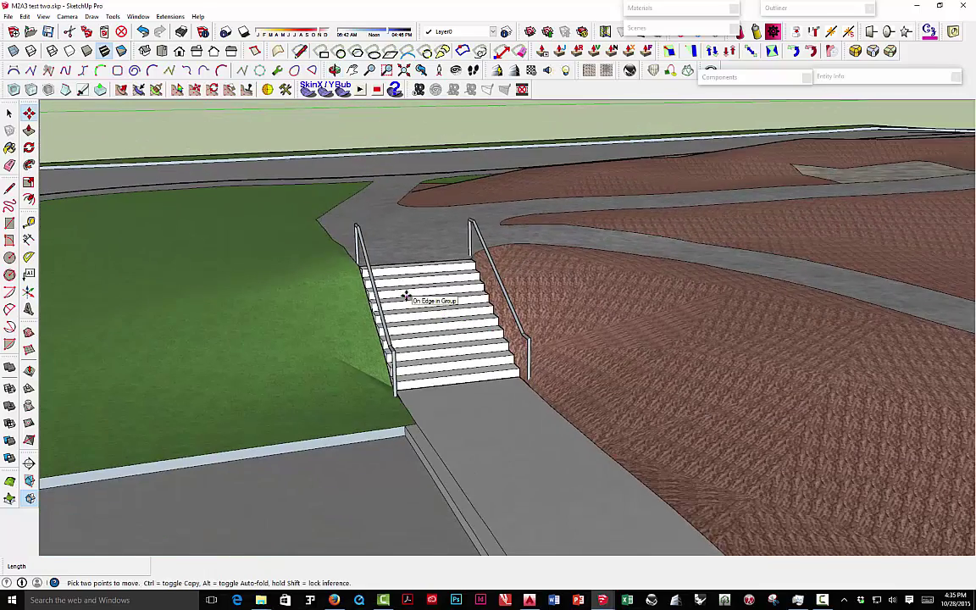
key(space)
click(431, 313)
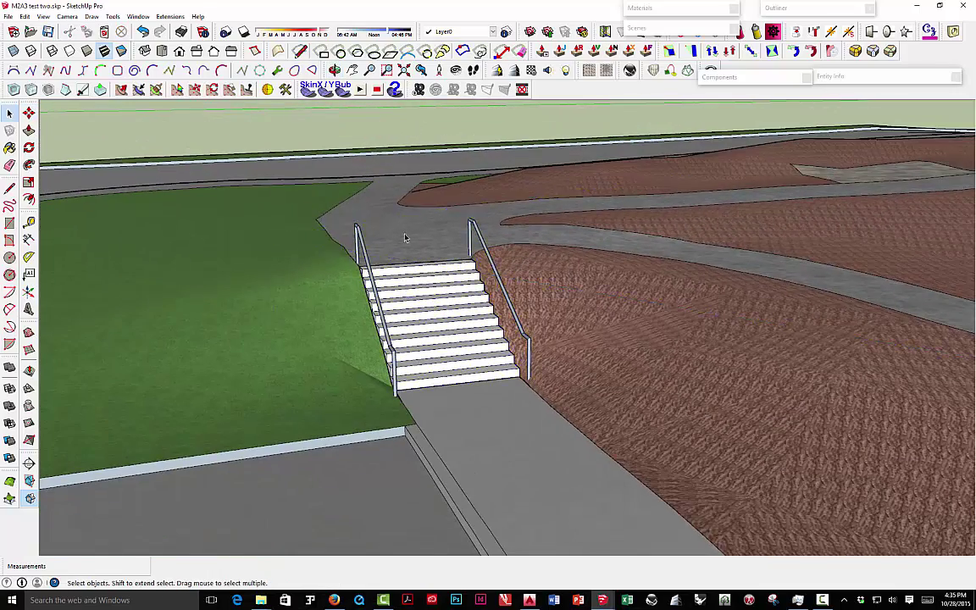
middle_drag(405, 267, 500, 214)
scroll(497, 245, up, 6)
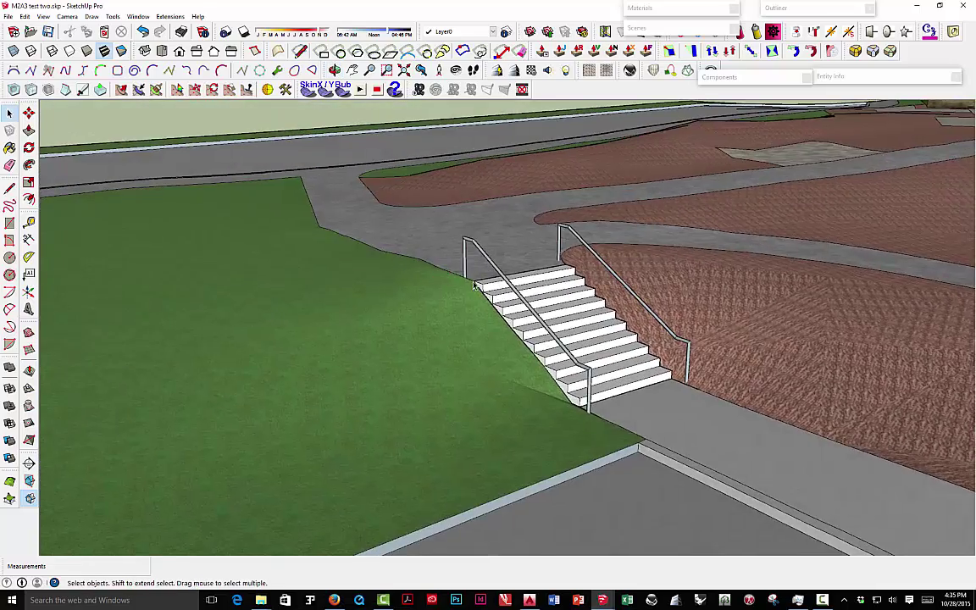
Step: Examine the finished stairs within the whole site model, and locate the matching stair linework floating above it
scroll(476, 280, down, 2)
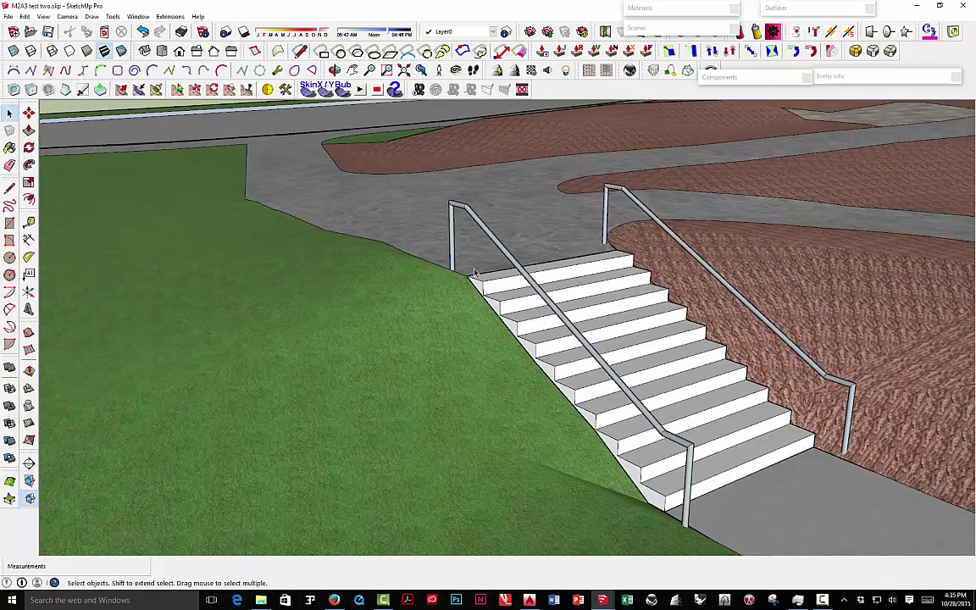
scroll(500, 288, down, 4)
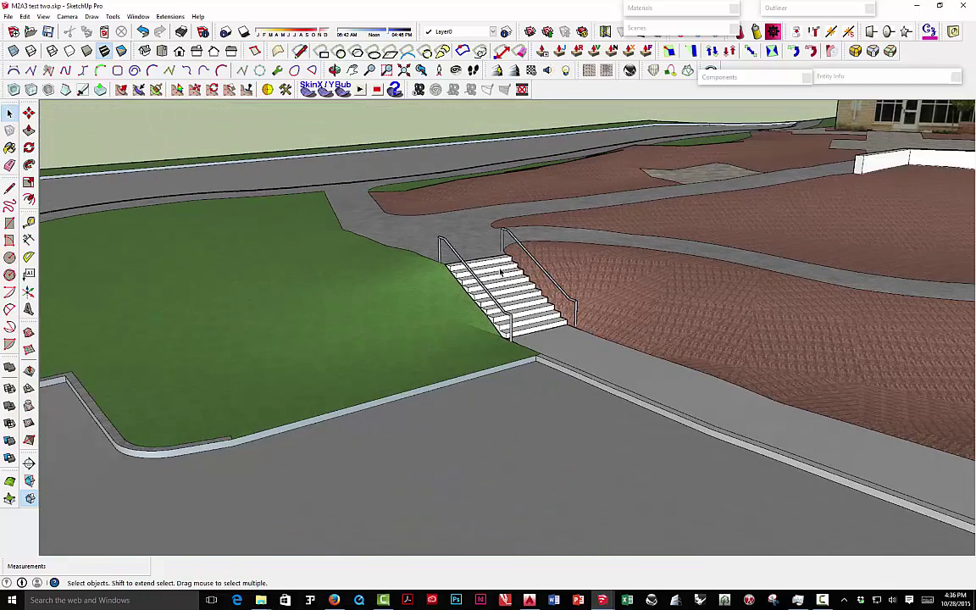
middle_drag(424, 241, 434, 344)
scroll(435, 345, down, 8)
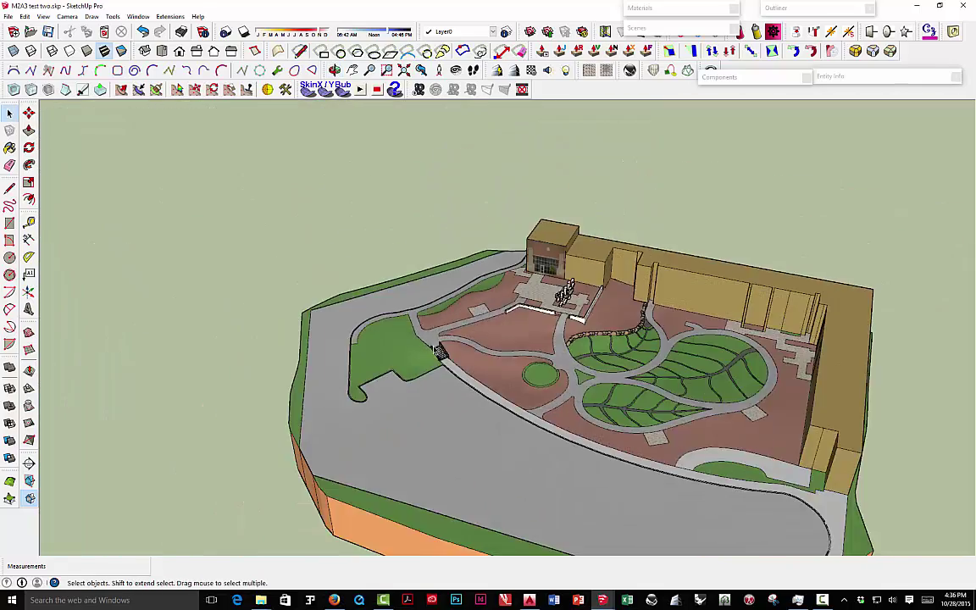
scroll(438, 349, down, 8)
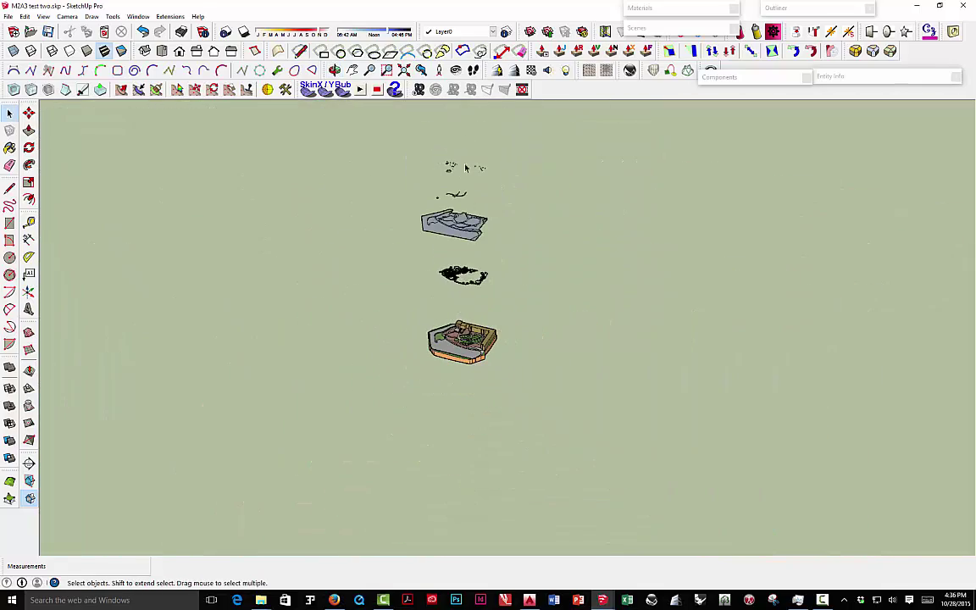
scroll(457, 178, up, 10)
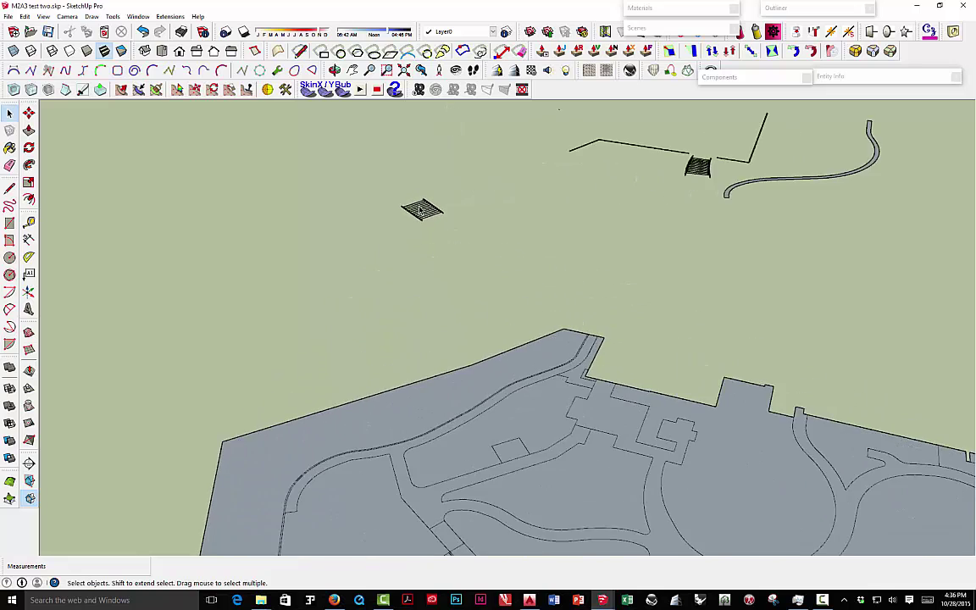
scroll(419, 212, up, 10)
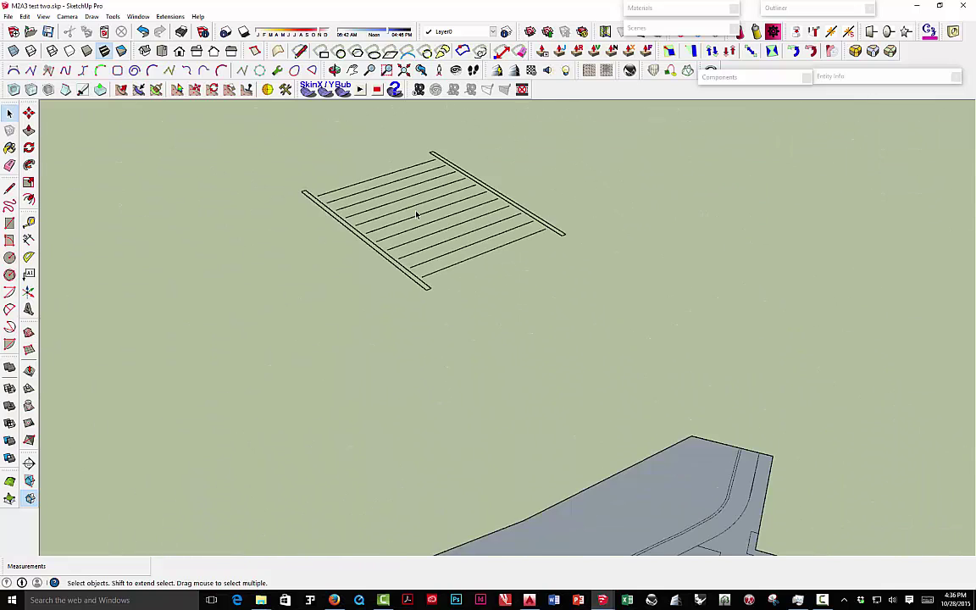
scroll(416, 215, up, 3)
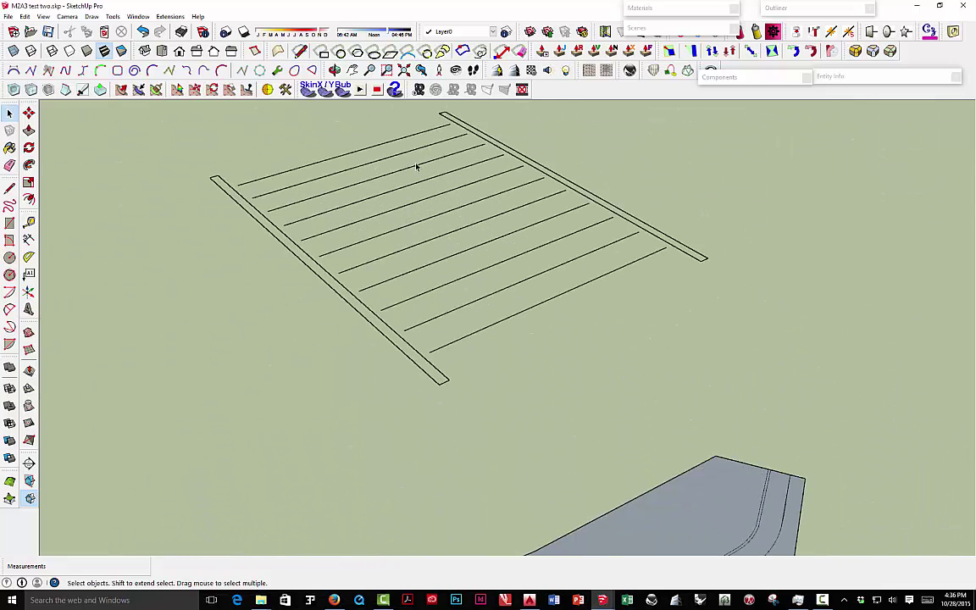
Step: Connect the ends of the tread lines with an edge along each side of the stair linework to form the tread faces
key(l)
click(245, 178)
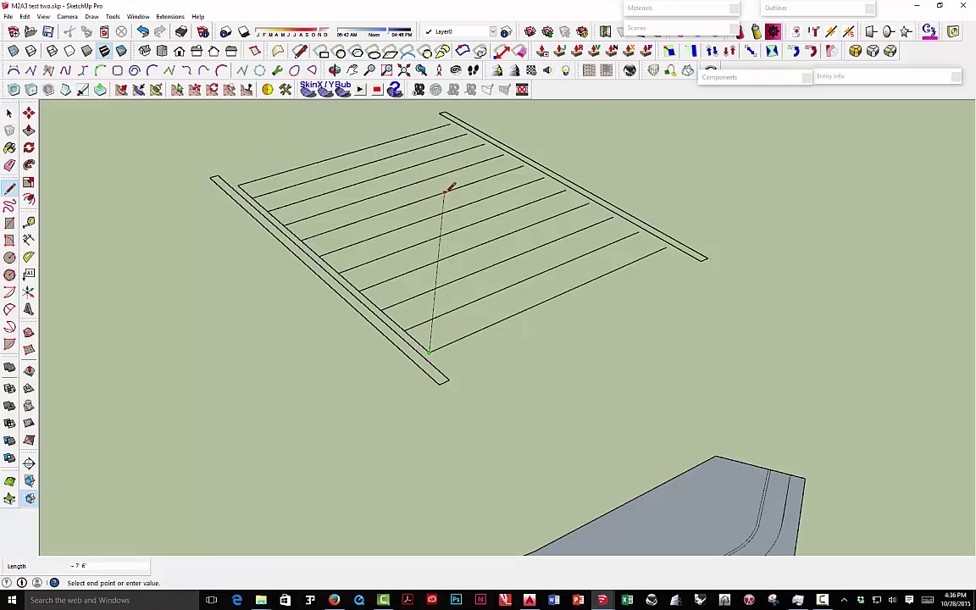
key(Escape)
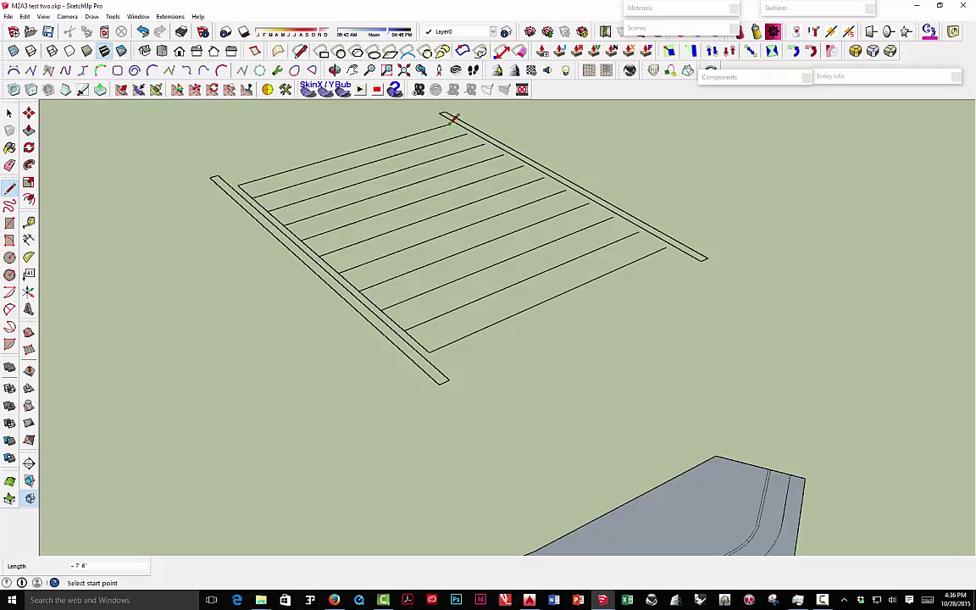
click(453, 119)
click(671, 241)
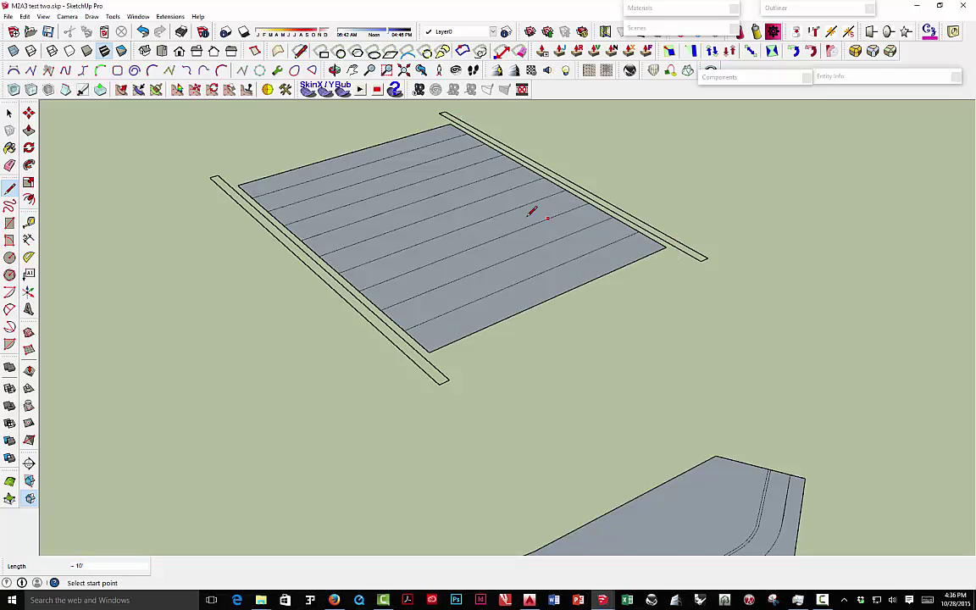
key(space)
Step: Extrude the lowest tread face 6" upward and raise the second tread 6" above it
middle_drag(318, 155, 354, 205)
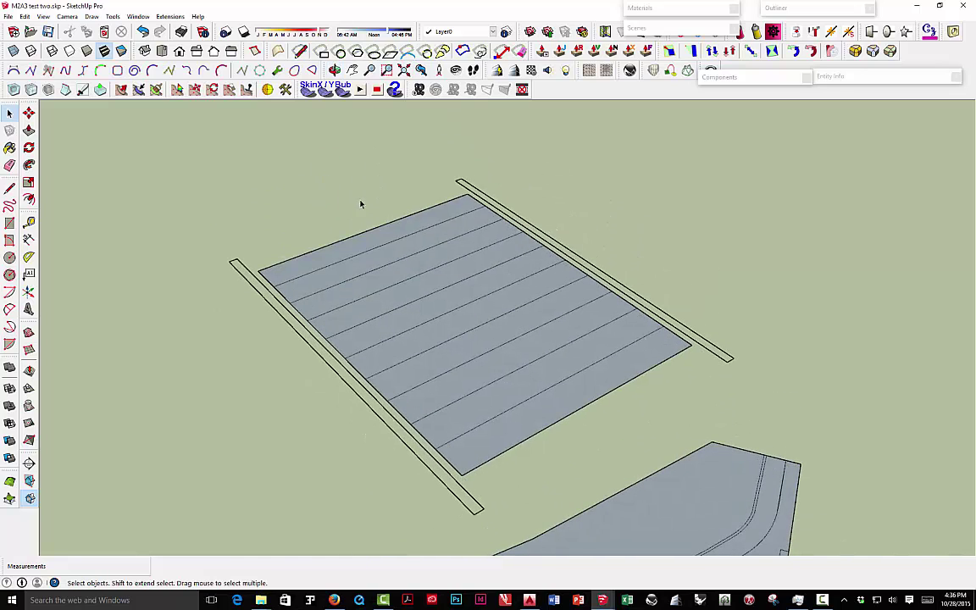
key(p)
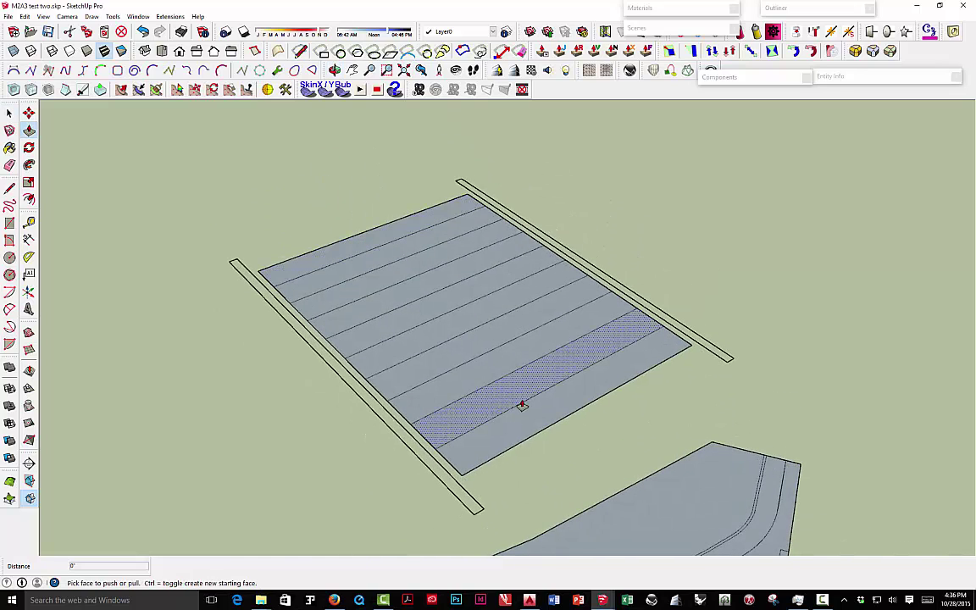
click(525, 410)
click(538, 409)
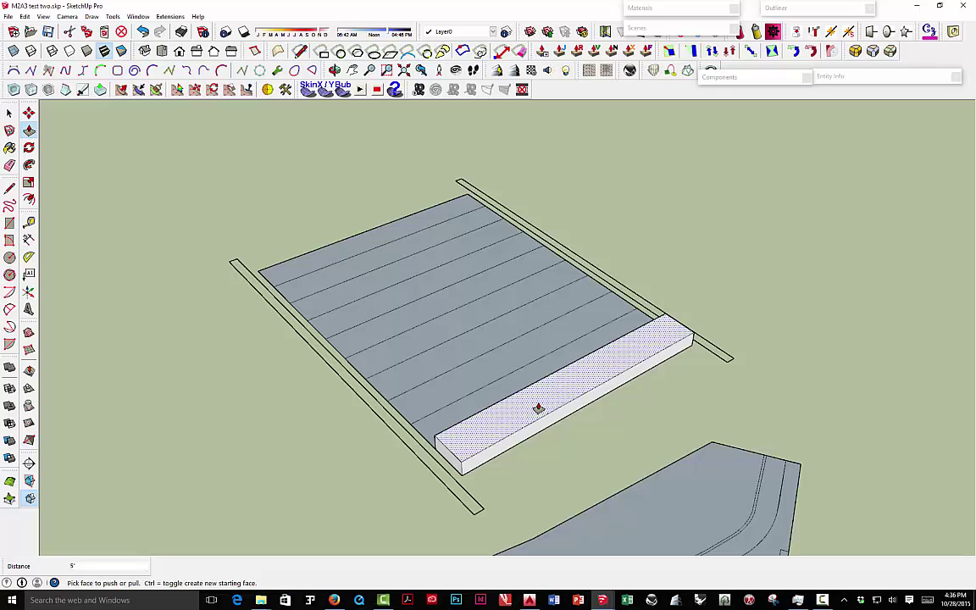
double_click(518, 388)
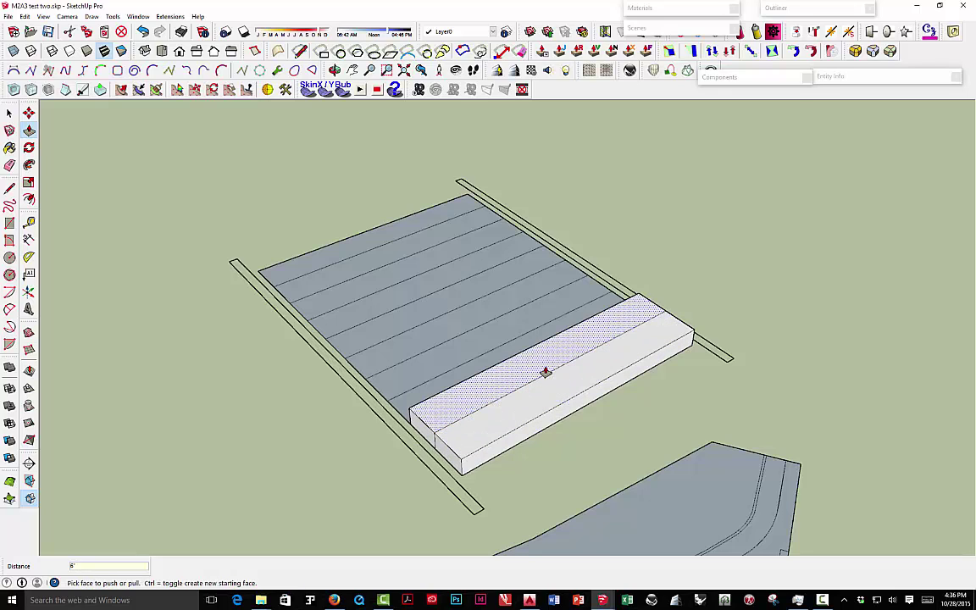
click(544, 370)
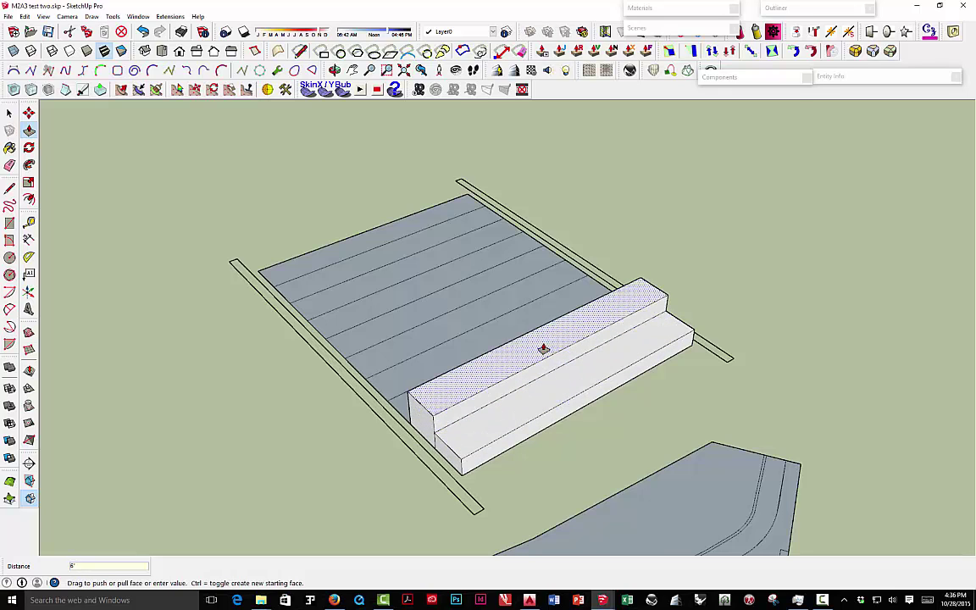
Step: Raise the third and fourth tread faces so that each stands 6" above the tread before it
click(479, 348)
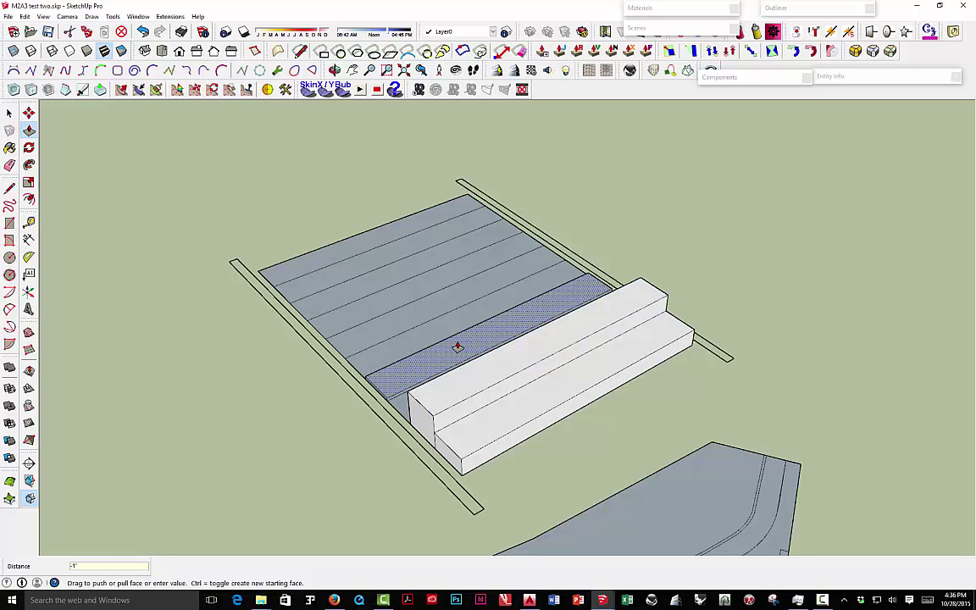
click(463, 387)
click(484, 348)
click(478, 331)
click(429, 330)
click(427, 329)
click(375, 393)
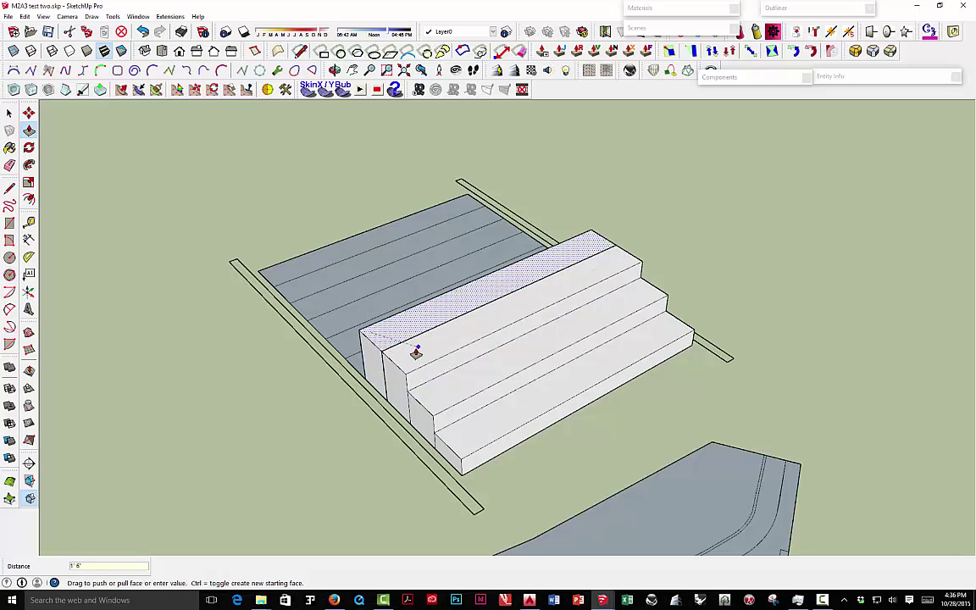
click(415, 352)
click(400, 329)
click(396, 320)
click(390, 322)
click(390, 323)
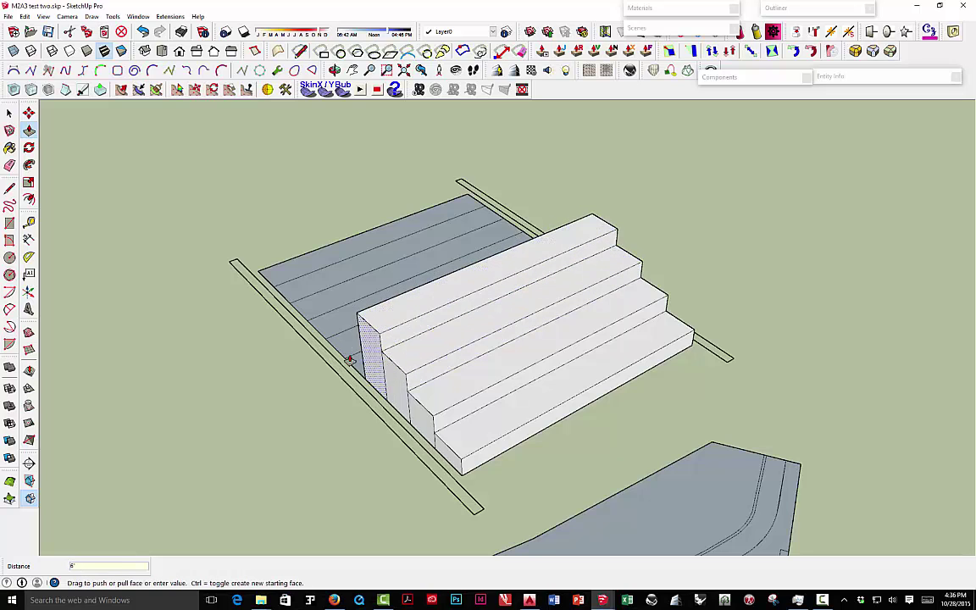
Step: Raise the fifth and sixth tread faces so that each stands 6" above the tread before it
click(385, 320)
click(381, 292)
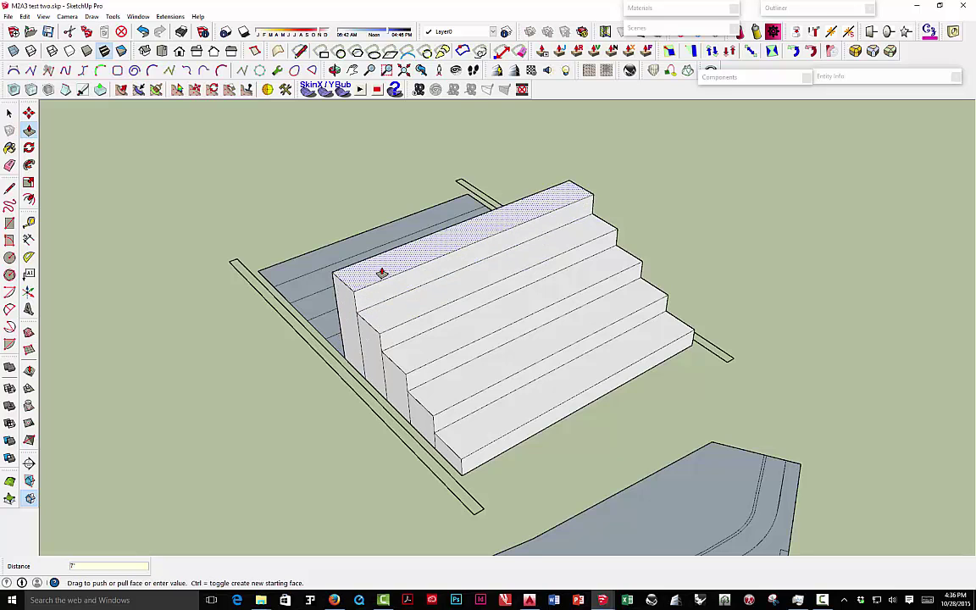
click(381, 271)
click(339, 346)
click(393, 276)
click(414, 233)
click(412, 201)
click(408, 203)
Step: Raise the seventh and eighth tread faces so that each stands 6" above the tread before it
click(317, 329)
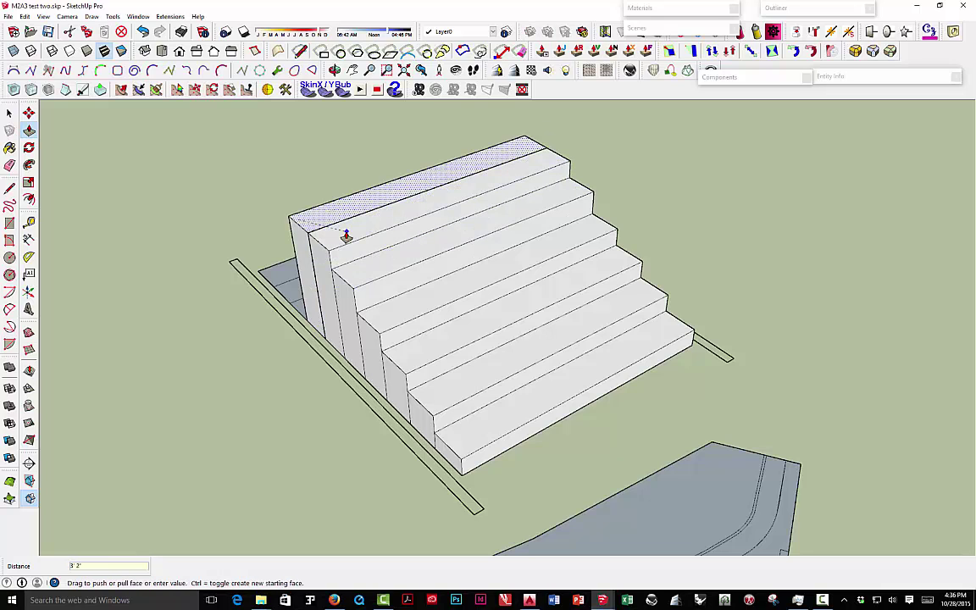
click(346, 235)
click(376, 206)
click(379, 182)
click(379, 184)
click(377, 187)
click(294, 317)
click(335, 196)
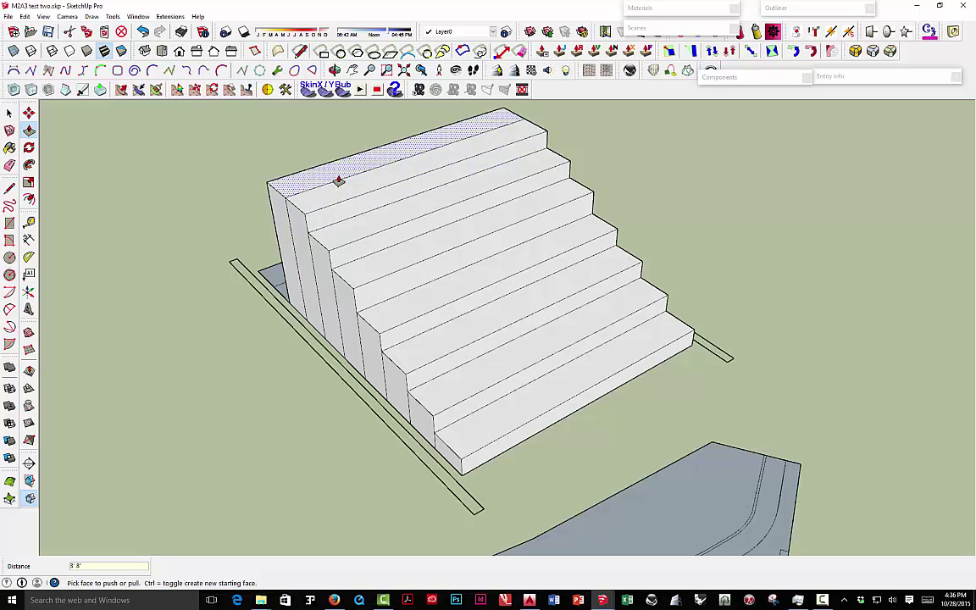
click(337, 181)
click(341, 134)
click(336, 149)
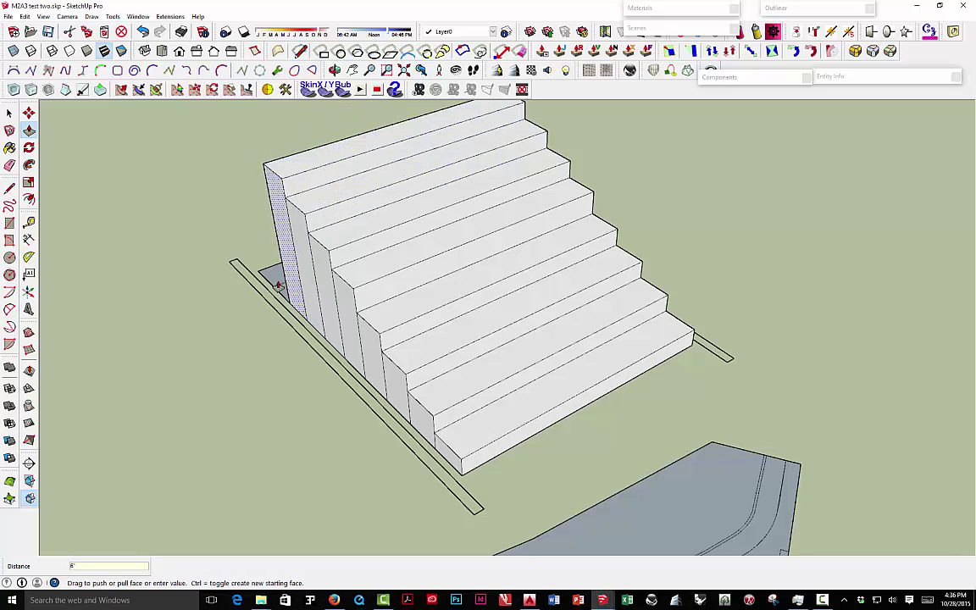
Step: Raise the ninth tread and the last tread at the back, each 6" above the tread before it
click(282, 149)
click(272, 140)
click(270, 136)
click(268, 138)
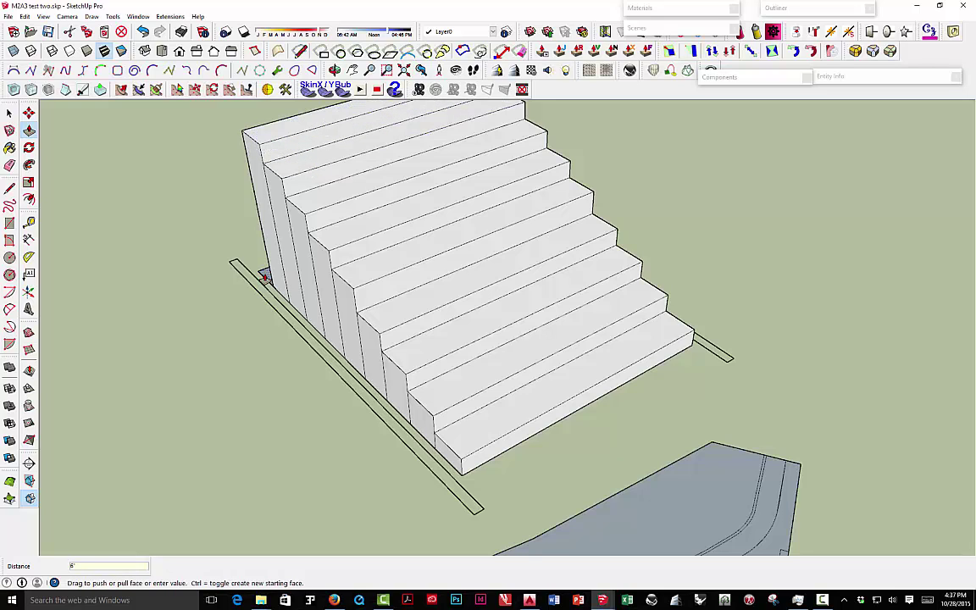
click(269, 142)
click(244, 126)
click(242, 119)
click(240, 140)
click(274, 203)
Step: Erase the vertical edges between the treads on the near side of the stairs to leave one continuous side face
scroll(290, 276, down, 4)
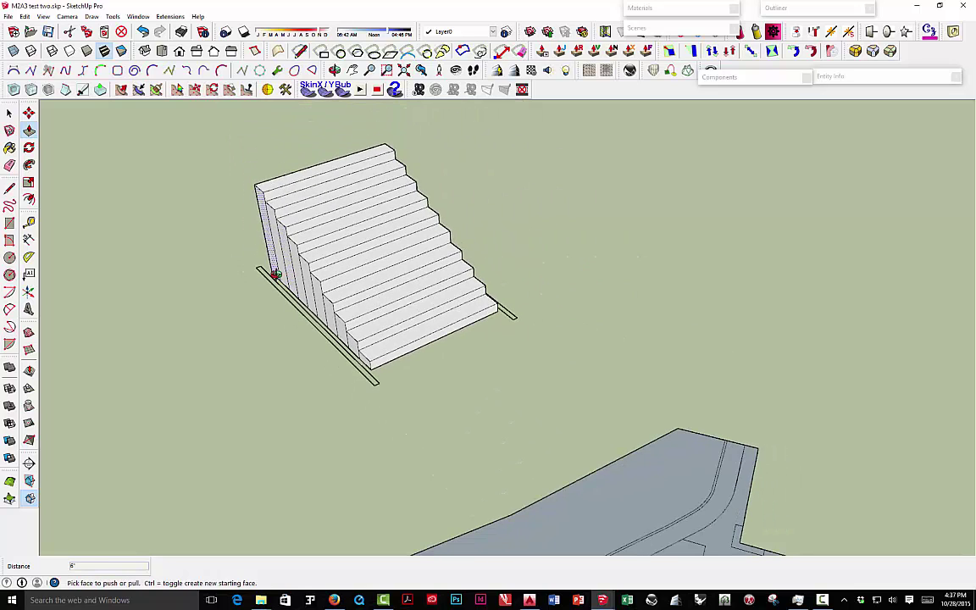
middle_drag(277, 272, 320, 248)
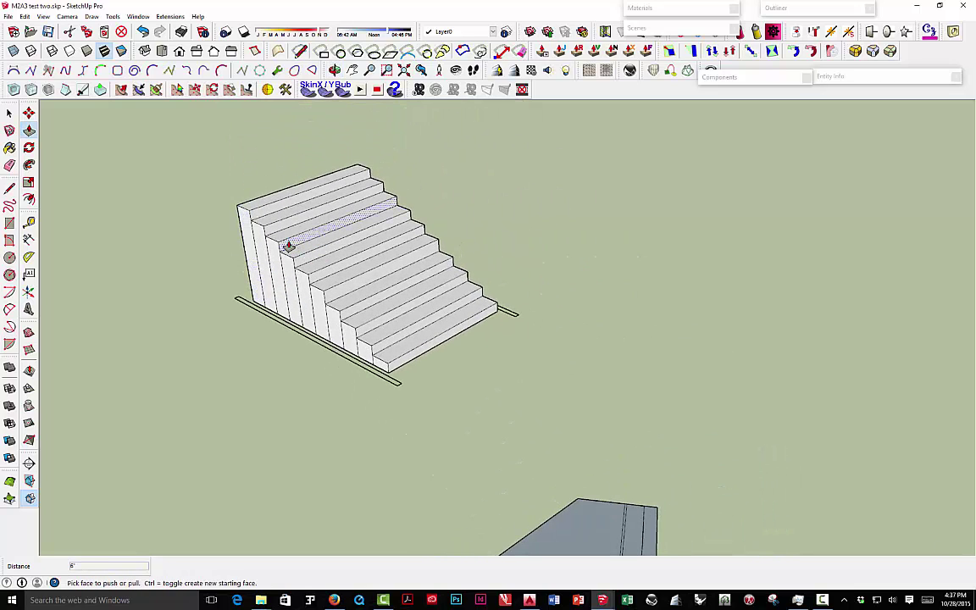
key(e)
drag(265, 276, 366, 344)
scroll(366, 343, up, 4)
scroll(374, 357, down, 6)
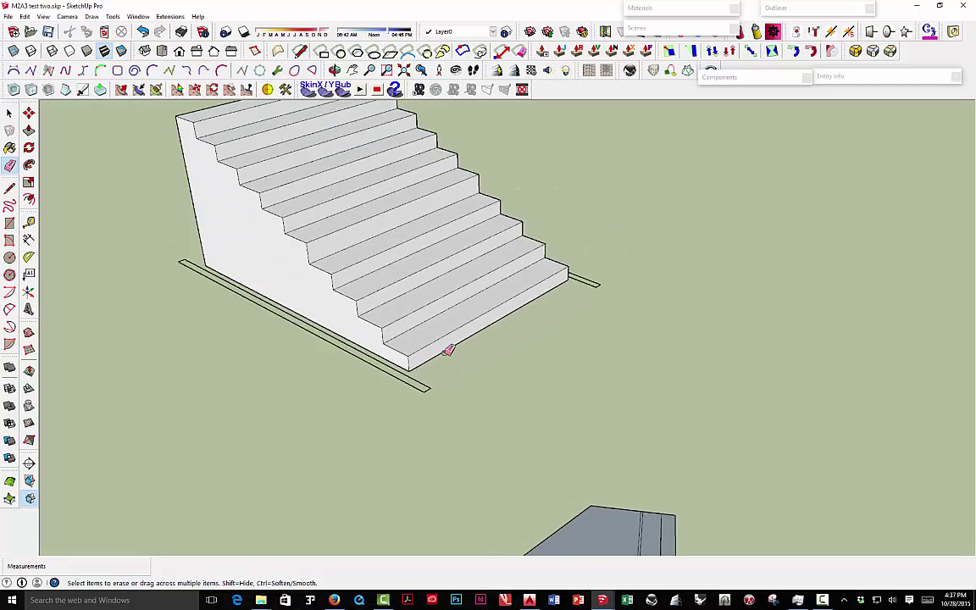
Step: Draw a vertical line about 2' 7" tall from the handrail outline's corner at the foot of the stairs
mouse_move(444, 348)
middle_down()
mouse_move(503, 334)
mouse_move(480, 361)
middle_up()
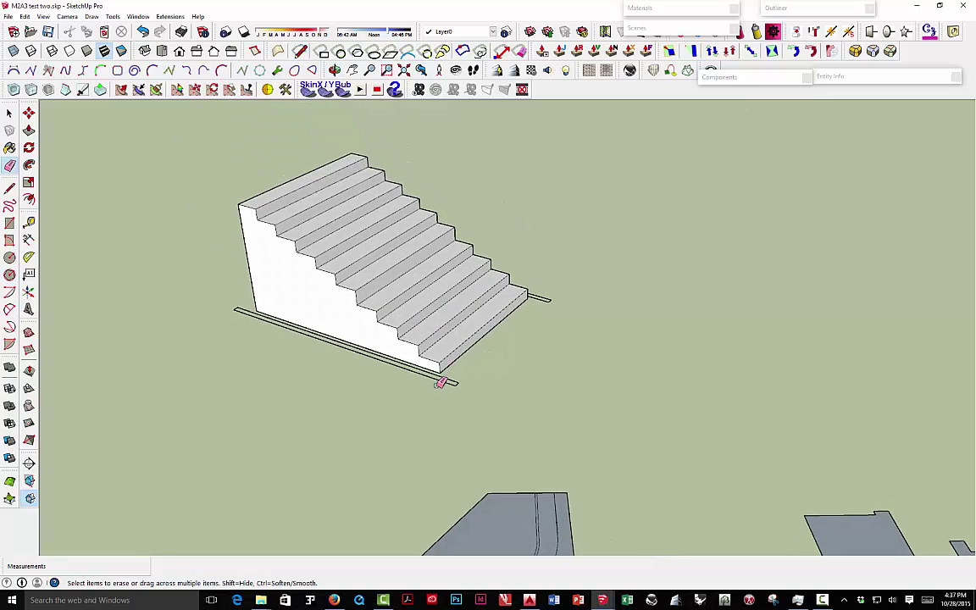
scroll(451, 380, up, 2)
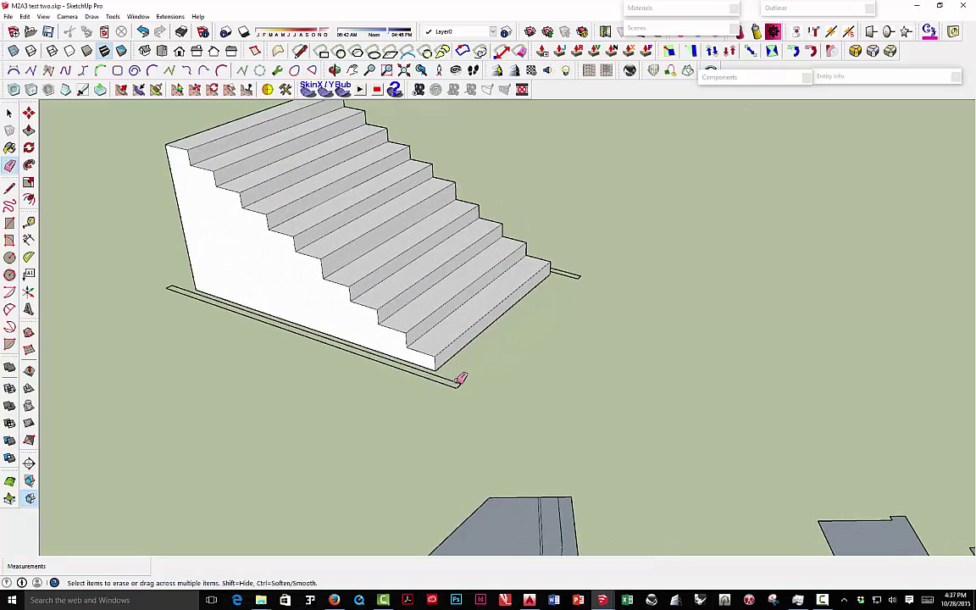
click(9, 182)
click(457, 384)
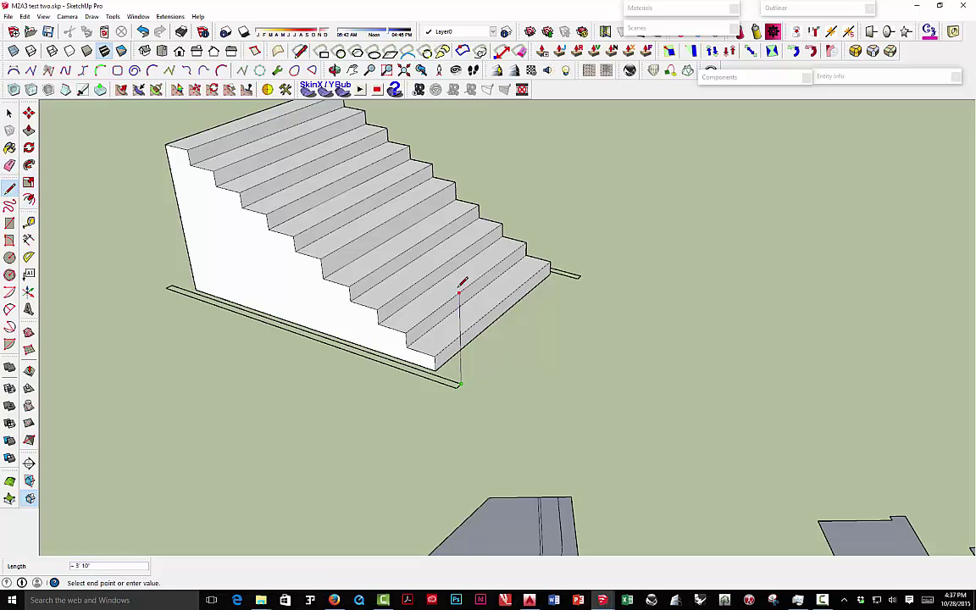
middle_drag(462, 298, 524, 199)
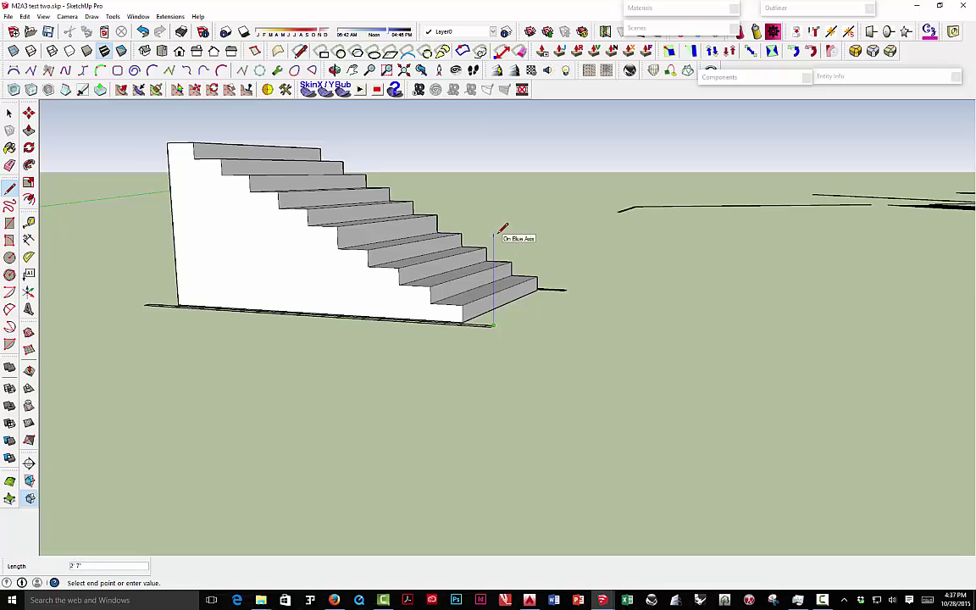
click(494, 236)
key(Escape)
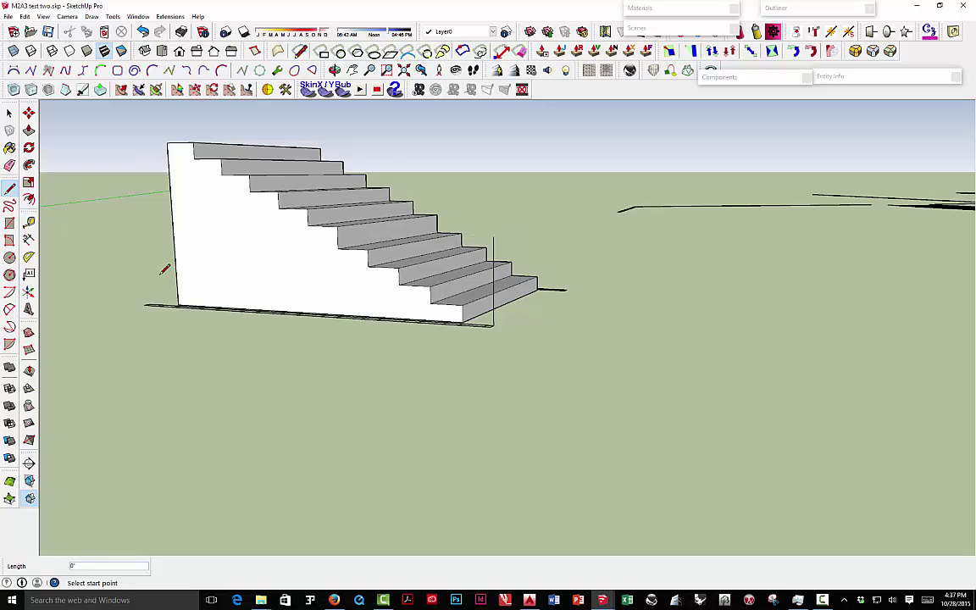
Step: Draw a vertical line up from the stairs' top back corner and connect it with a sloping line to the lower post's top
middle_drag(183, 299, 160, 342)
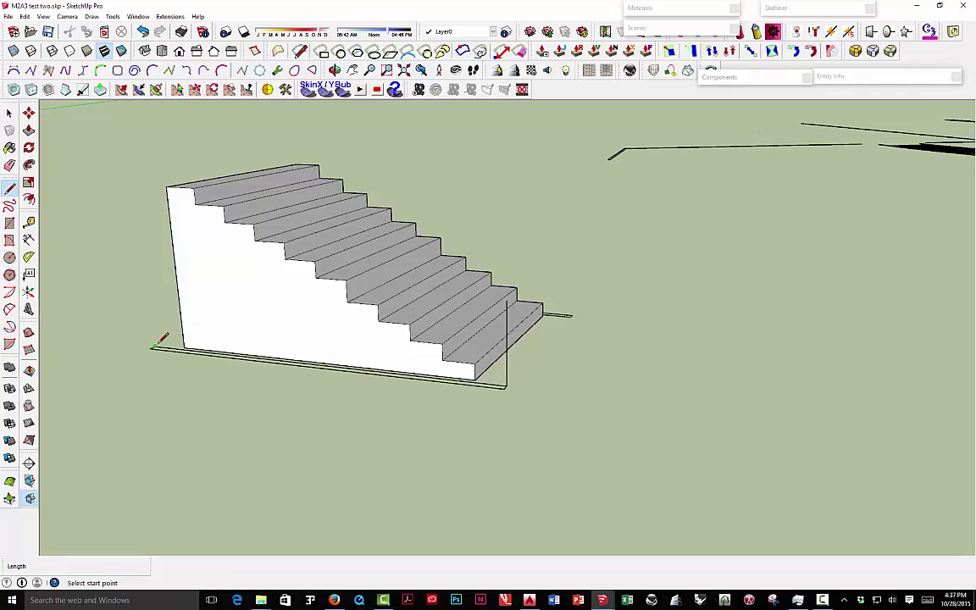
click(168, 183)
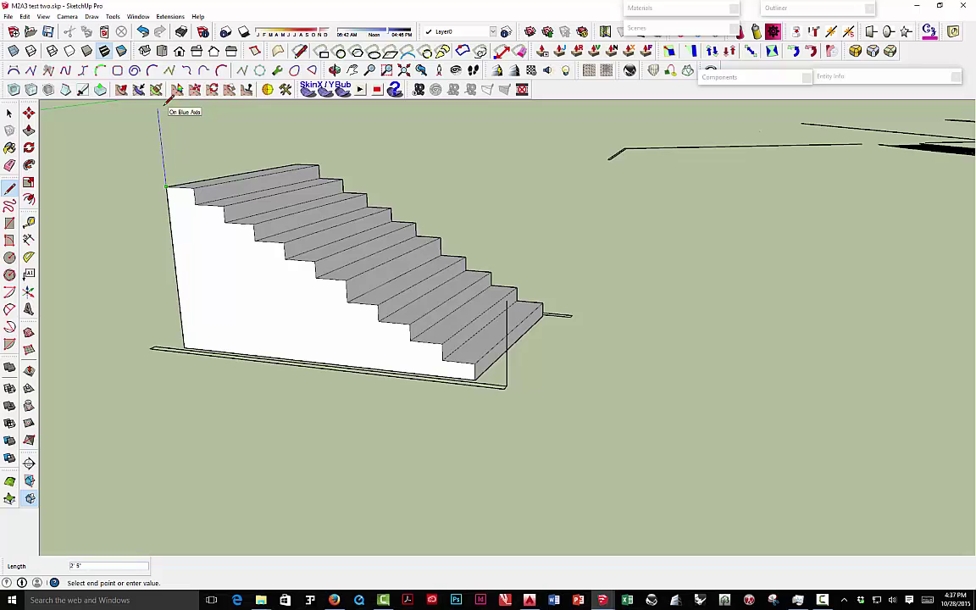
middle_drag(186, 145, 257, 162)
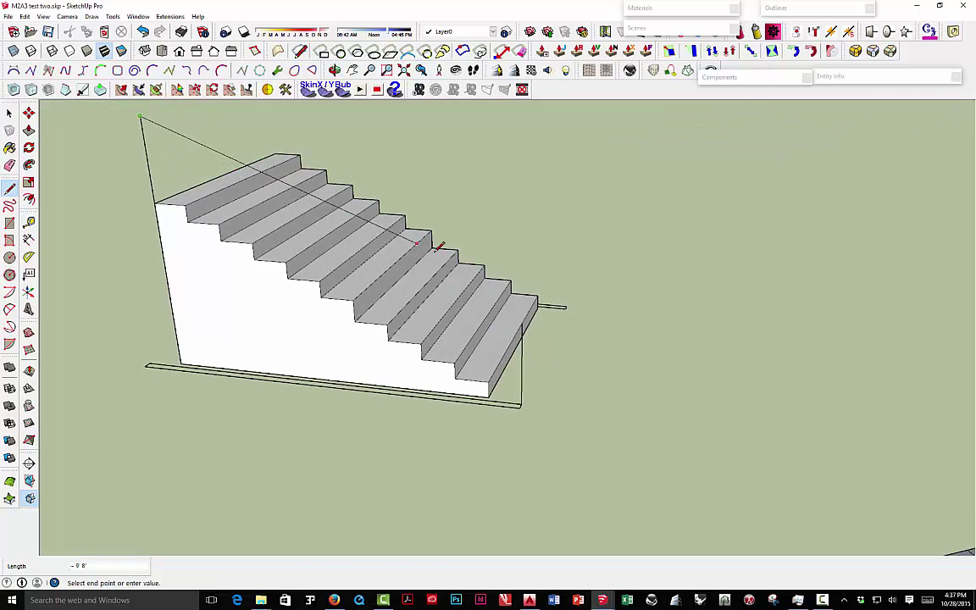
click(523, 322)
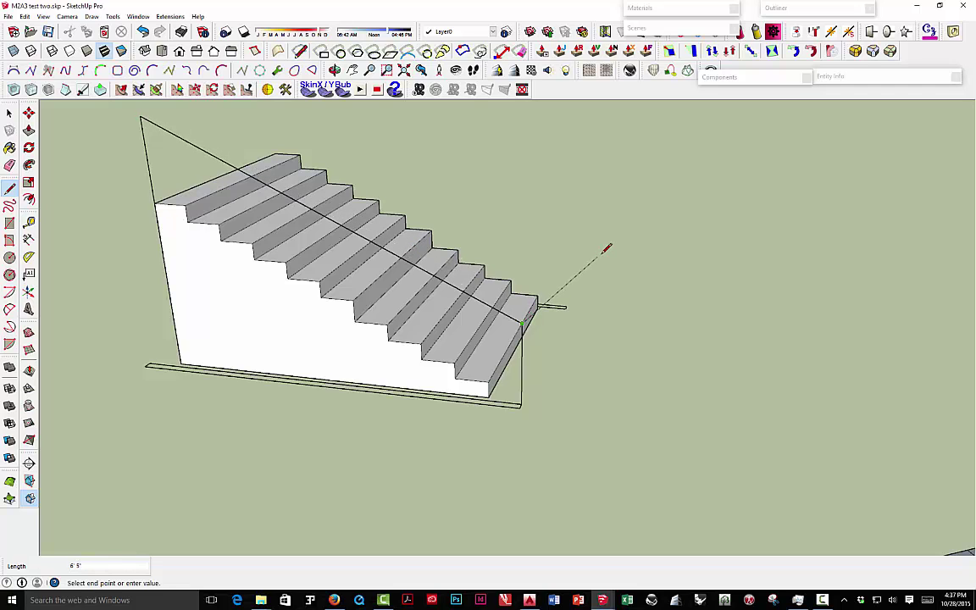
Step: Erase the flat handrail outline on the ground along the near side of the stairs
middle_drag(593, 260, 453, 374)
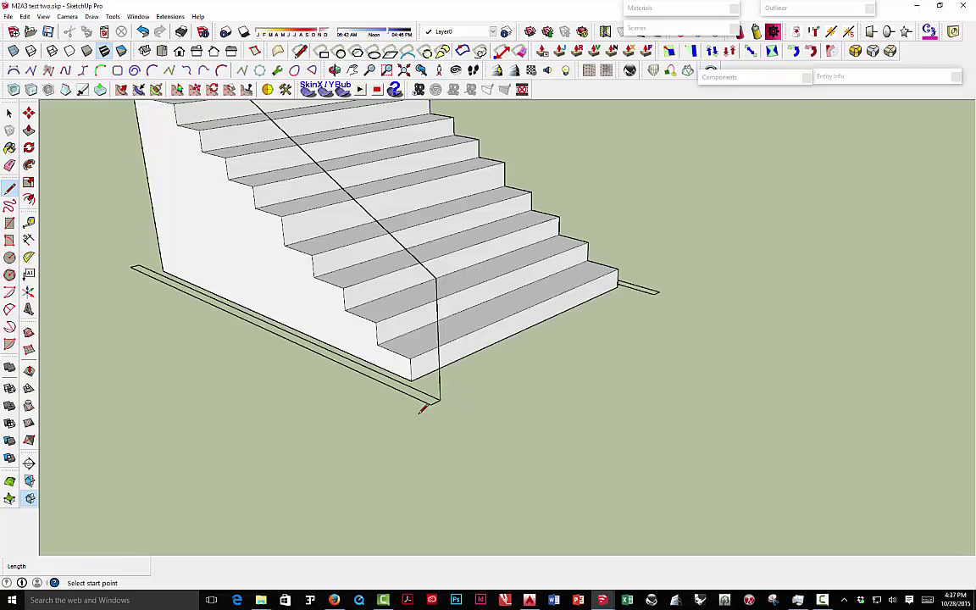
key(e)
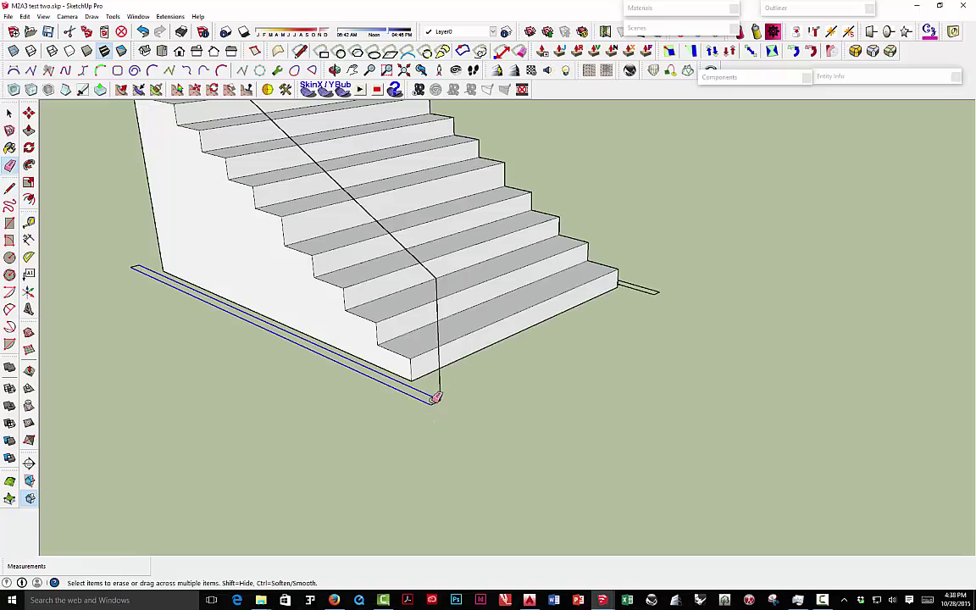
drag(435, 398, 434, 412)
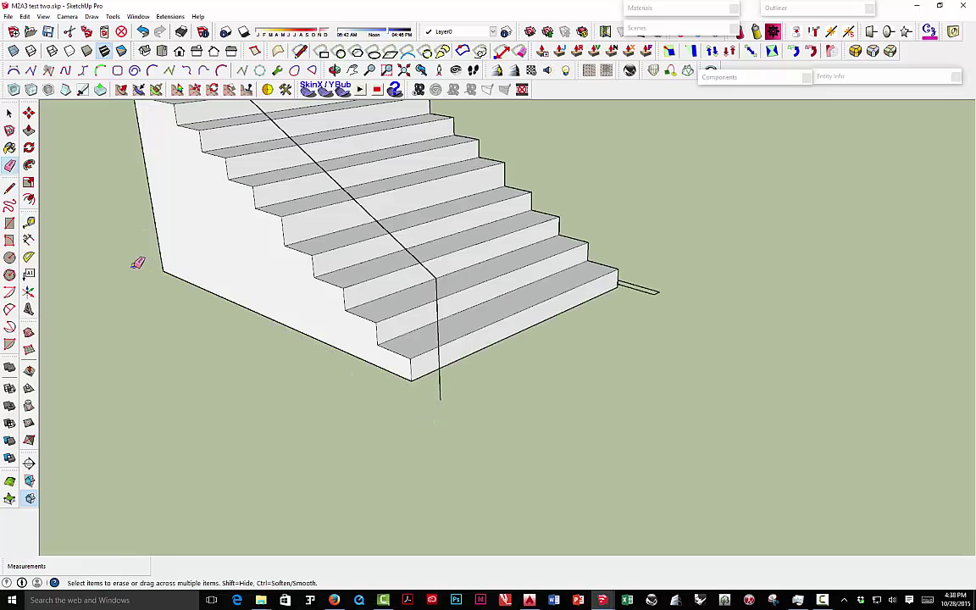
Step: Draw a small circle on the ground, centred on the base of the lower handrail post line
click(10, 258)
scroll(423, 397, up, 3)
scroll(451, 403, down, 2)
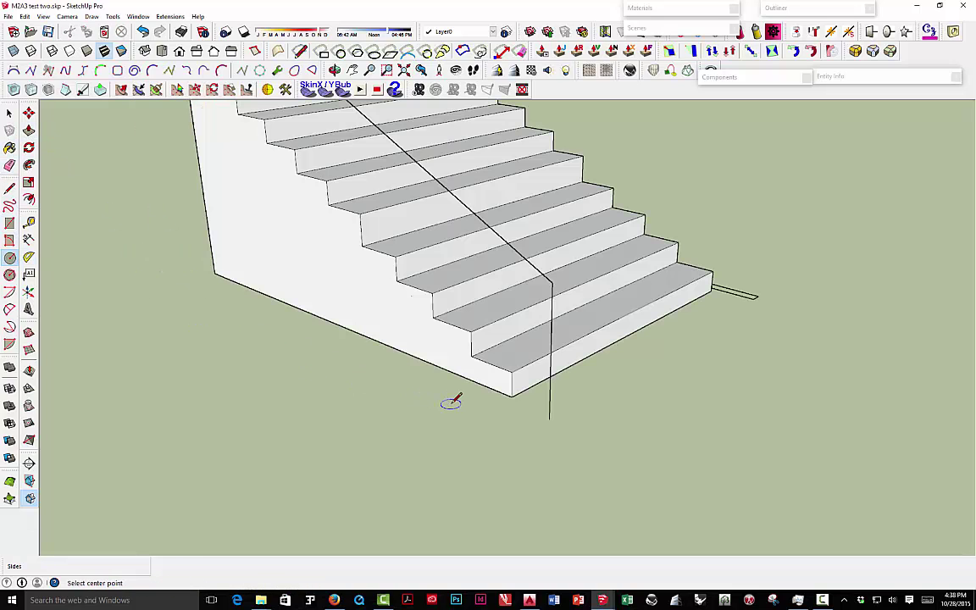
click(549, 418)
click(560, 418)
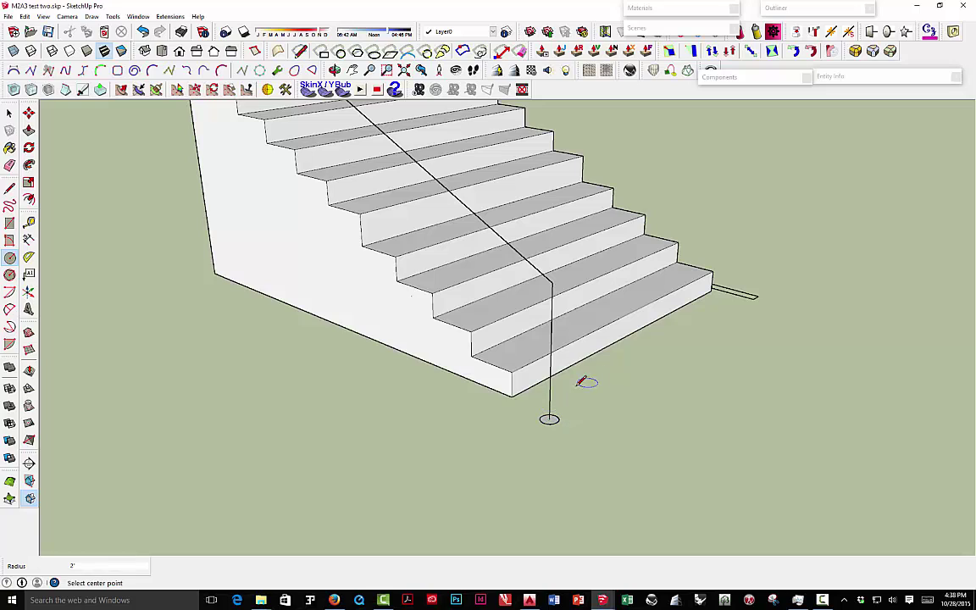
Step: Sweep the circle along the connected post and sloping rail lines with Follow Me to form the round handrail
key(space)
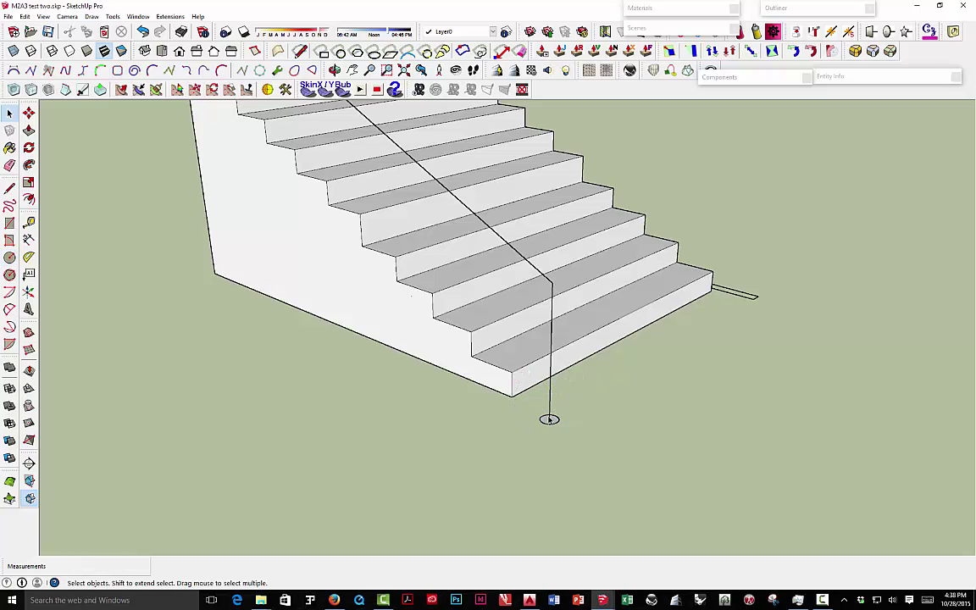
click(548, 419)
click(568, 408)
click(549, 383)
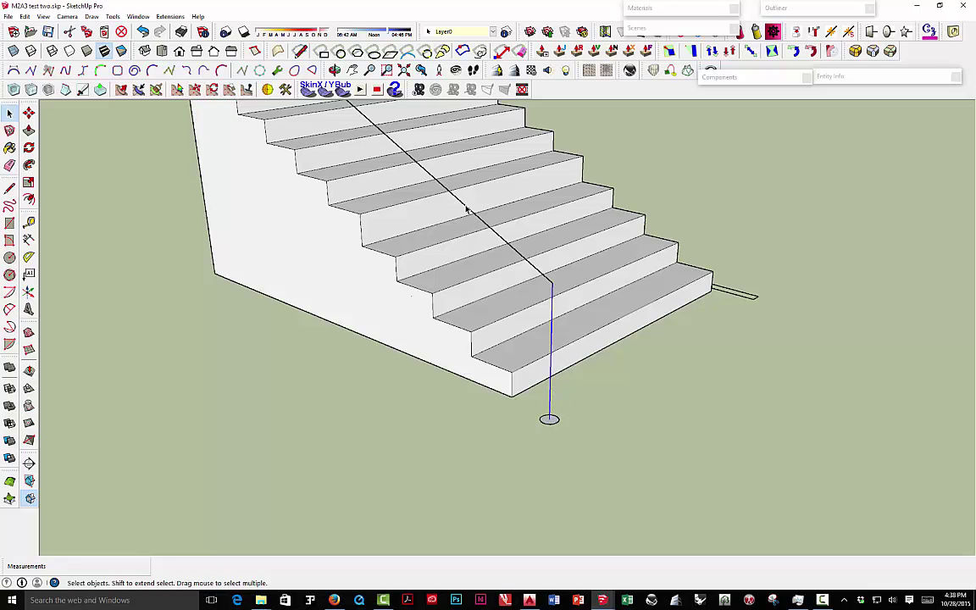
middle_drag(251, 185, 225, 206)
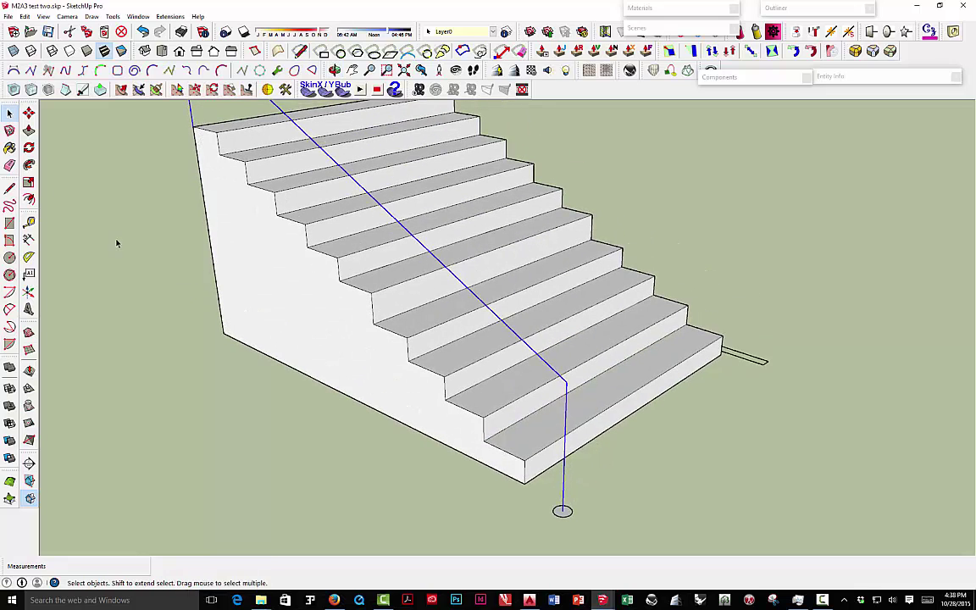
click(29, 165)
click(562, 512)
scroll(555, 504, down, 5)
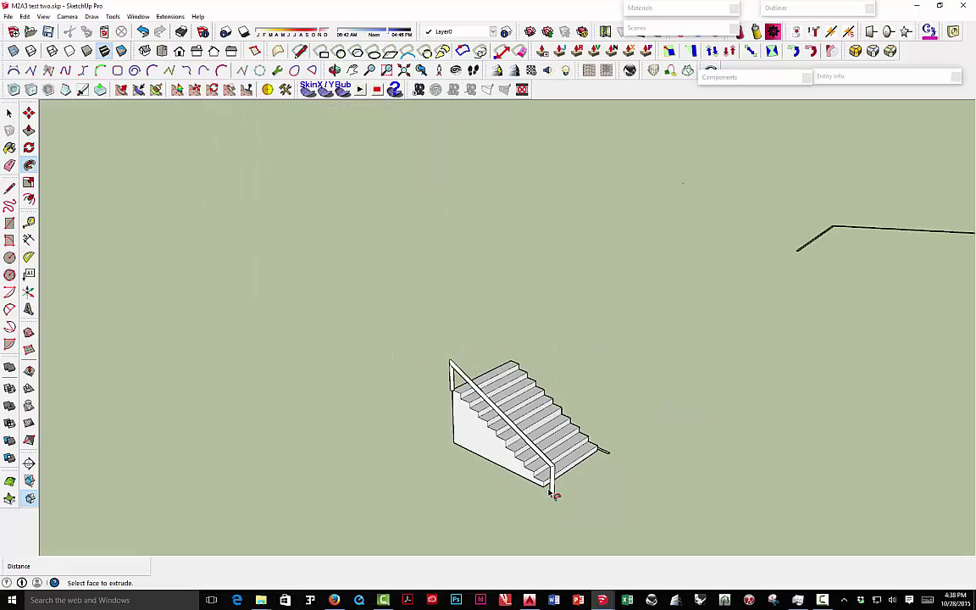
Step: Inspect the handrail and its posts against the stairs from the side and the front
scroll(548, 491, up, 5)
middle_drag(550, 492, 720, 349)
scroll(533, 481, down, 5)
scroll(524, 462, up, 4)
key(p)
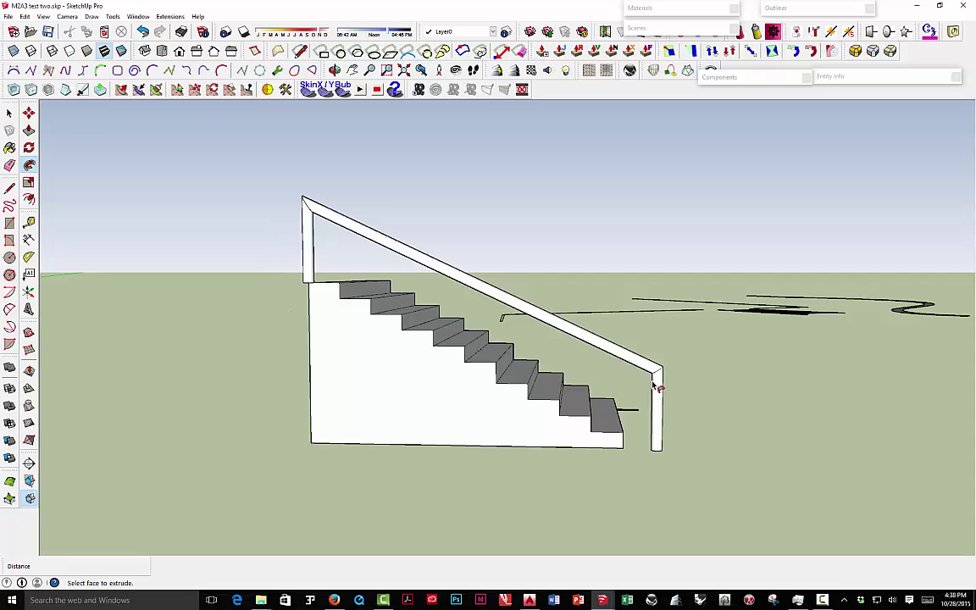
middle_drag(657, 398, 572, 393)
middle_drag(520, 356, 239, 442)
scroll(387, 392, up, 3)
middle_drag(386, 393, 339, 415)
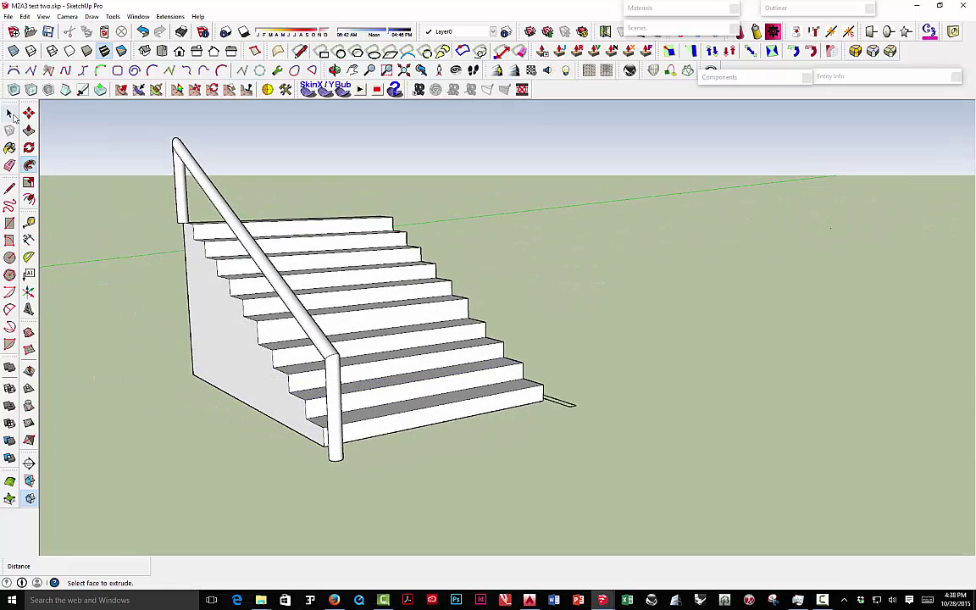
Step: Group the stairs together with their handrail
click(10, 114)
scroll(339, 267, down, 3)
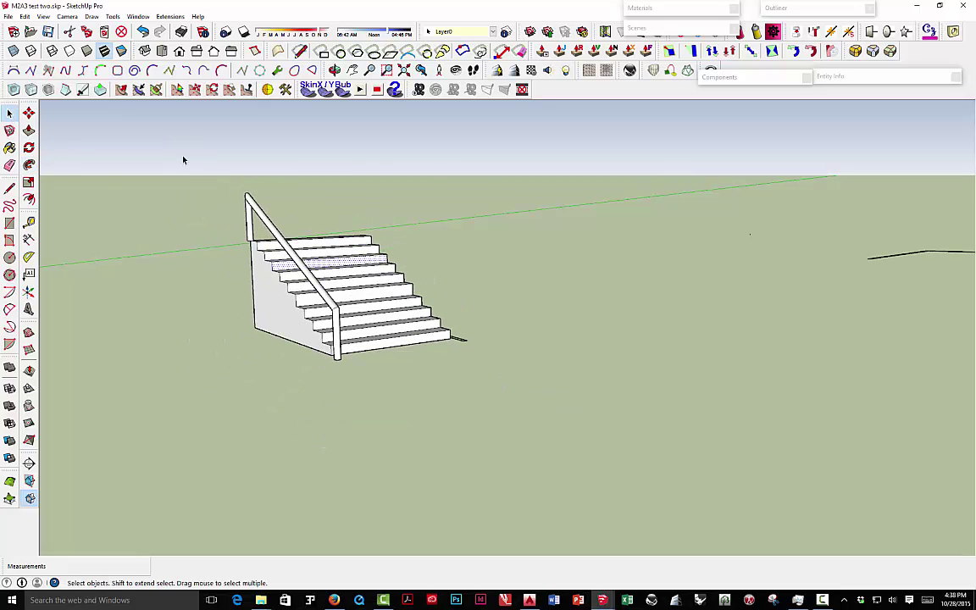
drag(183, 159, 479, 372)
right_click(376, 287)
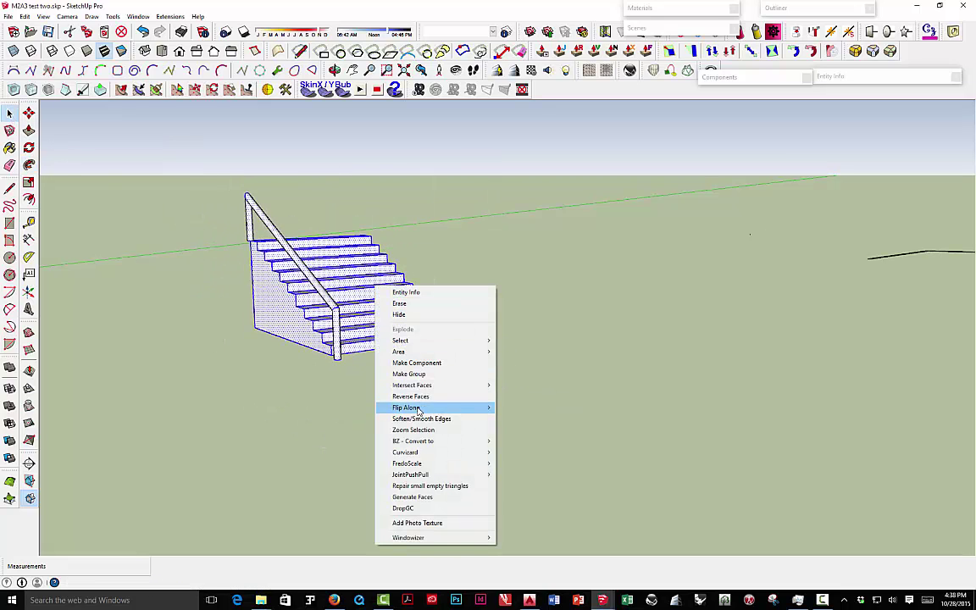
click(409, 374)
mouse_move(408, 374)
middle_down()
mouse_move(383, 370)
mouse_move(391, 364)
middle_up()
Step: Delete the leftover angled straight lines on both sides of the second staircase's linework
scroll(453, 328, down, 3)
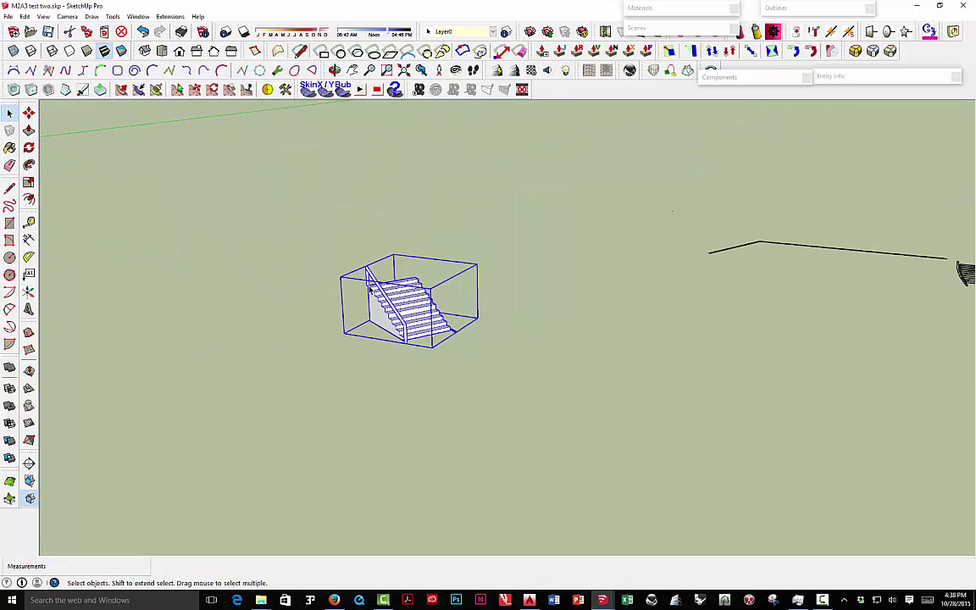
scroll(368, 286, down, 5)
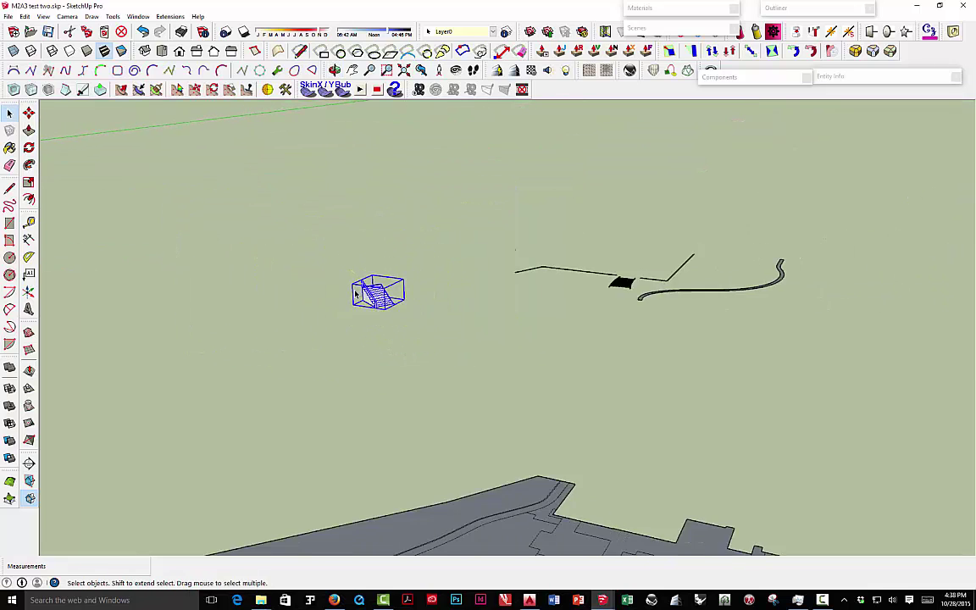
middle_drag(518, 263, 505, 298)
scroll(563, 315, up, 4)
scroll(568, 314, down, 2)
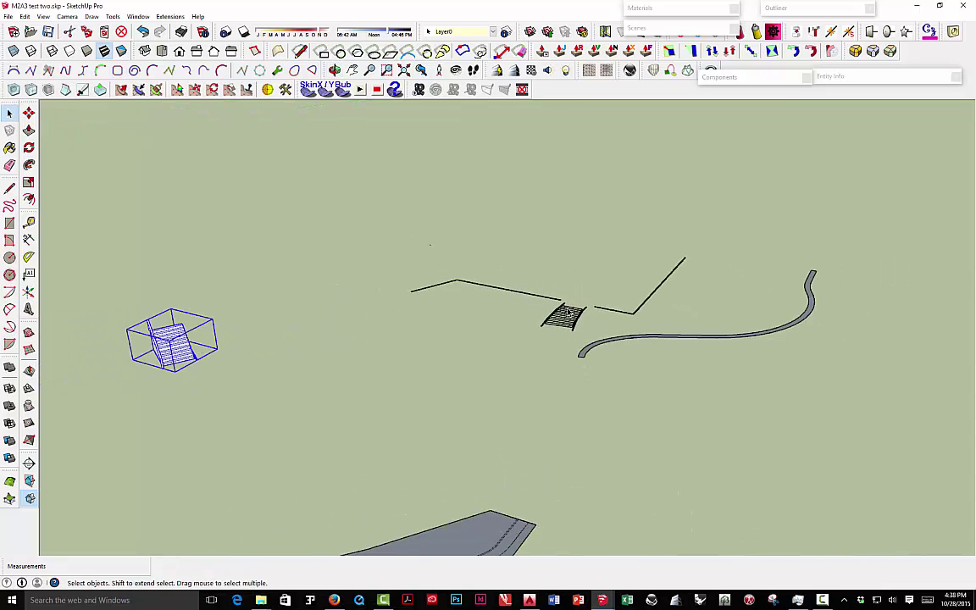
click(441, 258)
click(439, 259)
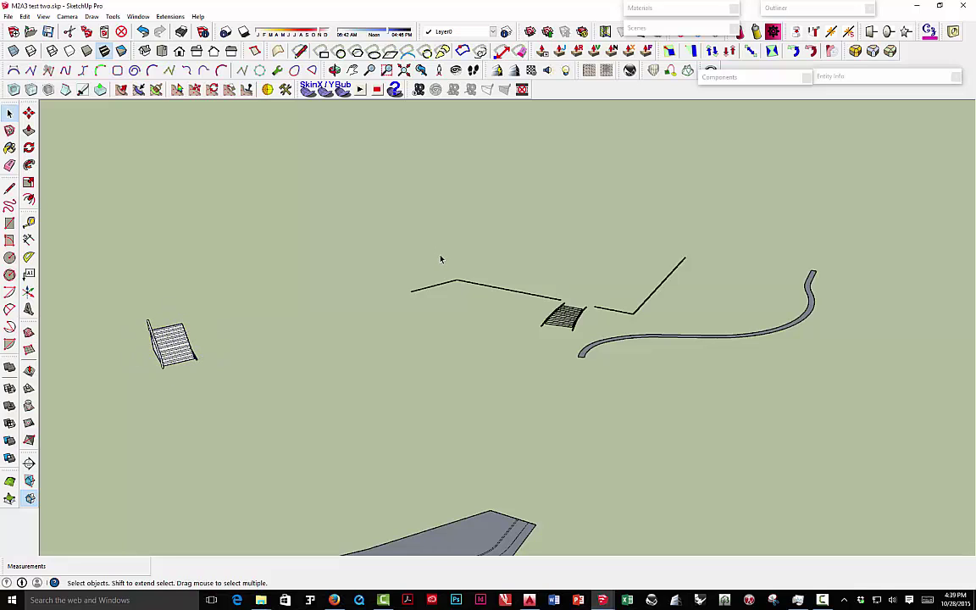
click(553, 299)
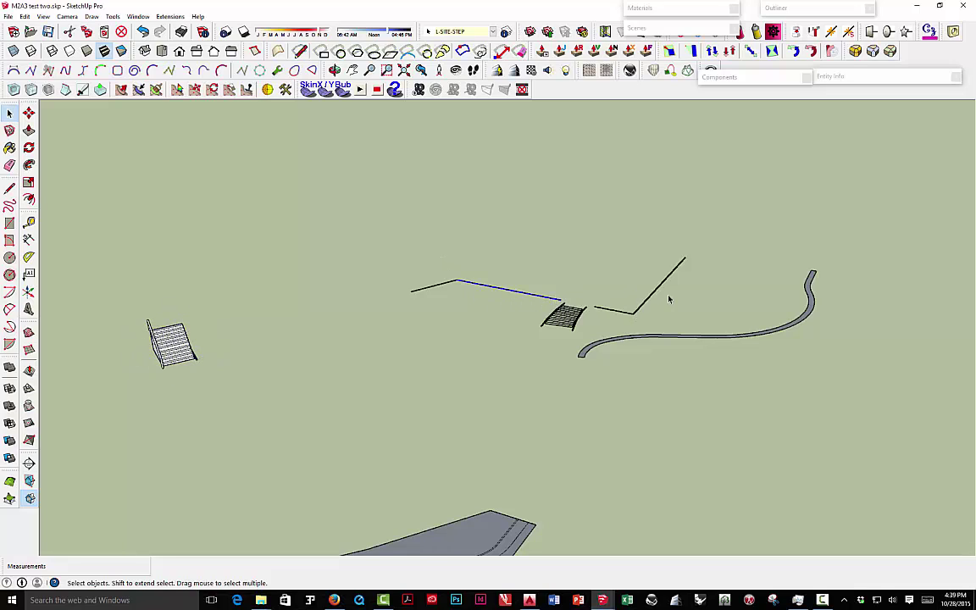
key(Delete)
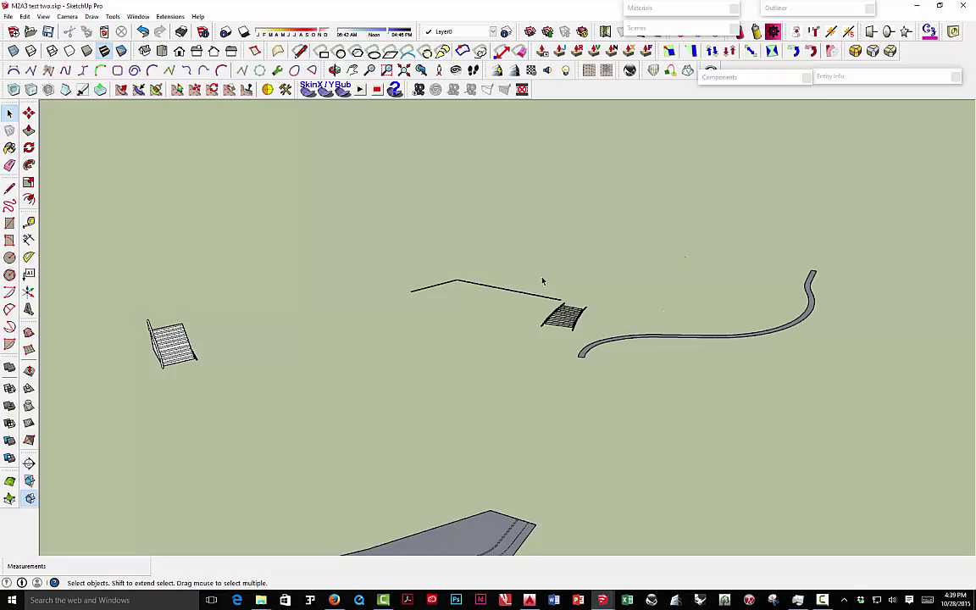
click(432, 285)
key(Delete)
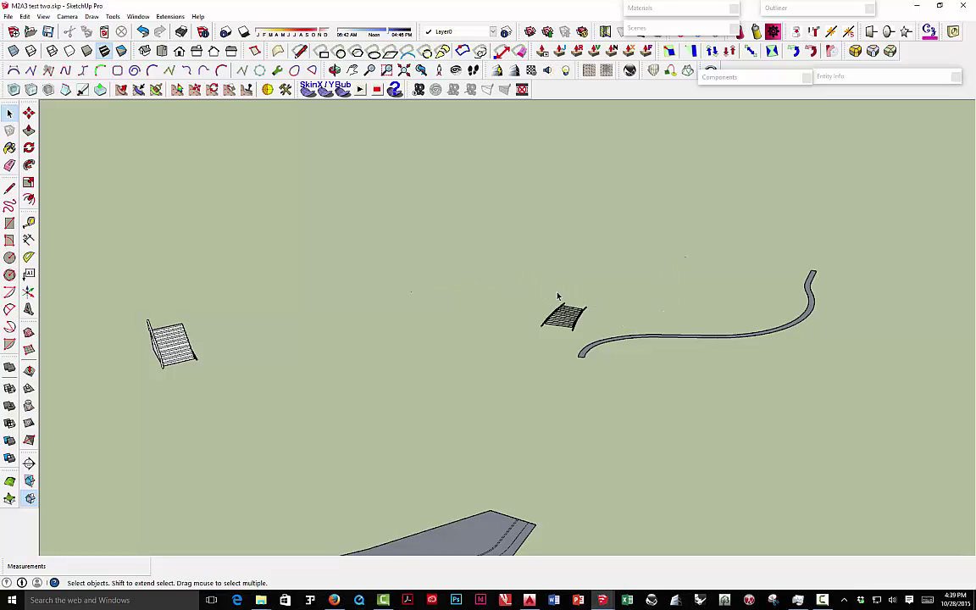
key(Delete)
drag(449, 306, 450, 307)
key(Delete)
Step: Group the second staircase's tread and handrail linework and open the group with all its lines selected
scroll(516, 246, down, 1)
scroll(552, 297, up, 9)
middle_drag(550, 296, 474, 254)
scroll(587, 307, up, 2)
drag(344, 167, 617, 409)
key(ctrl+g)
double_click(450, 282)
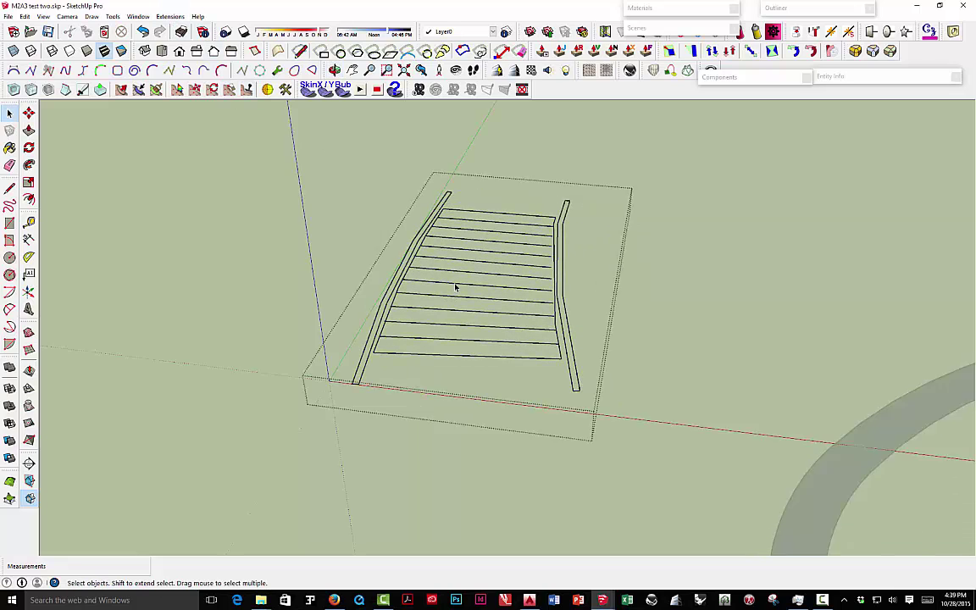
click(367, 233)
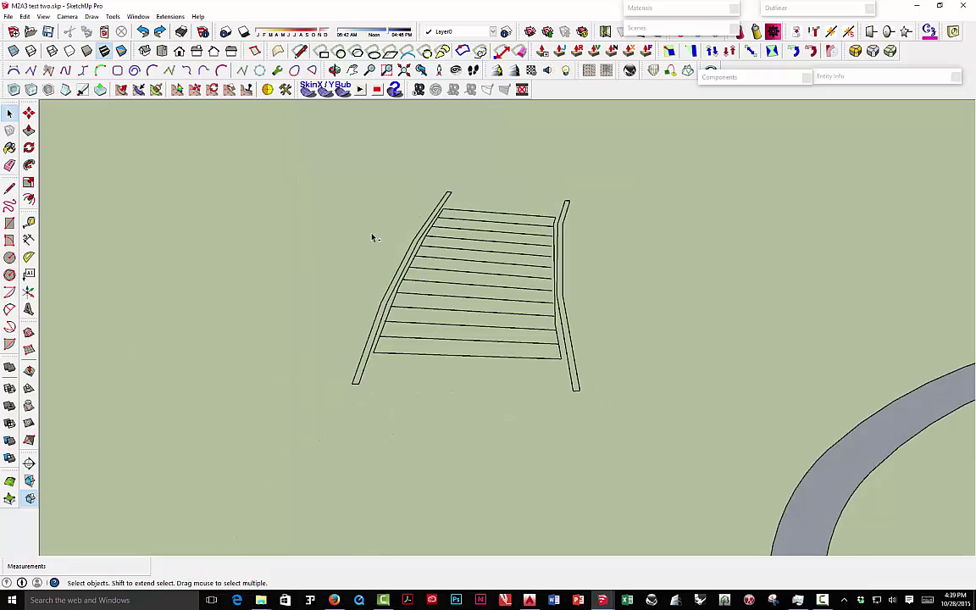
double_click(407, 257)
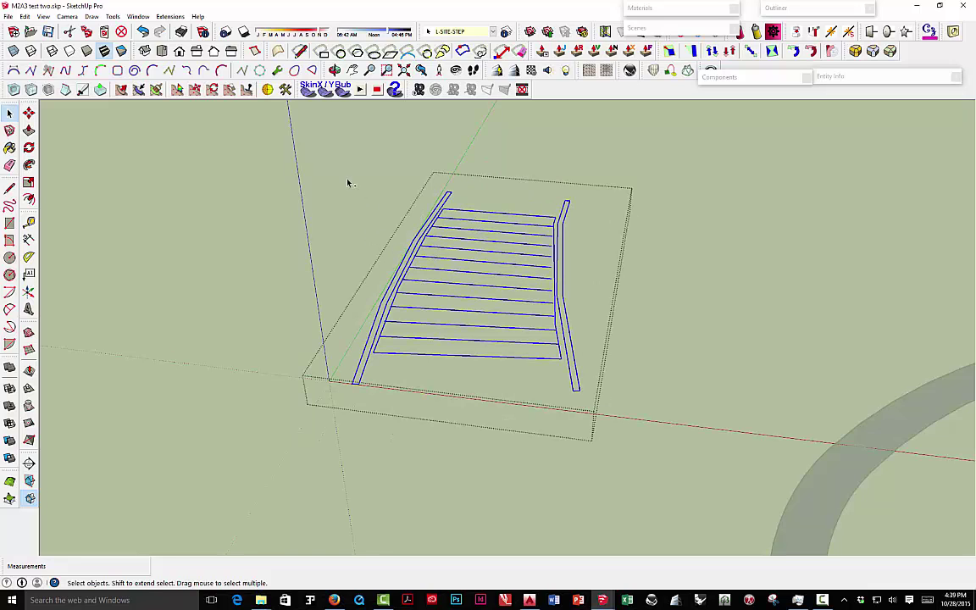
Step: Close the gaps in the second staircase's linework with Extend Close Lines and generate faces for the treads and handrails
click(170, 16)
click(155, 101)
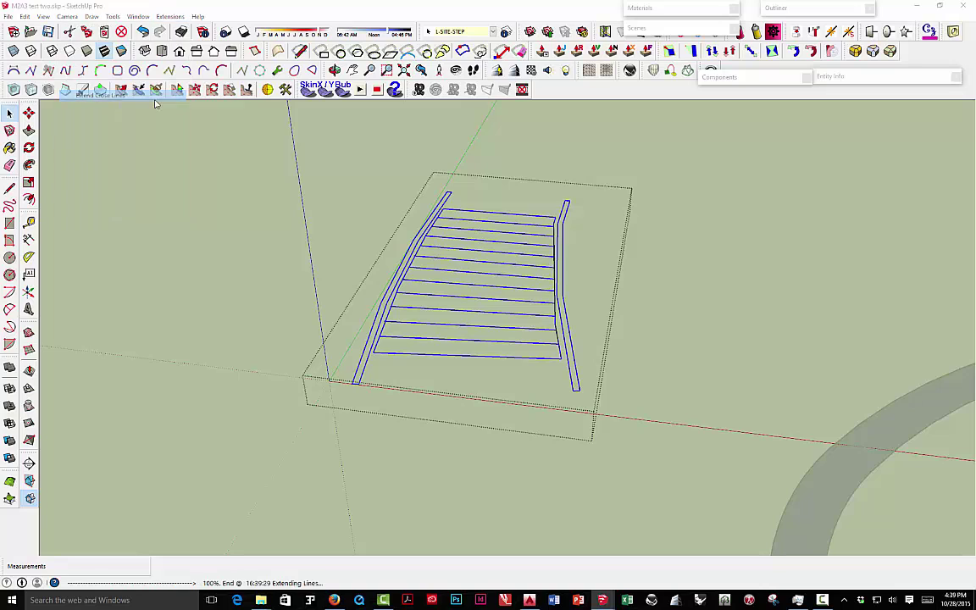
click(527, 324)
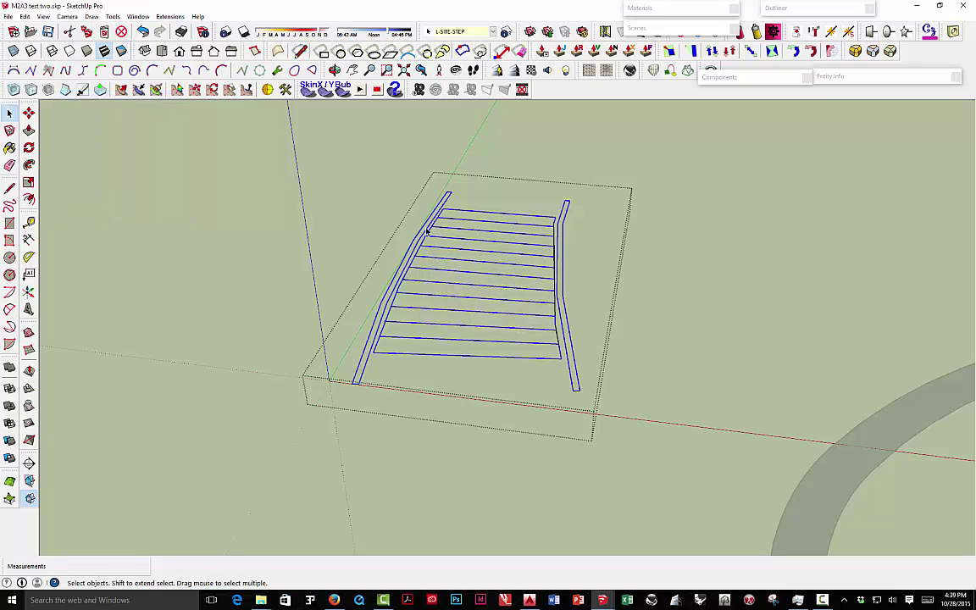
right_click(524, 362)
click(562, 536)
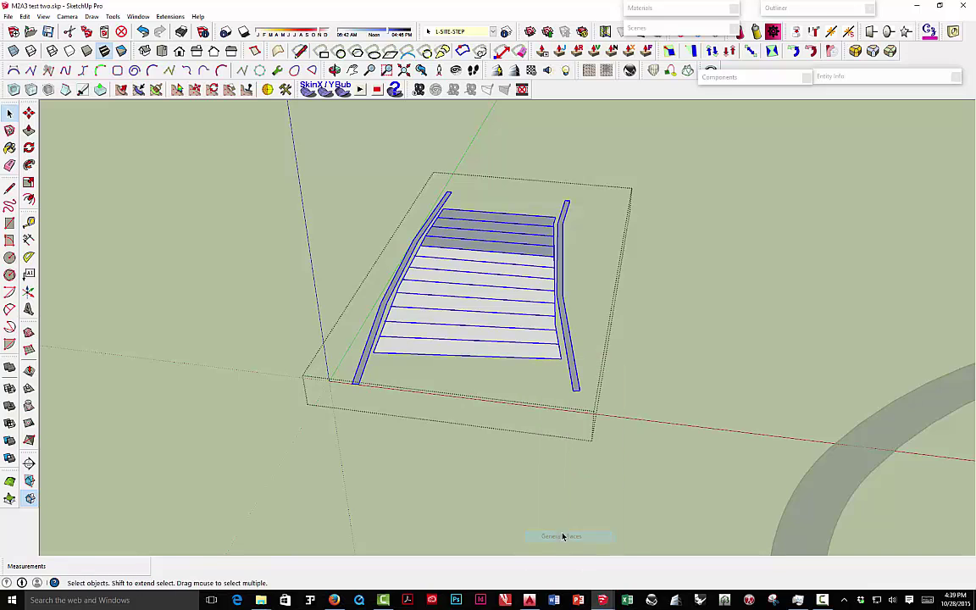
click(497, 306)
Step: Reverse the four back-facing tread faces at the far end of the second staircase and close the group
middle_drag(481, 245, 530, 219)
right_click(531, 214)
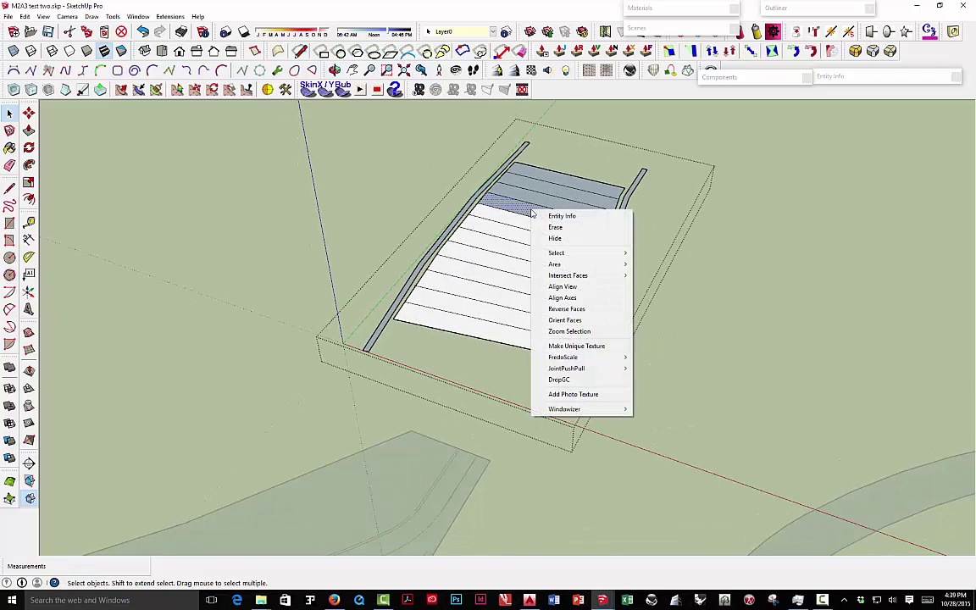
click(577, 309)
right_click(542, 199)
click(583, 309)
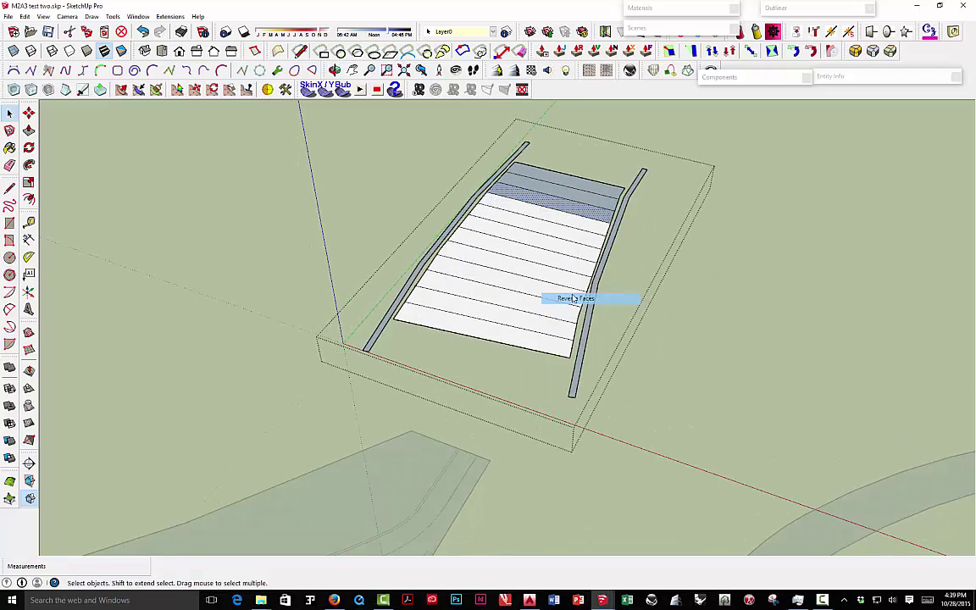
right_click(553, 194)
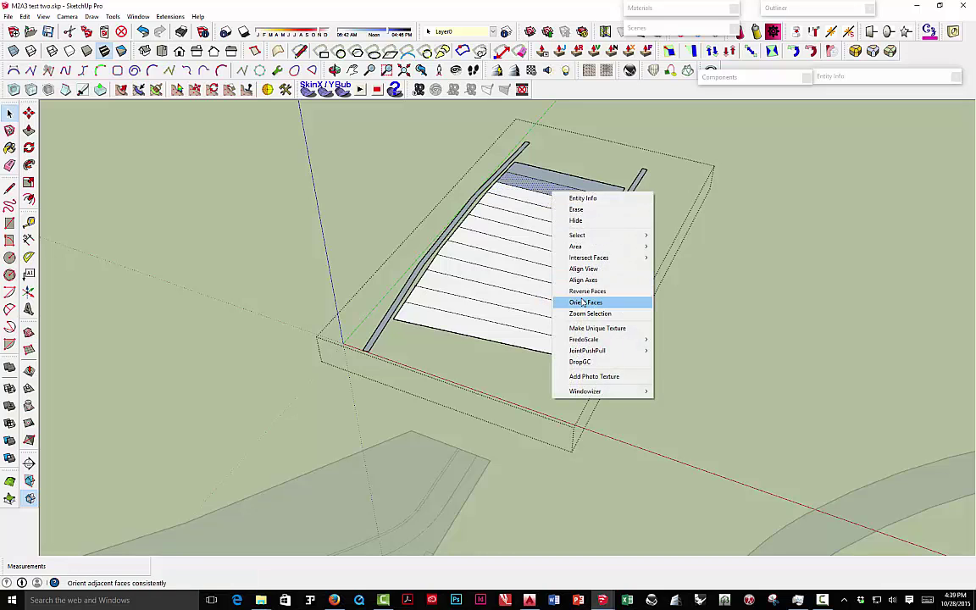
click(586, 290)
right_click(565, 184)
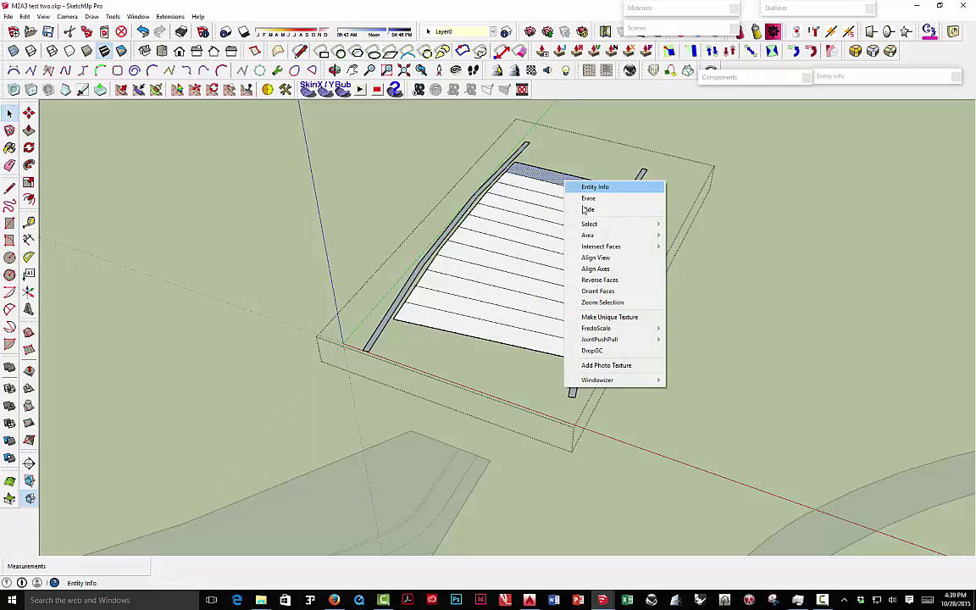
click(584, 279)
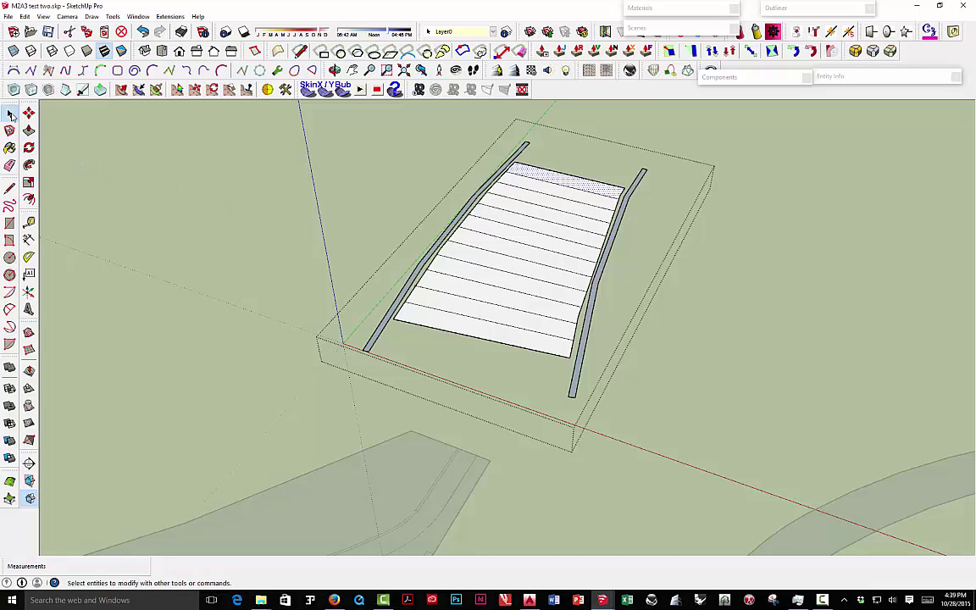
click(11, 115)
scroll(233, 224, down, 10)
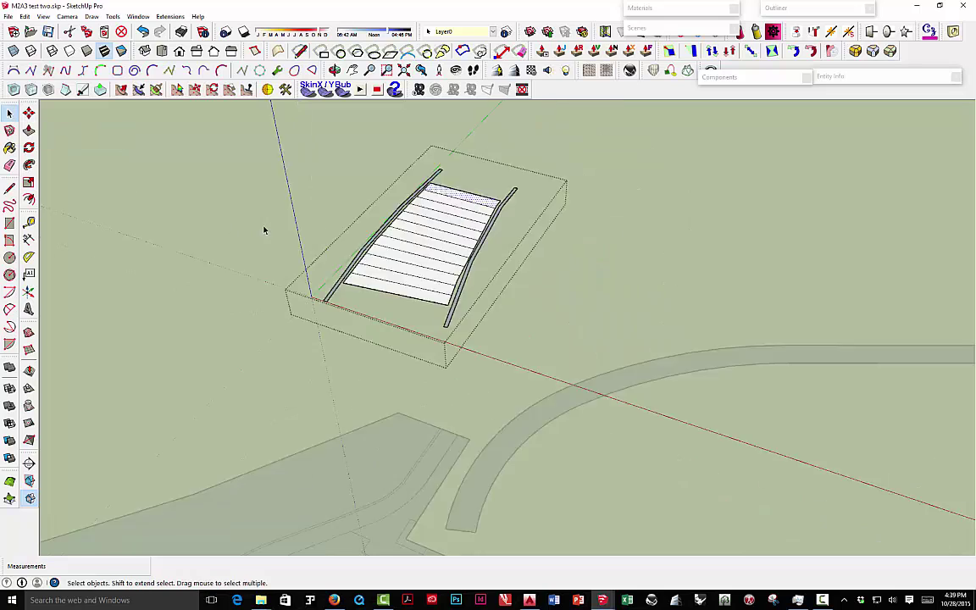
scroll(442, 284, down, 9)
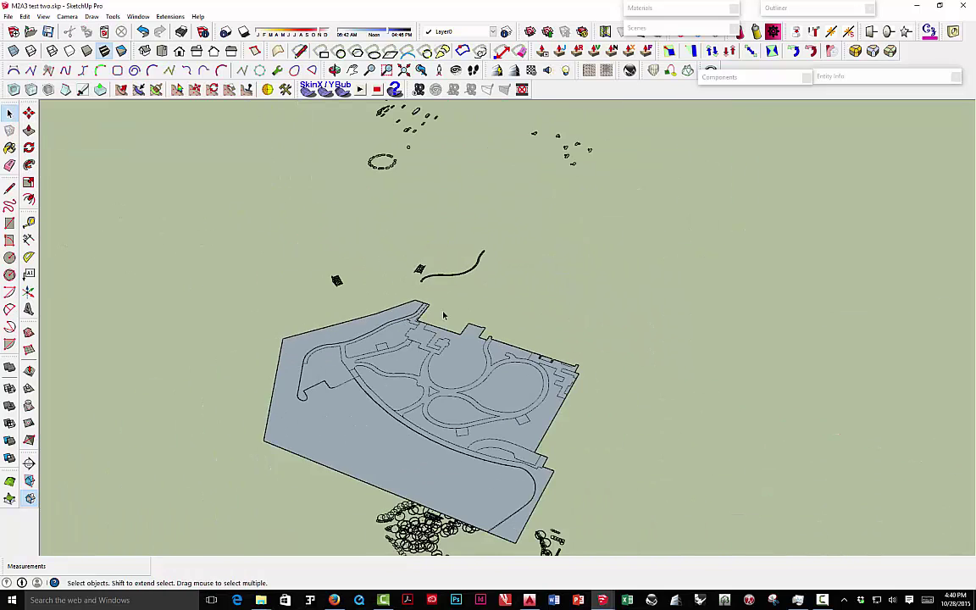
Step: Explode the planting linework component that lies between the flat site plan and the terrain model
shift+middle_drag(429, 350, 388, 280)
click(420, 309)
right_click(421, 306)
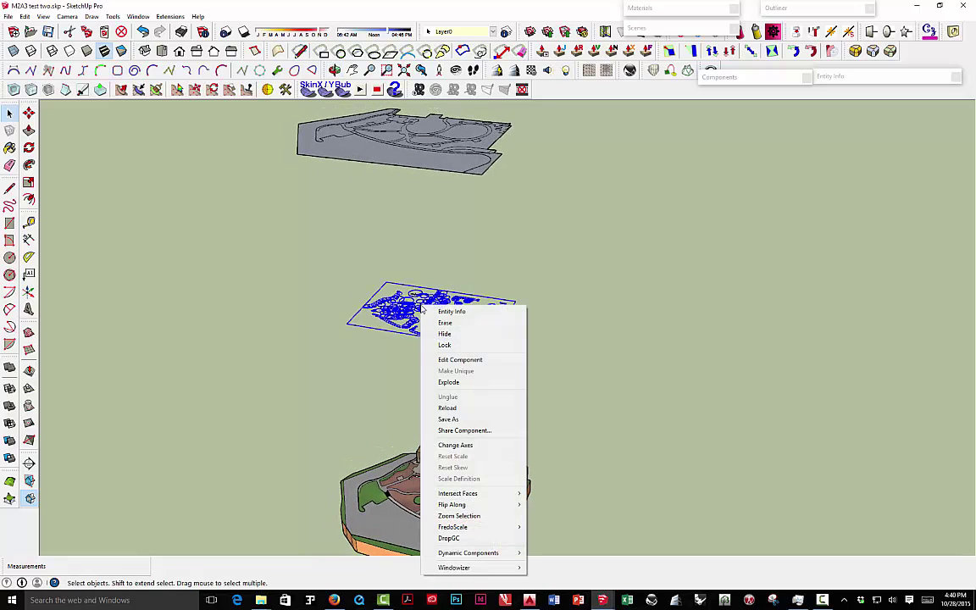
click(454, 384)
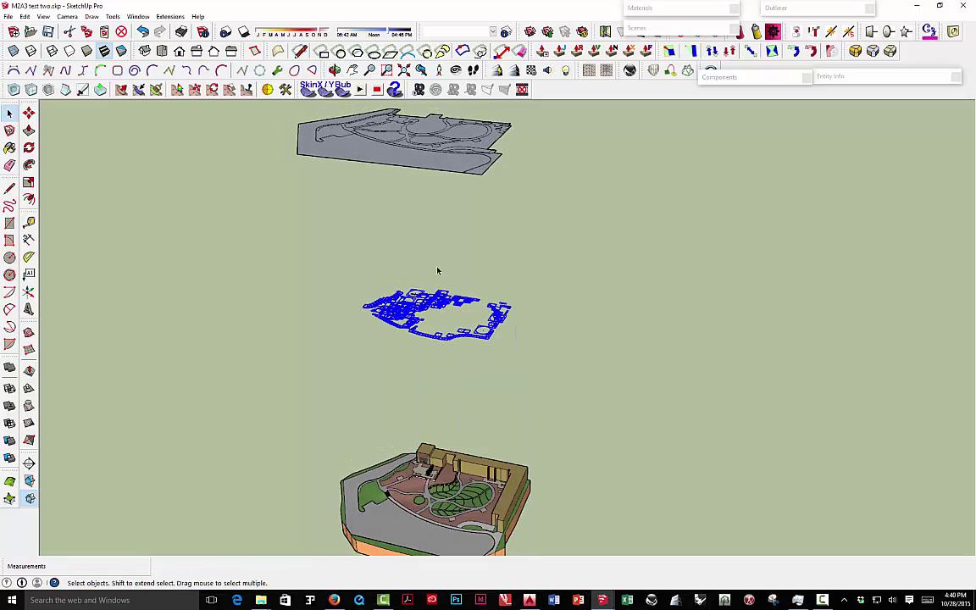
click(438, 270)
scroll(410, 312, up, 3)
scroll(415, 301, up, 3)
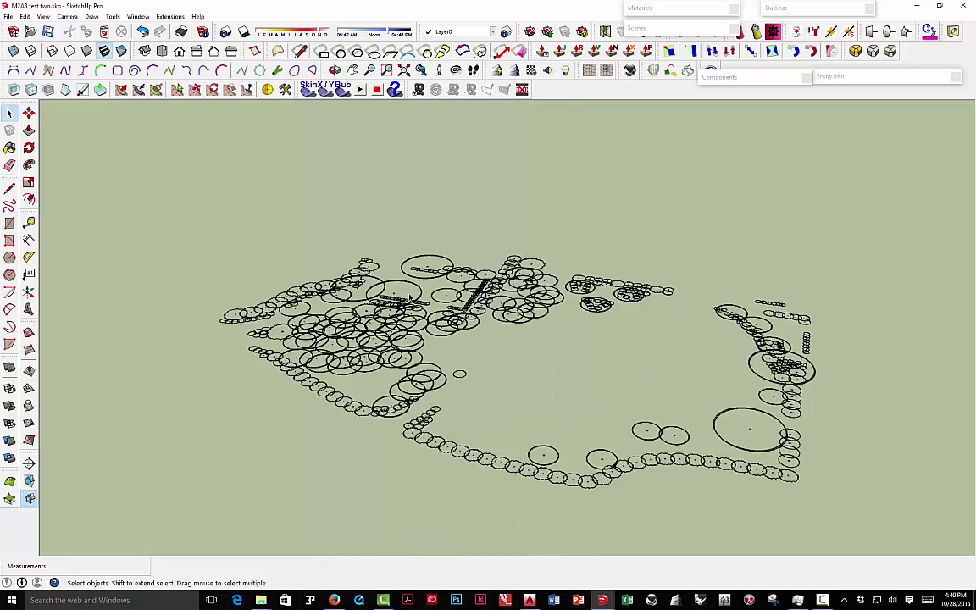
Step: Start a Reload of the large tree-circle component beside the row of small plants, in the back part of the planting linework
mouse_move(414, 339)
middle_down()
mouse_move(414, 354)
mouse_move(416, 345)
middle_up()
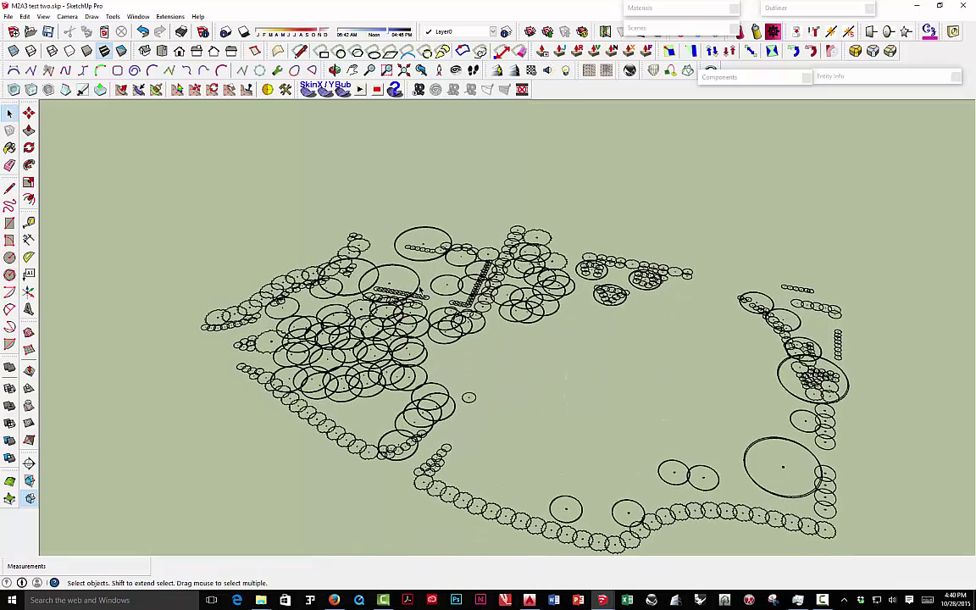
right_click(421, 289)
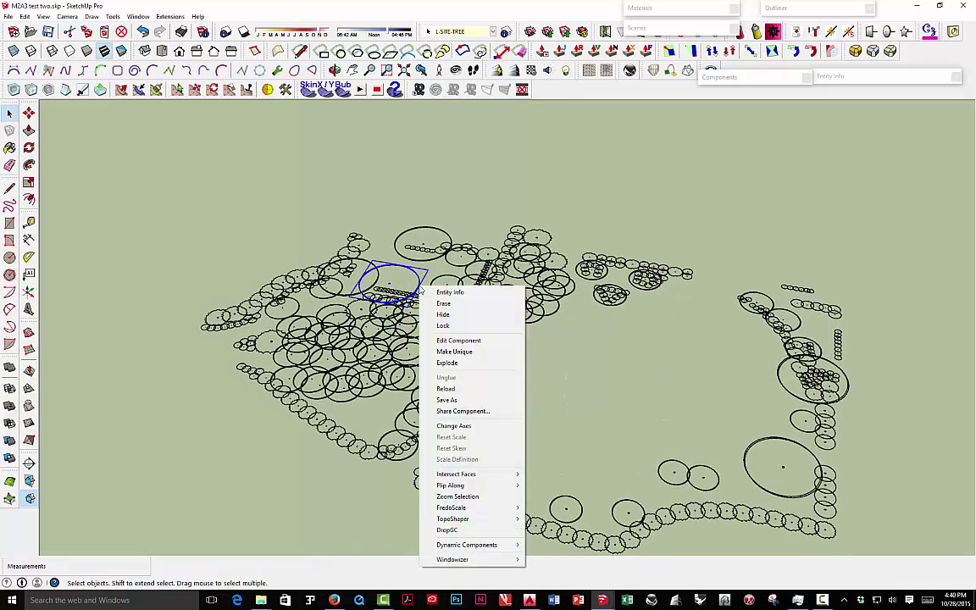
click(458, 388)
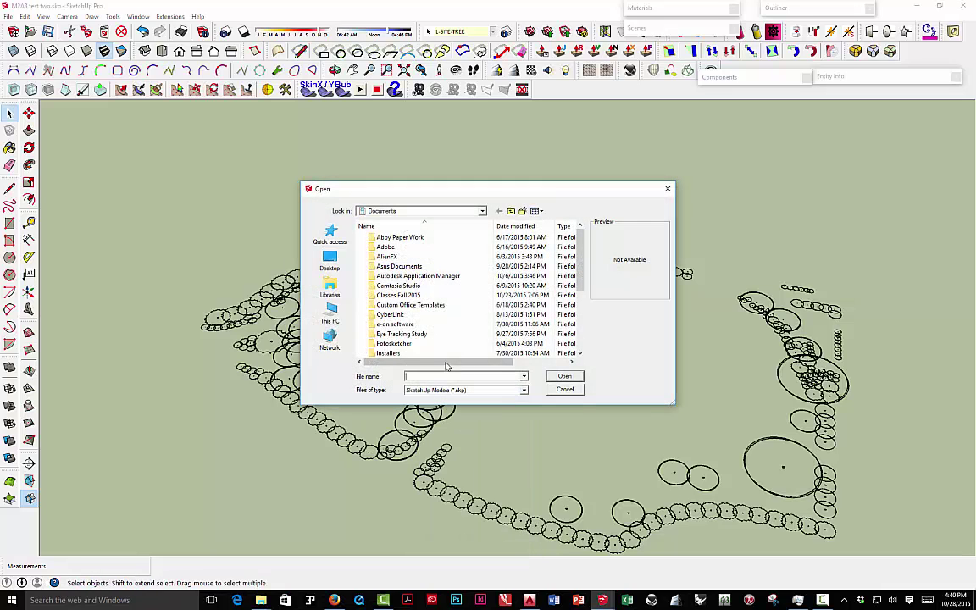
Step: Browse through Asus Documents and Sketchup Downloads to the Plants folder for the replacement model
double_click(395, 267)
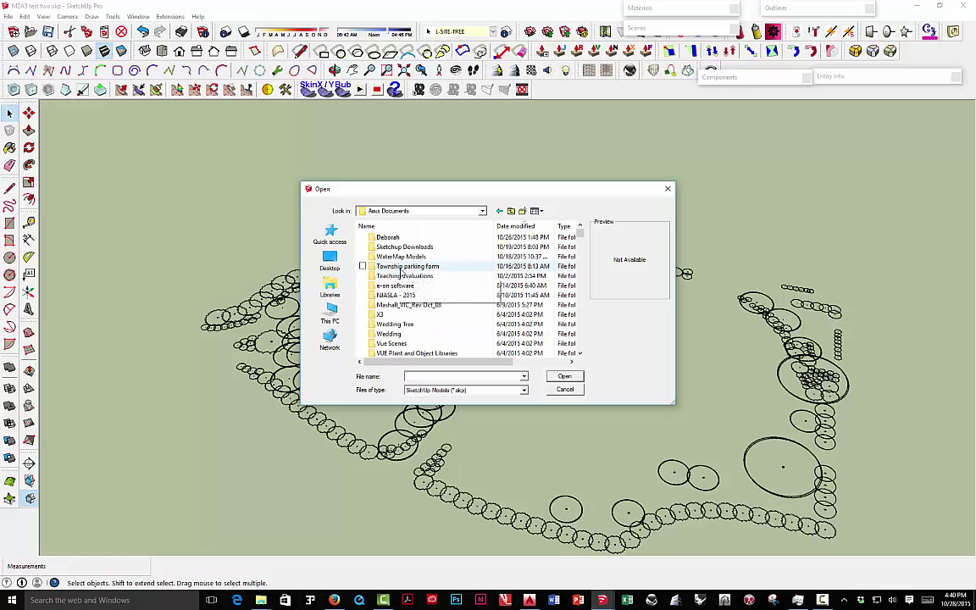
scroll(428, 277, down, 15)
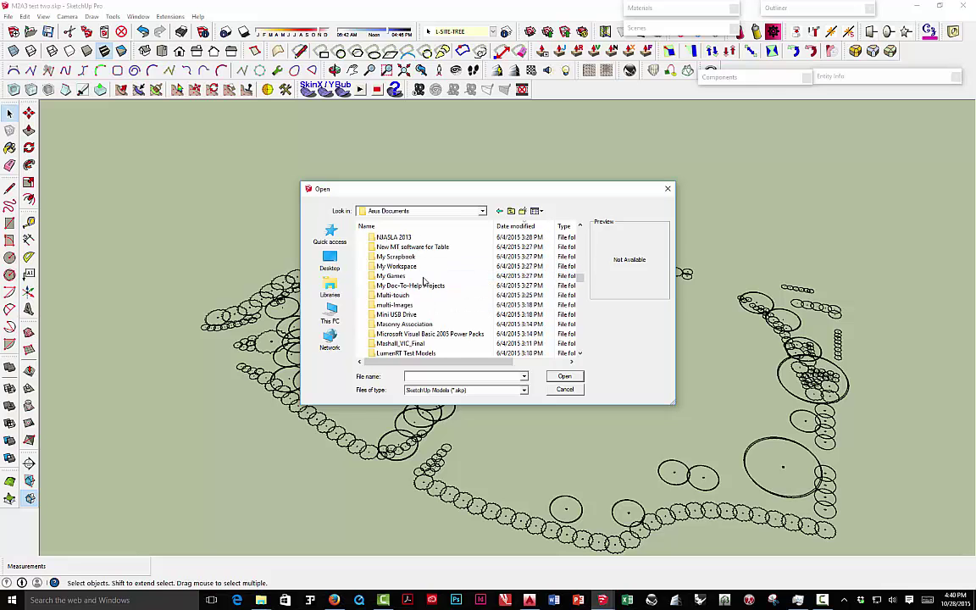
scroll(423, 277, up, 10)
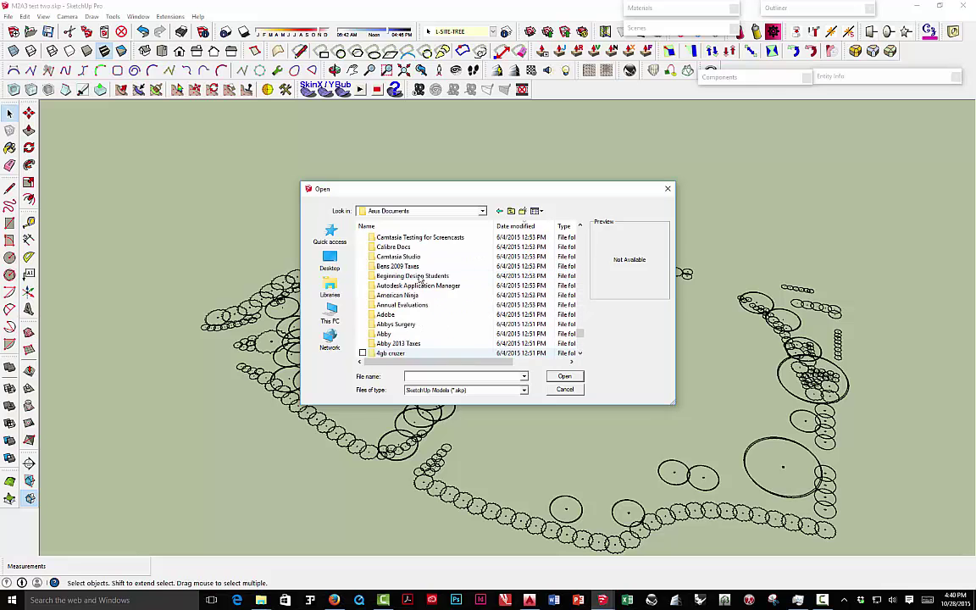
scroll(416, 276, up, 5)
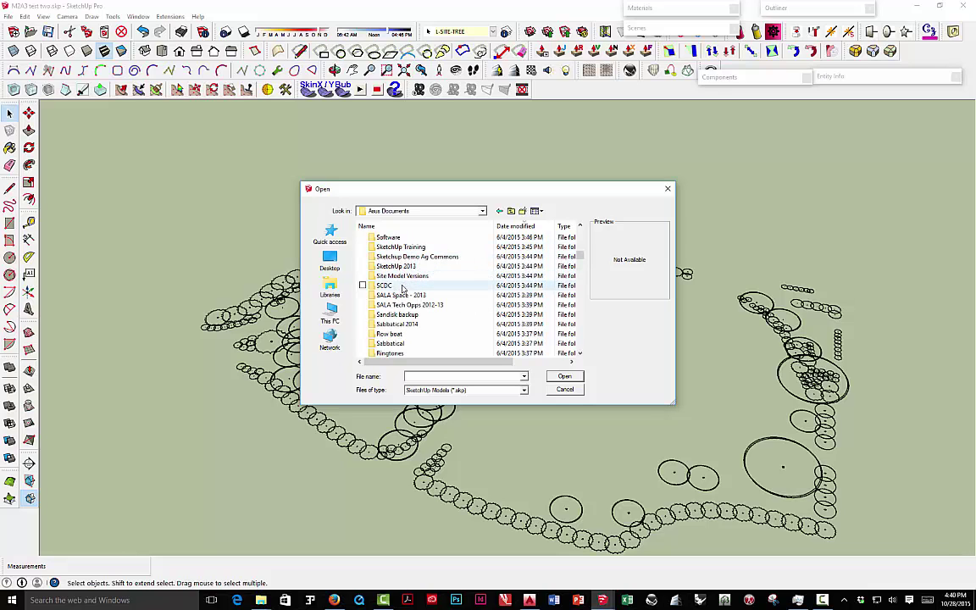
scroll(412, 290, up, 2)
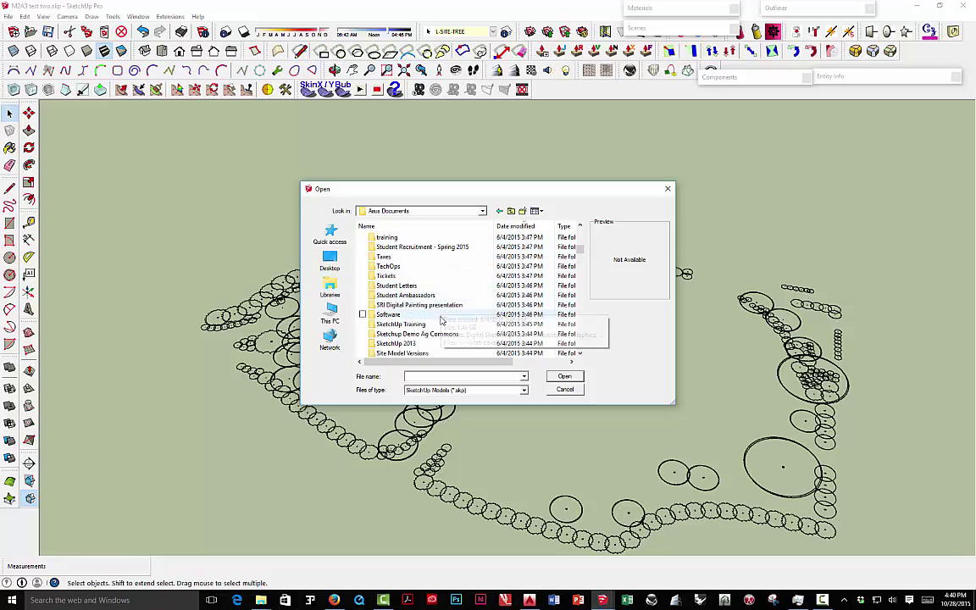
scroll(425, 339, down, 3)
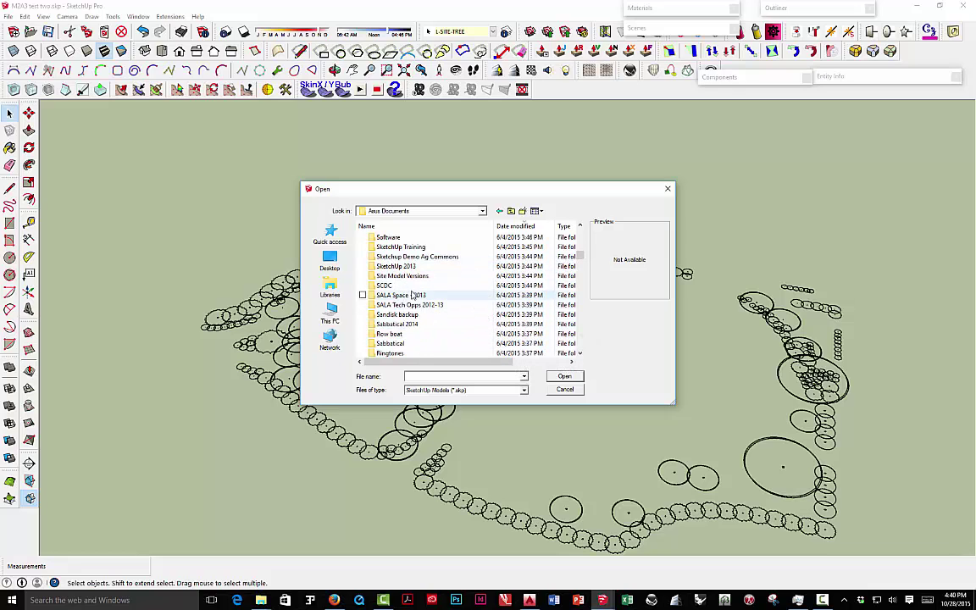
click(405, 247)
scroll(405, 253, up, 3)
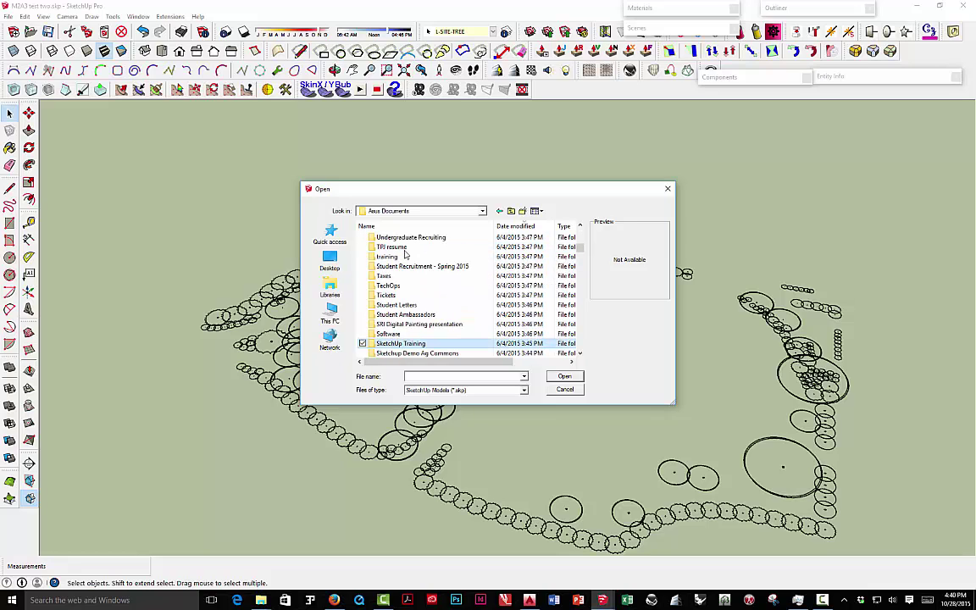
scroll(405, 253, up, 5)
click(406, 248)
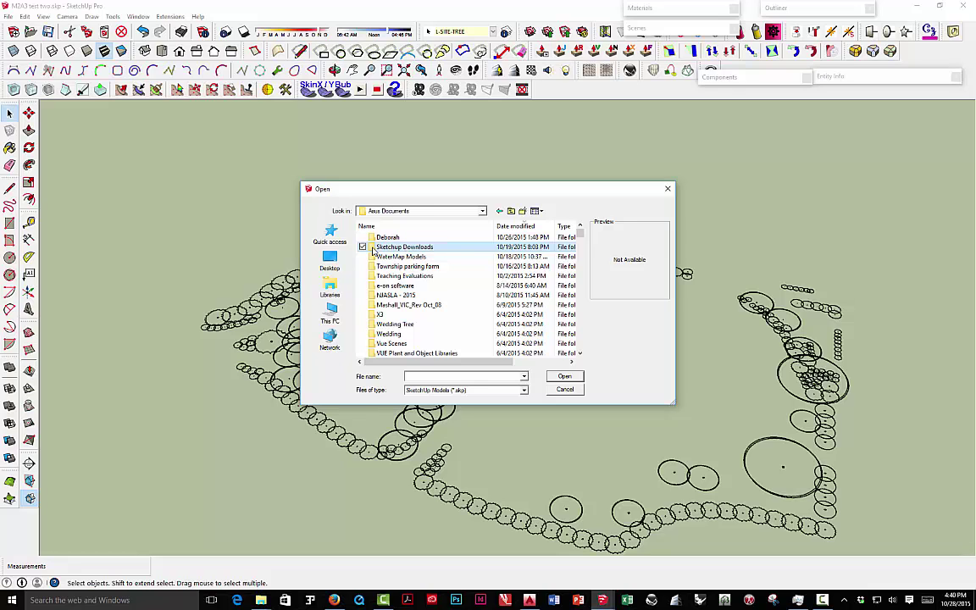
double_click(373, 247)
double_click(392, 324)
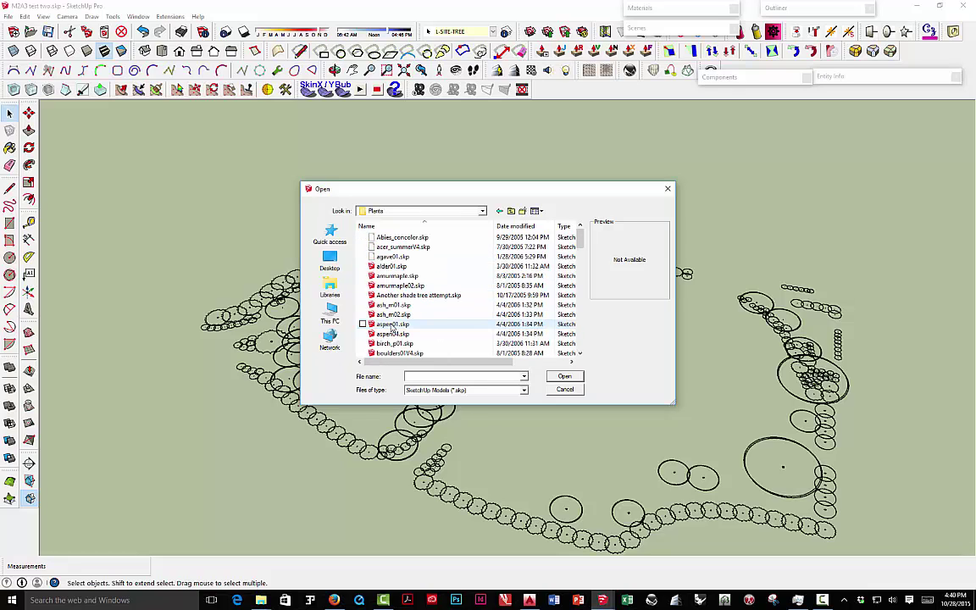
Step: Preview shade and deciduous tree models in the Plants folder, including Another shade tree attempt, acer_summerV4 and NPR_decid04
click(390, 315)
click(387, 297)
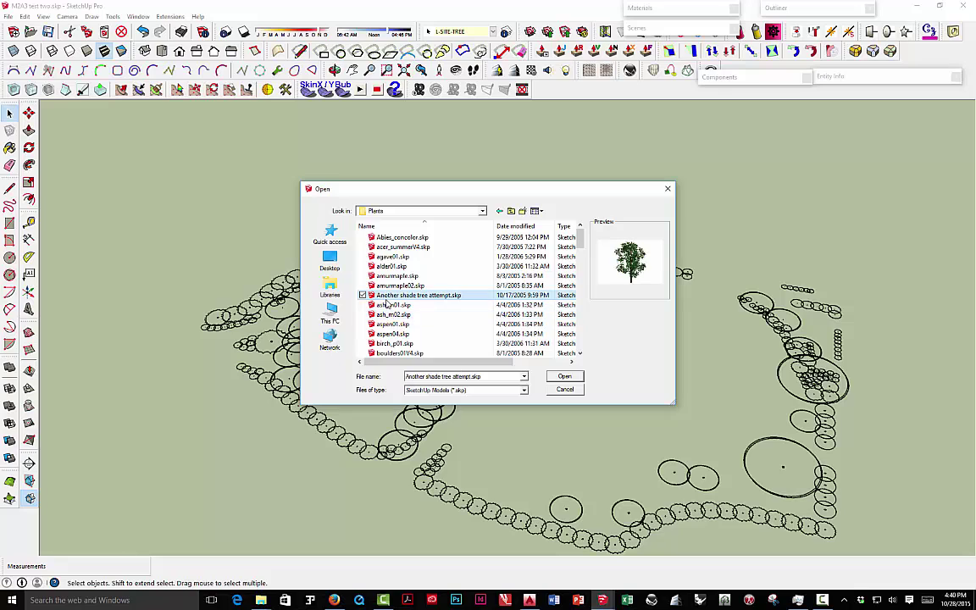
click(389, 286)
click(394, 249)
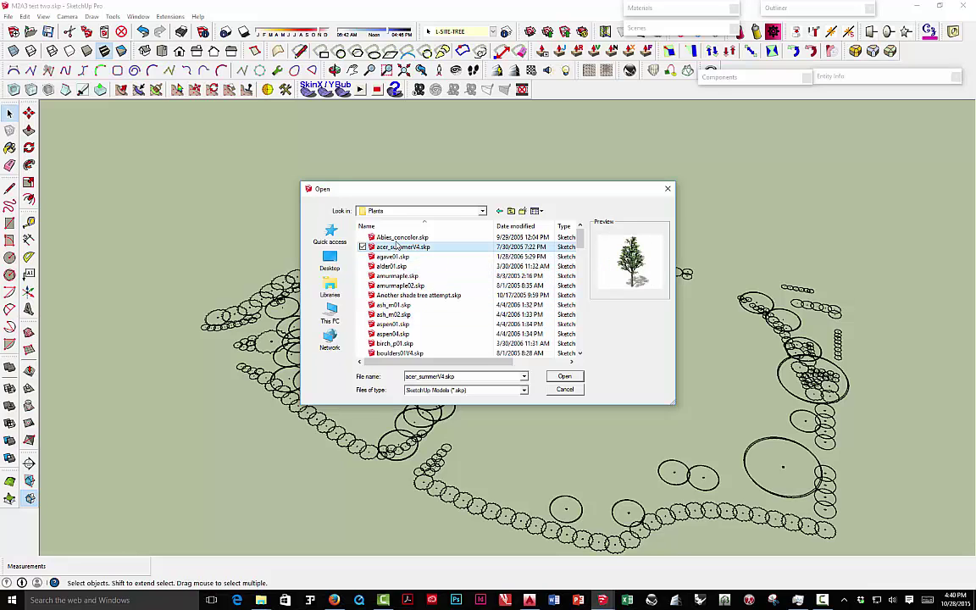
scroll(396, 280, down, 9)
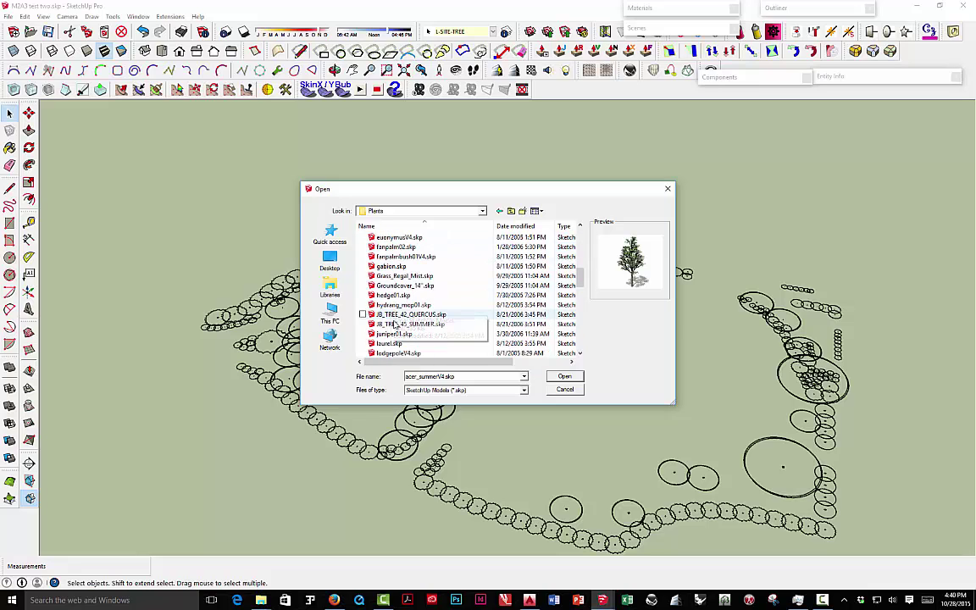
click(395, 325)
scroll(395, 325, down, 3)
click(395, 325)
scroll(397, 322, down, 1)
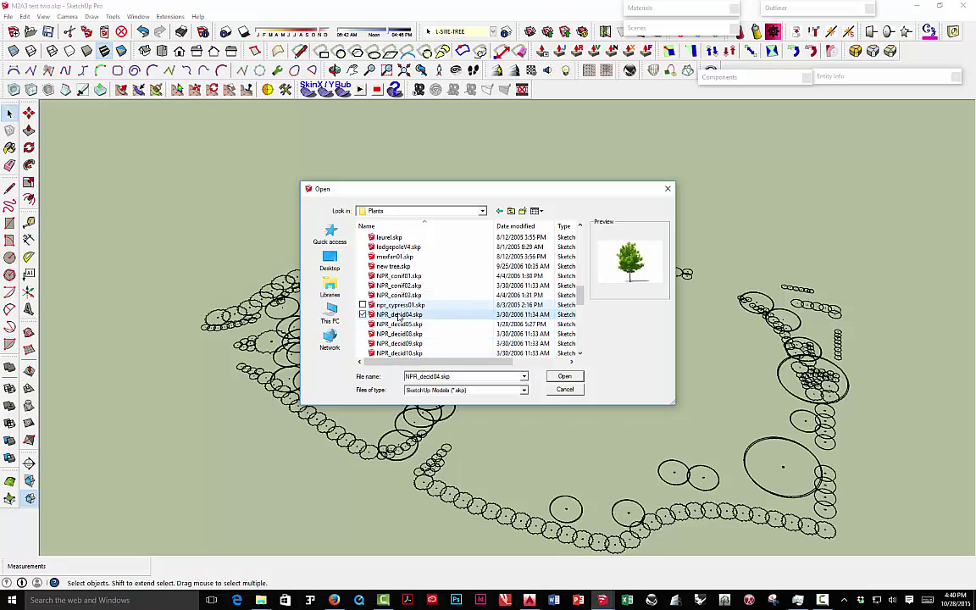
Step: Preview the plant models further down the list, including Tree Samples, Red Leaf Maple and pinetree01V4
scroll(398, 315, down, 7)
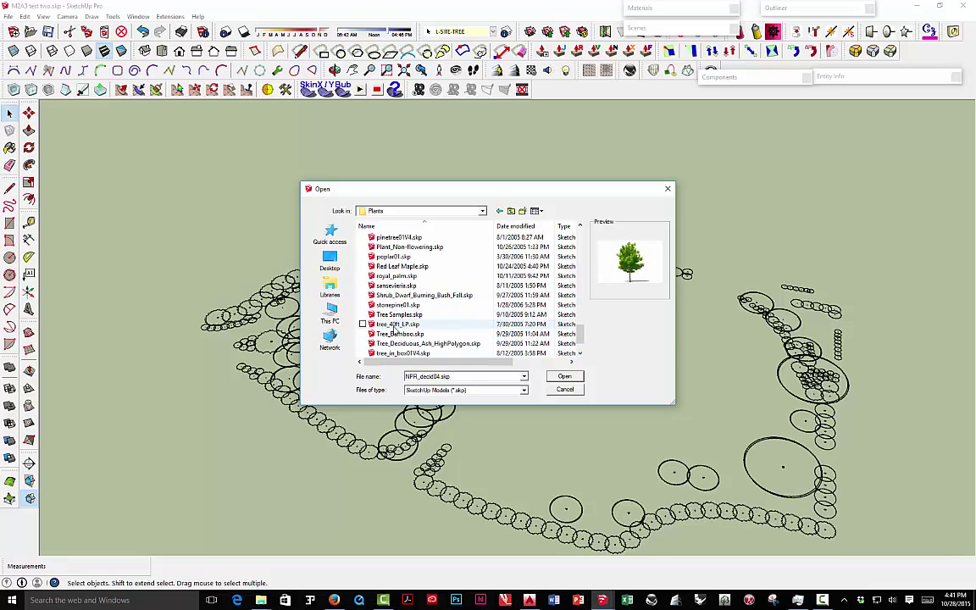
click(397, 343)
click(395, 314)
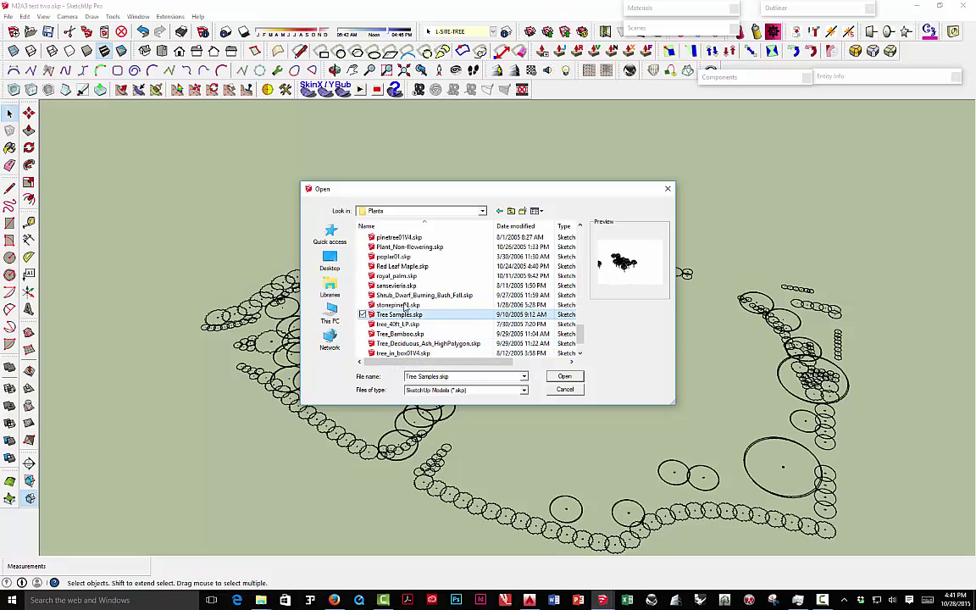
click(406, 296)
click(398, 276)
click(402, 265)
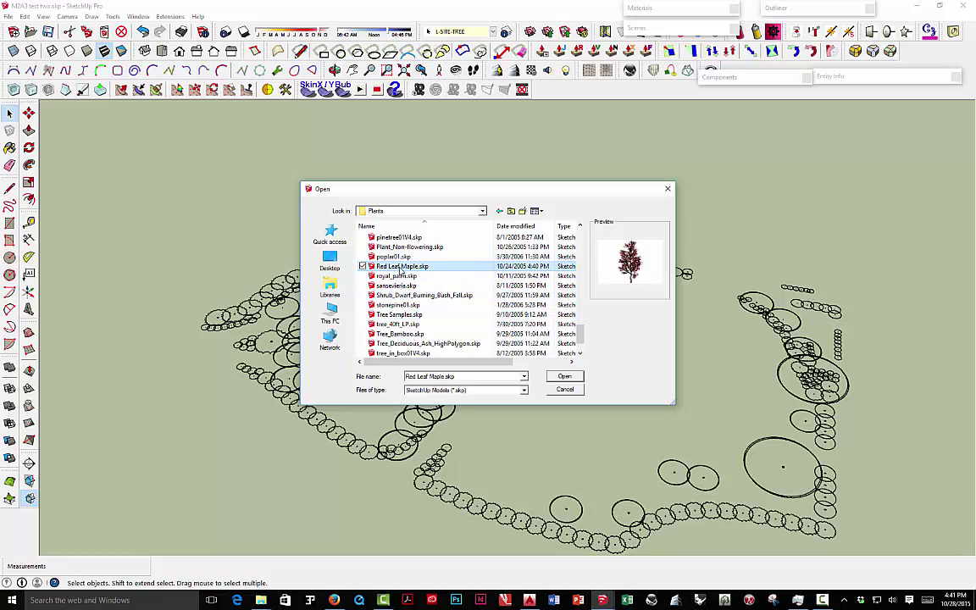
click(404, 247)
click(398, 237)
scroll(400, 313, up, 4)
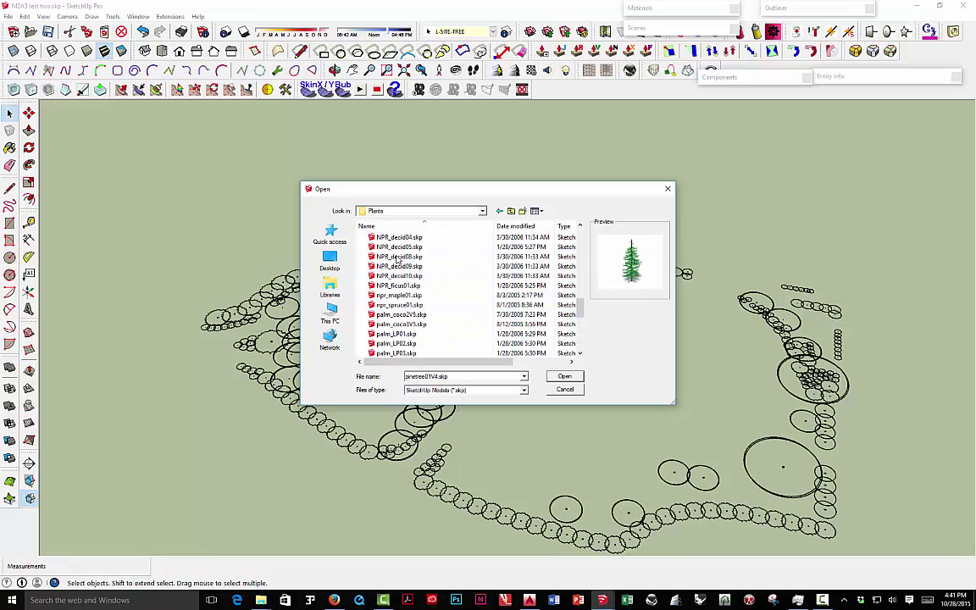
scroll(402, 314, up, 5)
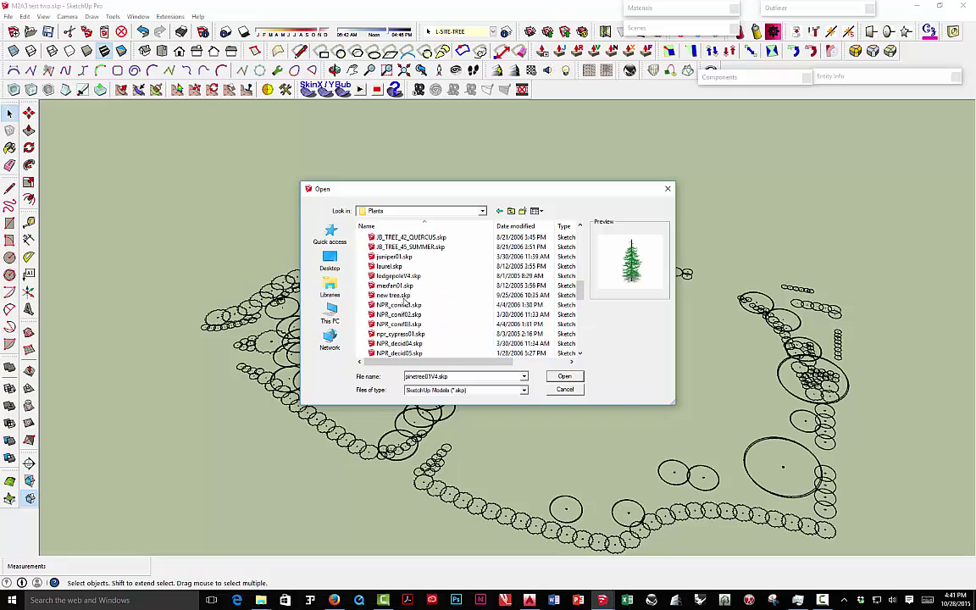
Step: Preview the NPR_conif02, npr_maple01, treeline02V4 and euonymusV4 models as candidates for the tree symbol
click(398, 314)
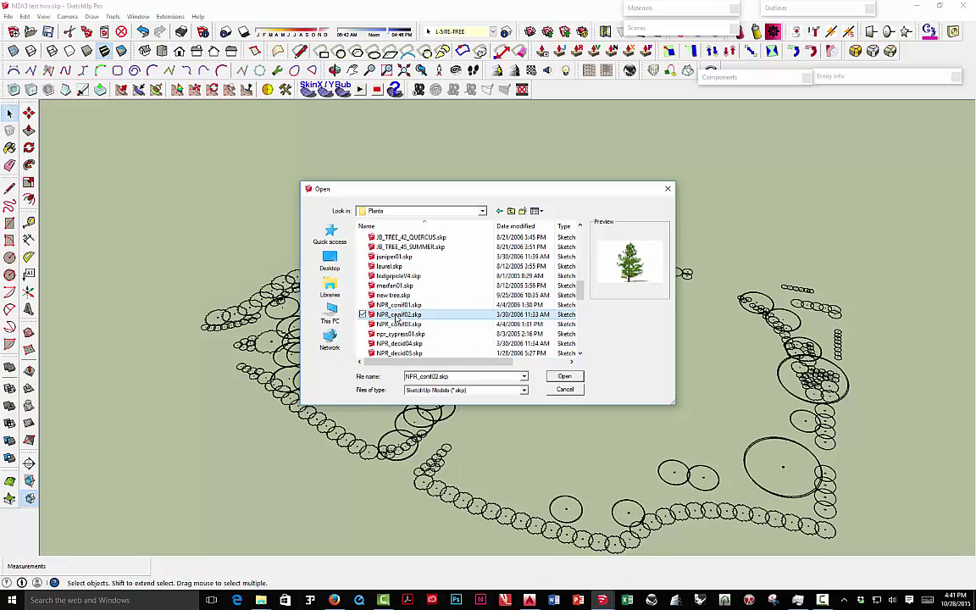
scroll(403, 339, down, 3)
click(399, 324)
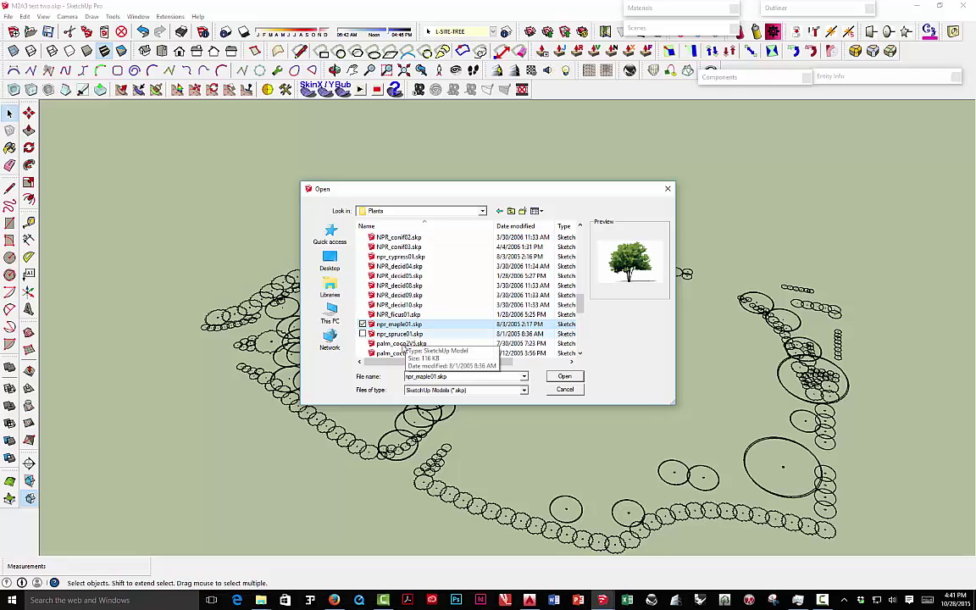
scroll(406, 338, down, 6)
click(400, 334)
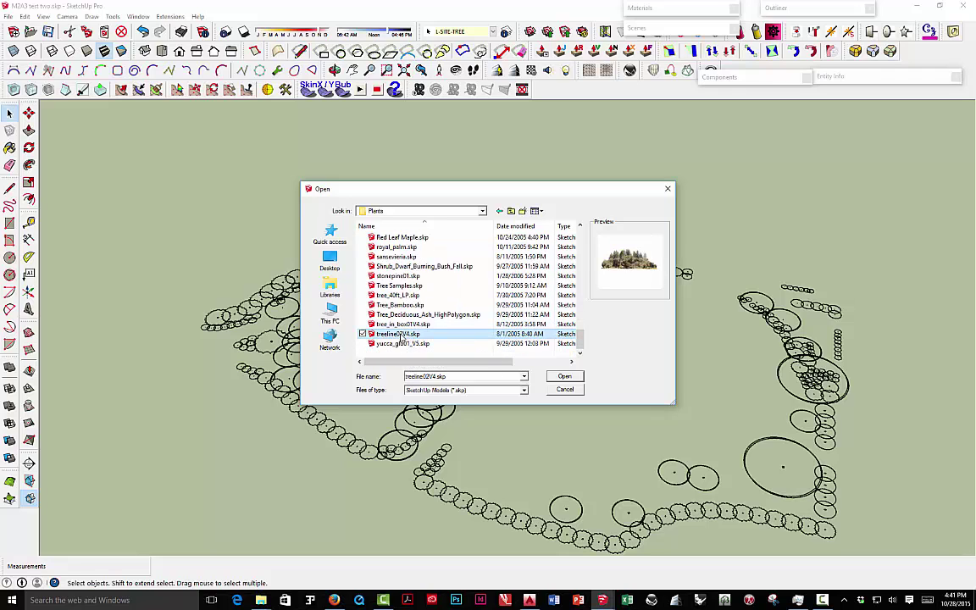
scroll(398, 331, up, 10)
scroll(394, 314, up, 3)
click(400, 267)
scroll(400, 269, up, 10)
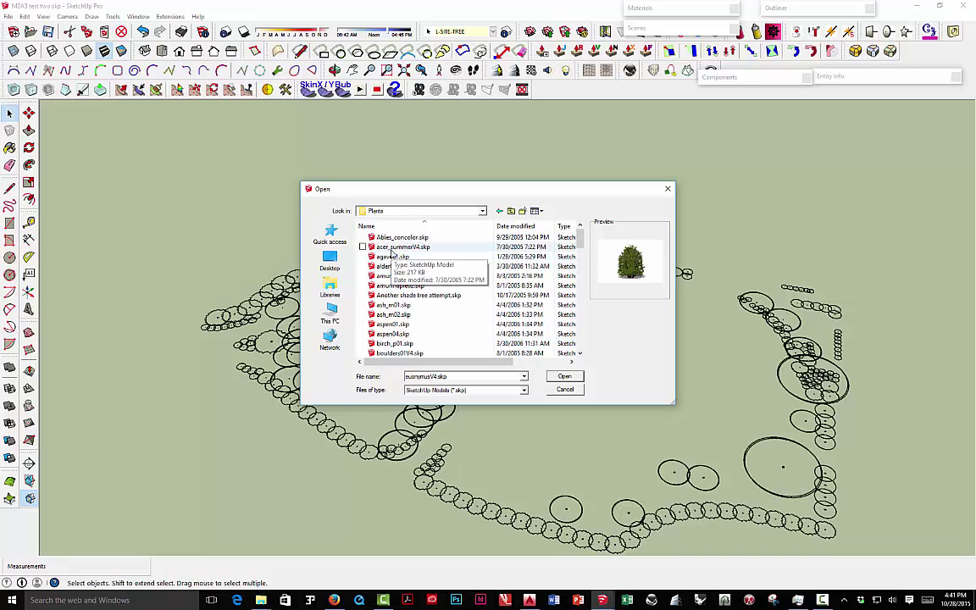
Step: Compare acer_summerV4, amurmaple02 and cherry_summerV4, and choose NPR_decid04.skp as the replacement for the tree-circle component
click(398, 246)
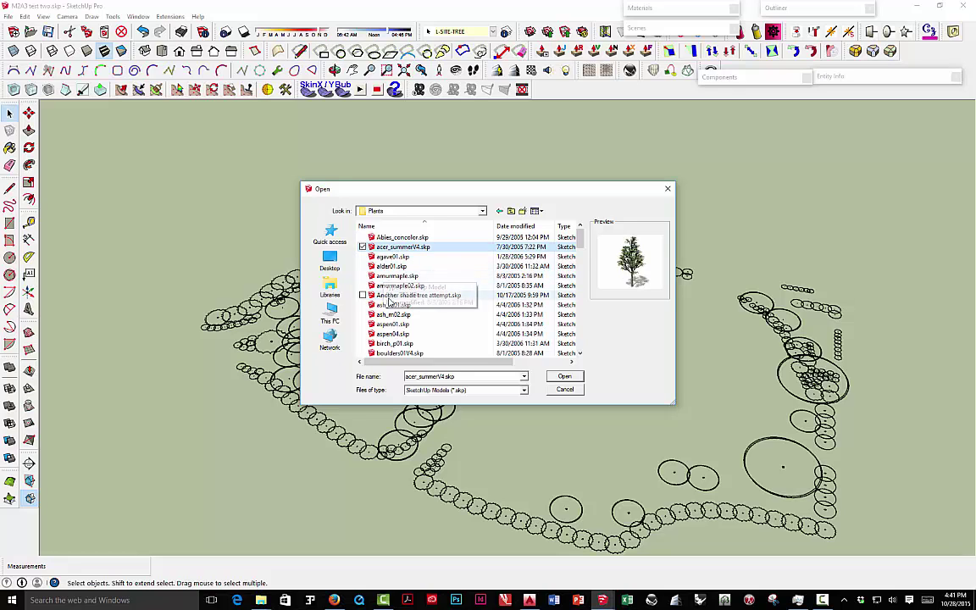
click(391, 286)
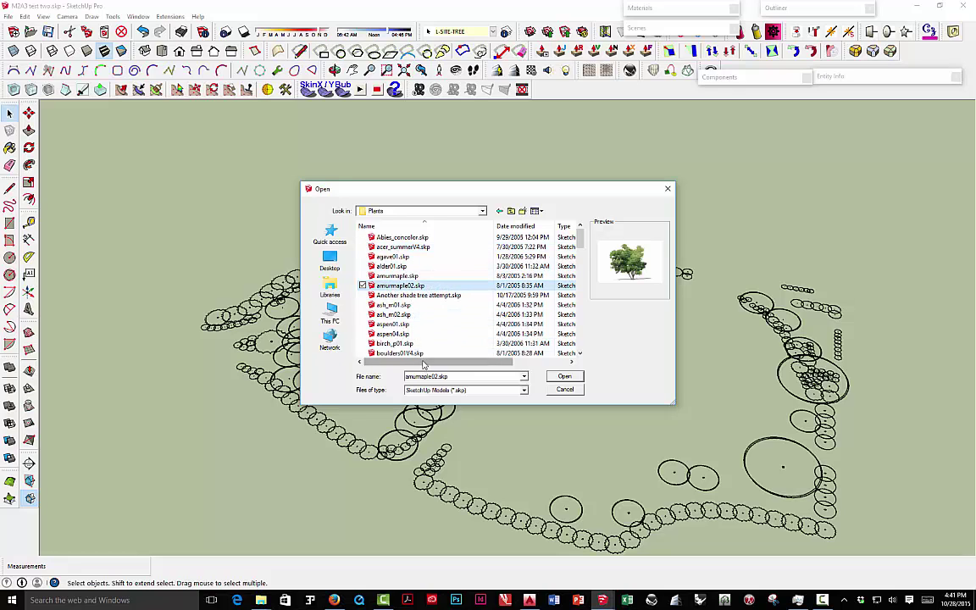
scroll(419, 339, down, 3)
click(410, 335)
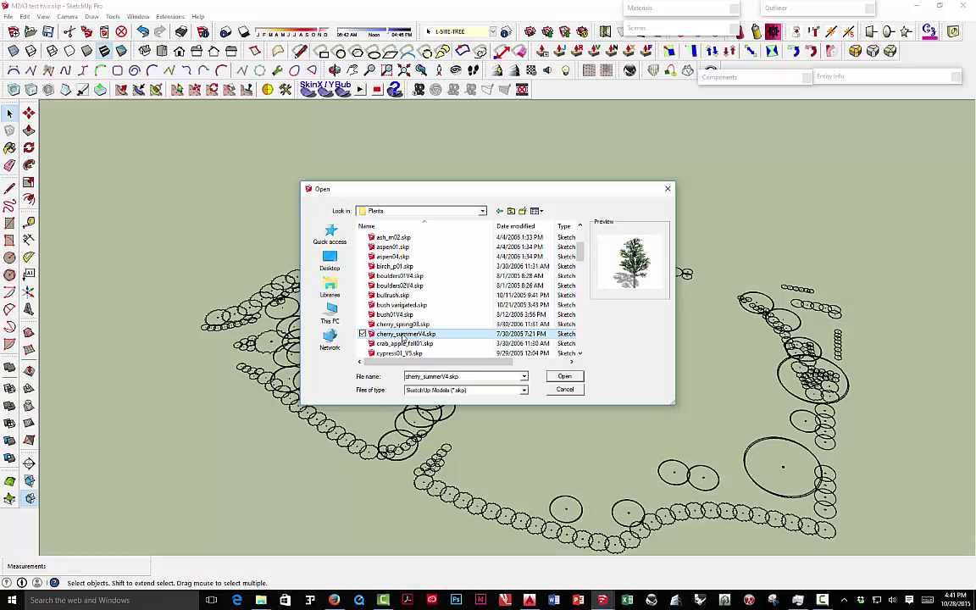
scroll(396, 292, down, 5)
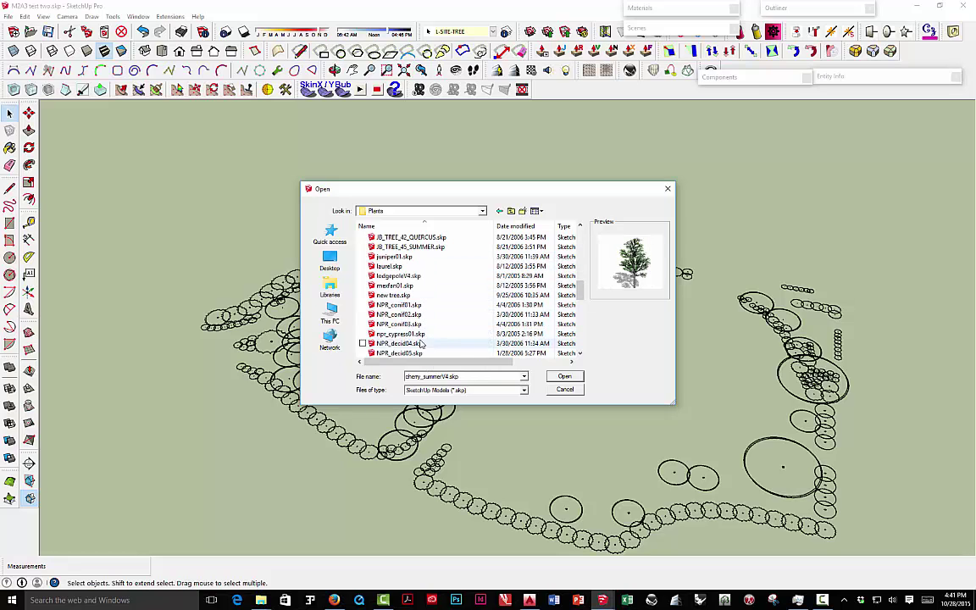
click(419, 344)
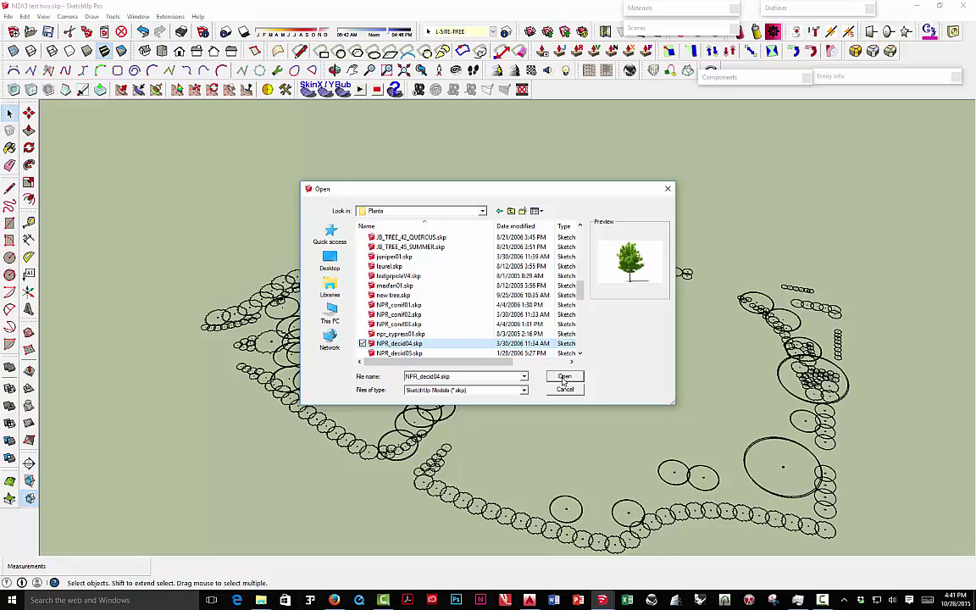
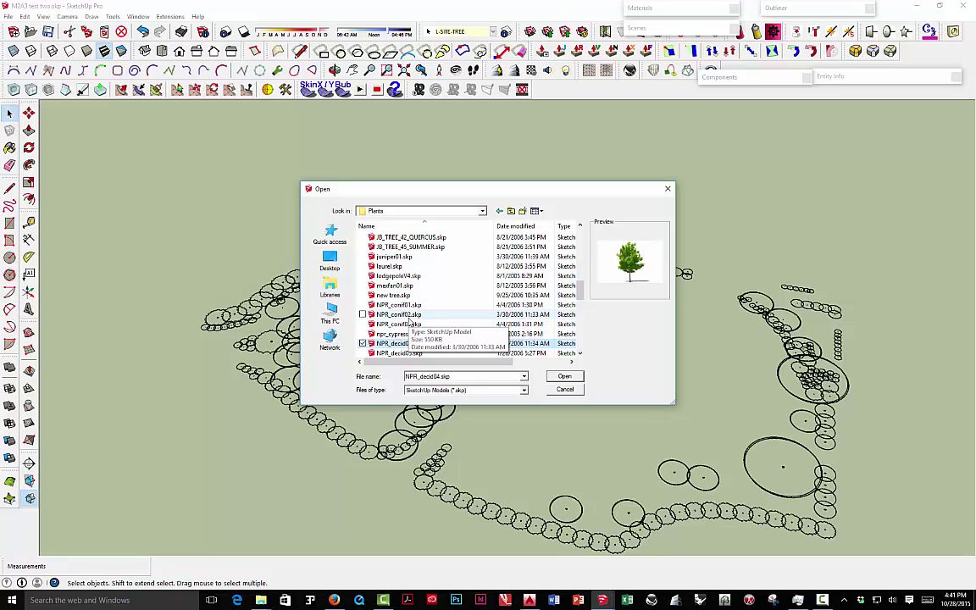
Step: Load NPR_decid04.skp in place of the tree-circle component and uniformly enlarge the tree geometry inside the component
click(566, 377)
scroll(405, 288, up, 5)
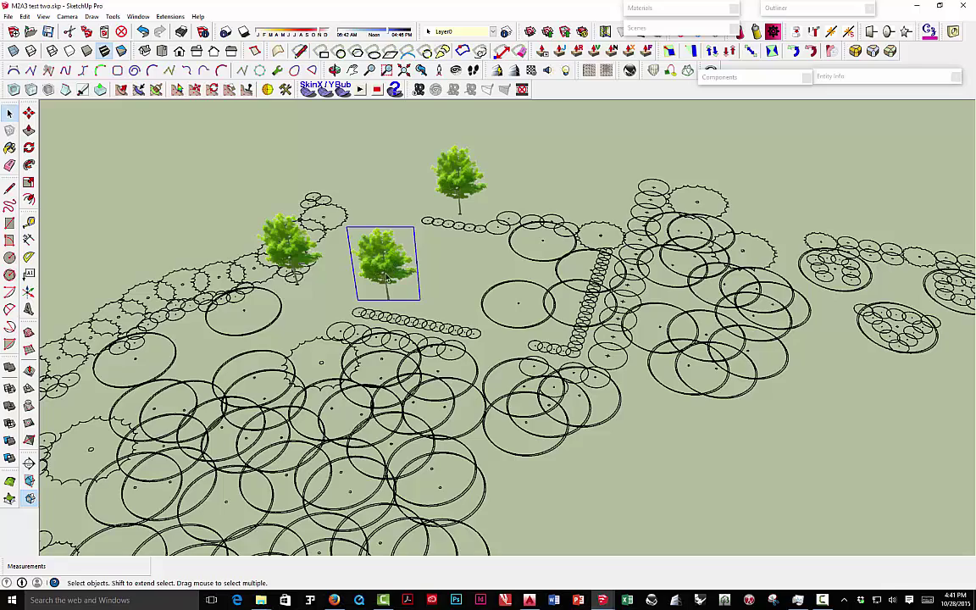
mouse_move(387, 278)
middle_down()
mouse_move(428, 157)
mouse_move(466, 100)
mouse_move(431, 144)
mouse_move(398, 264)
middle_up()
double_click(394, 269)
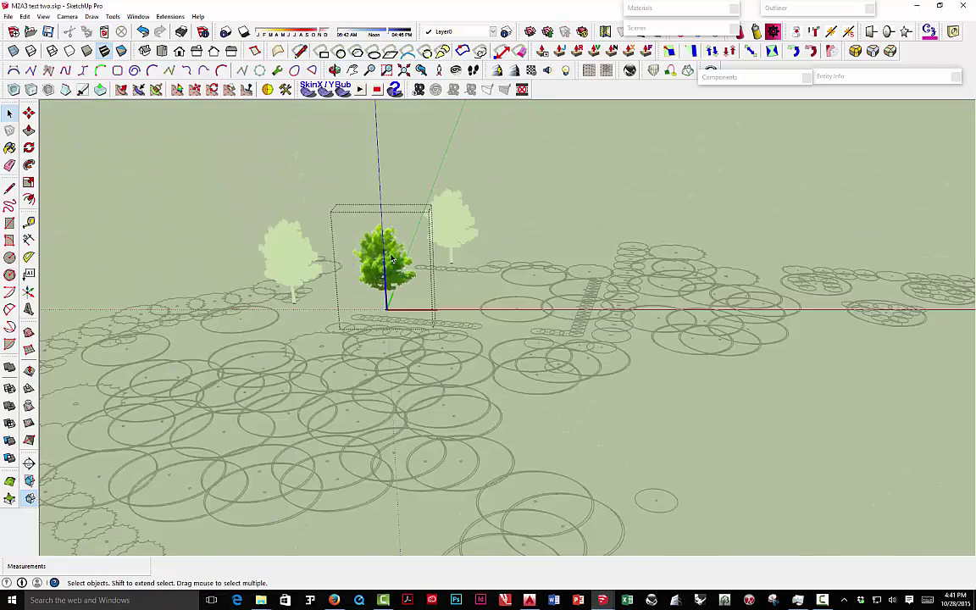
key(ctrl+a)
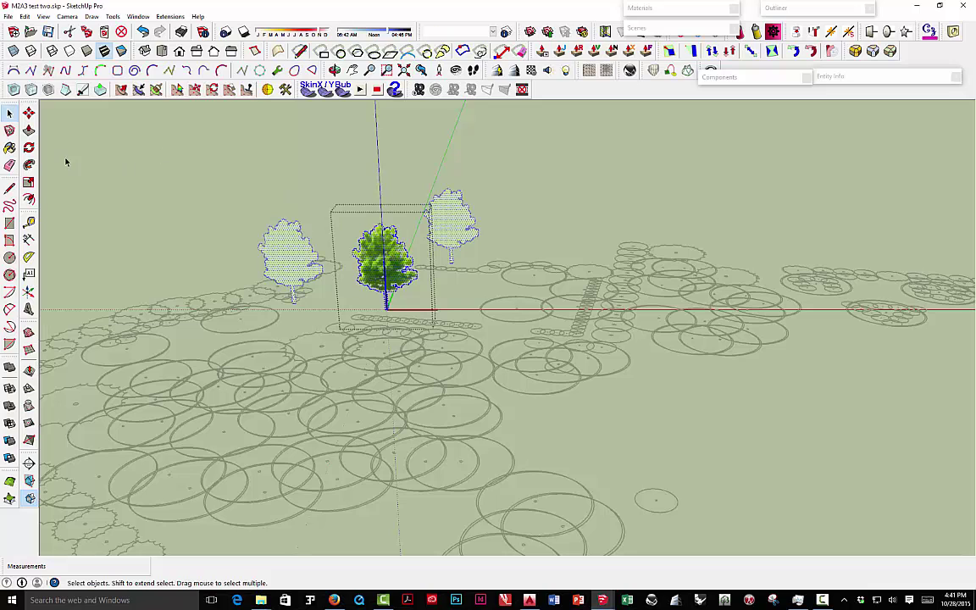
click(28, 182)
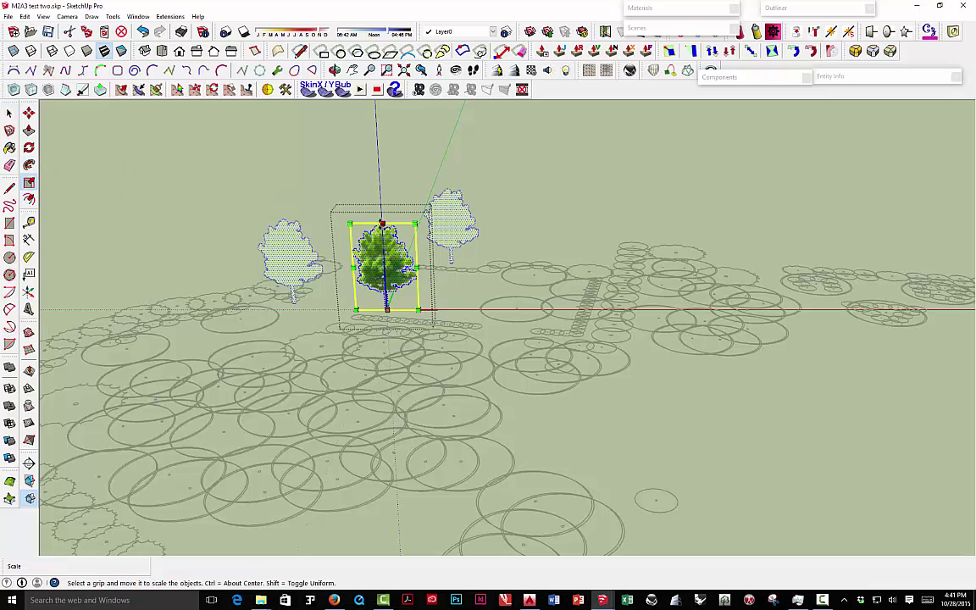
drag(382, 225, 449, 230)
click(9, 112)
click(175, 202)
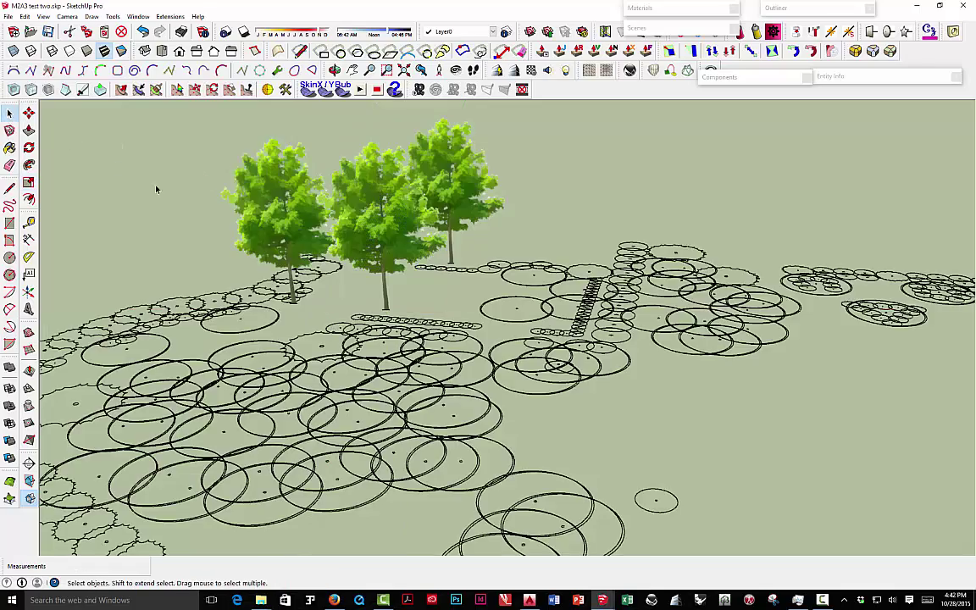
Step: Reload the circle component on the L-SITE-TREE-Med layer with ash_m01.skp from the Plants folder
scroll(312, 283, down, 2)
scroll(381, 348, down, 1)
mouse_move(380, 346)
middle_down()
mouse_move(434, 231)
mouse_move(350, 262)
mouse_move(288, 376)
mouse_move(383, 366)
middle_up()
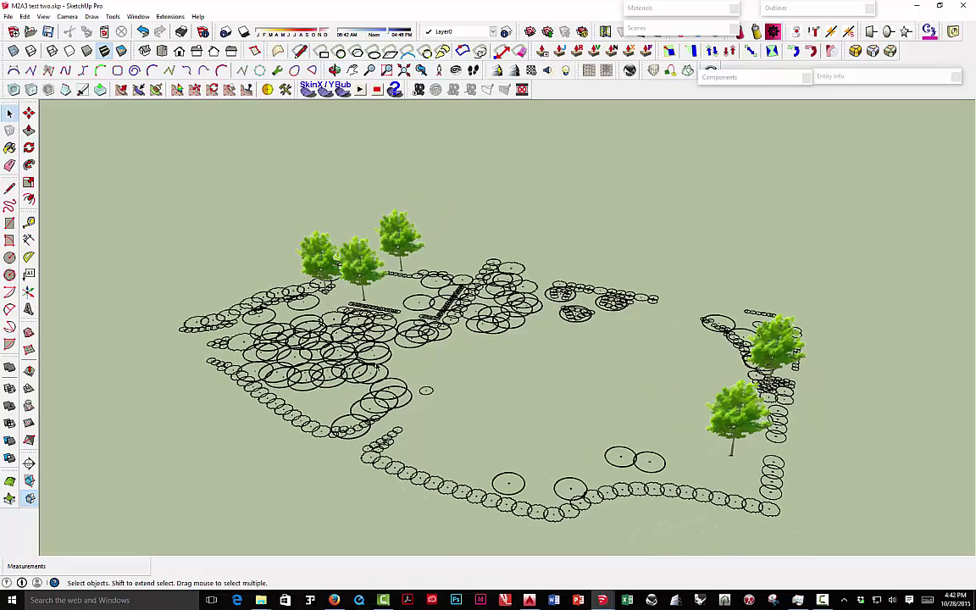
right_click(420, 350)
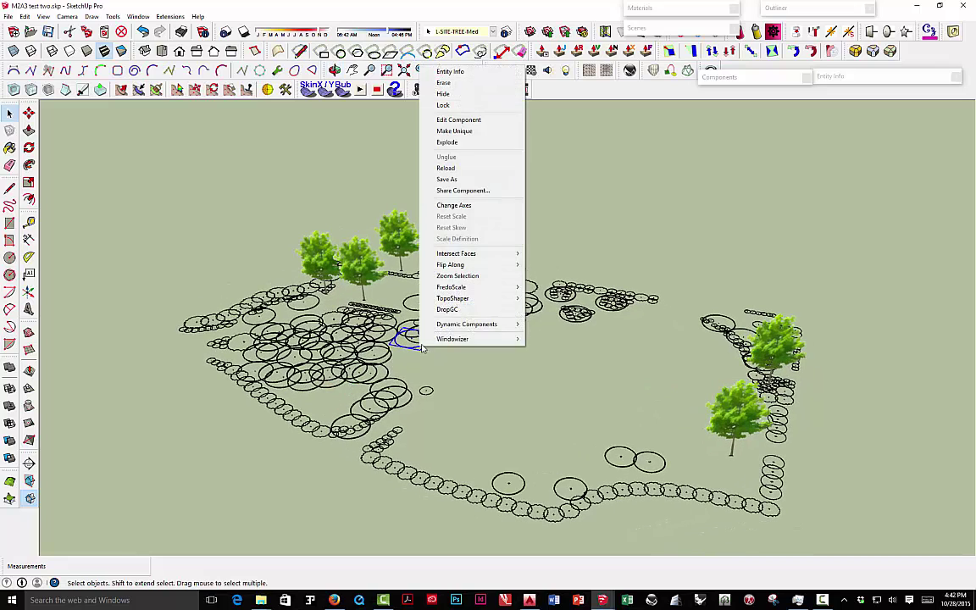
click(454, 169)
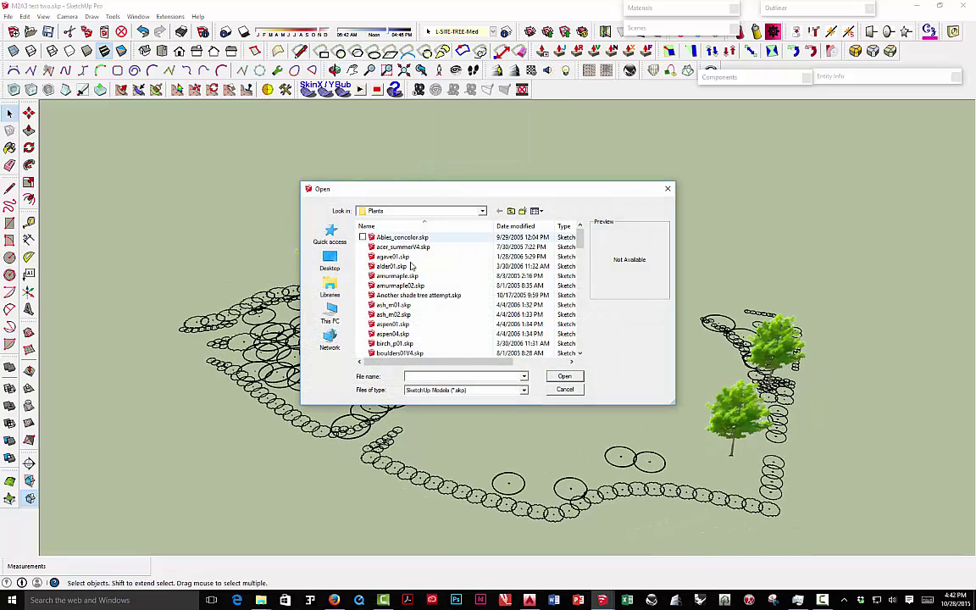
click(391, 304)
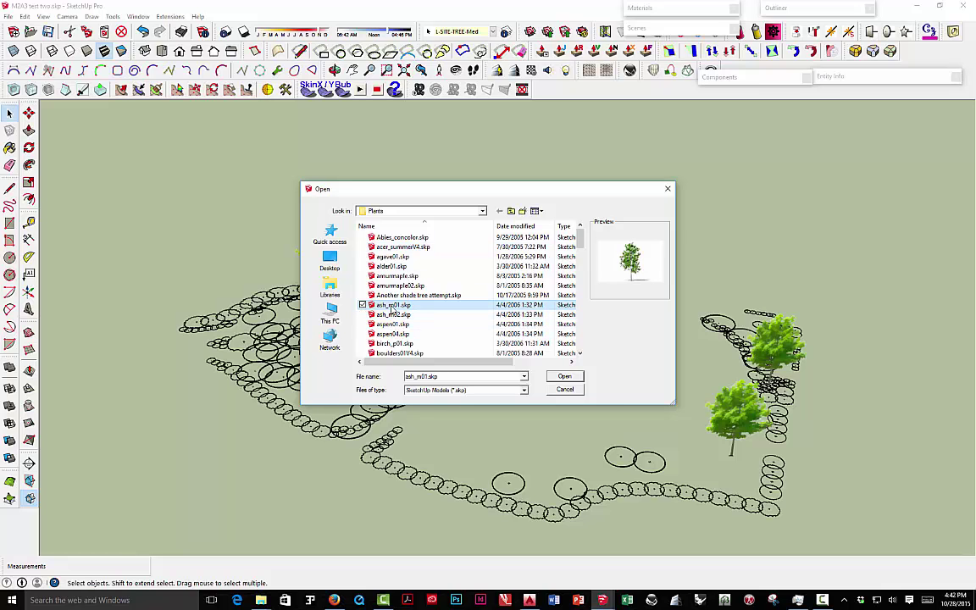
click(564, 377)
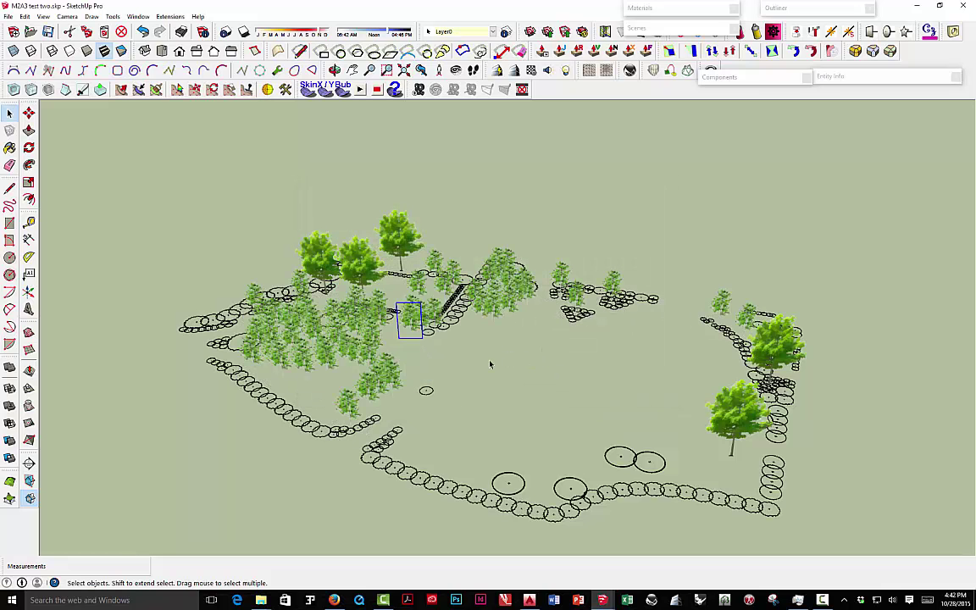
Step: Select all the large and medium tree components in a side view and drop them onto the terrain with DropGC
middle_drag(485, 364, 475, 265)
click(488, 264)
scroll(458, 302, up, 5)
middle_drag(456, 302, 373, 291)
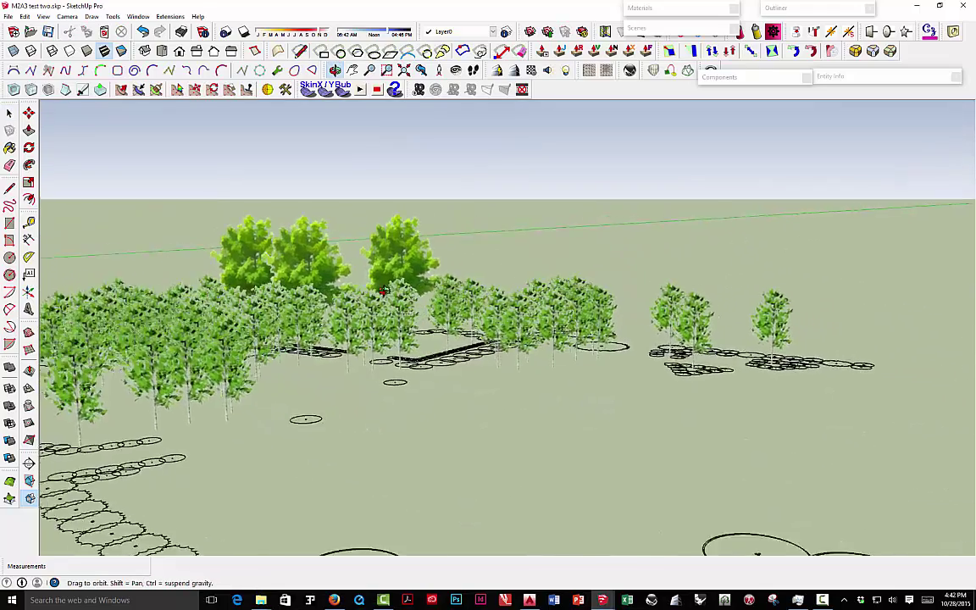
scroll(458, 303, down, 10)
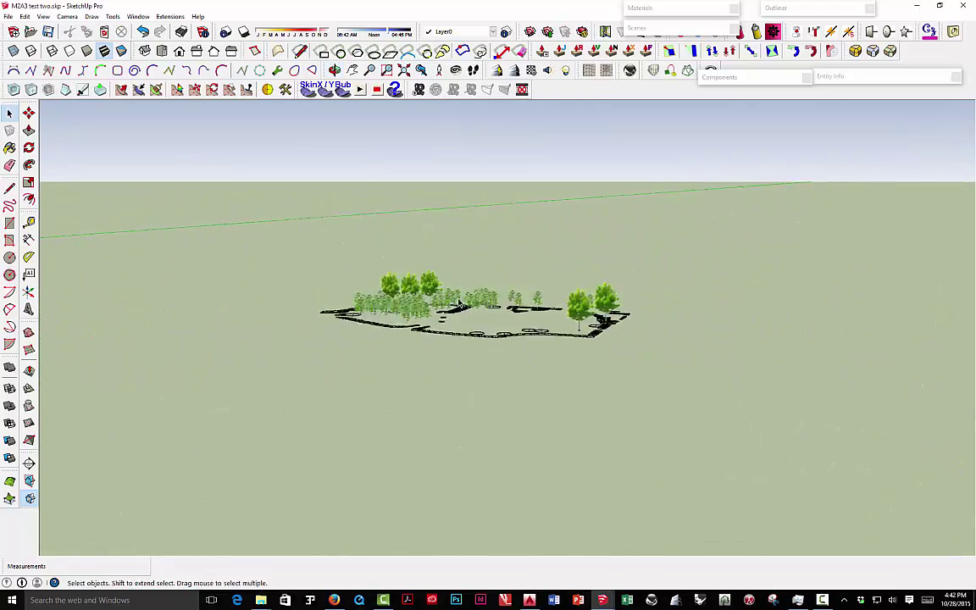
middle_drag(458, 303, 610, 270)
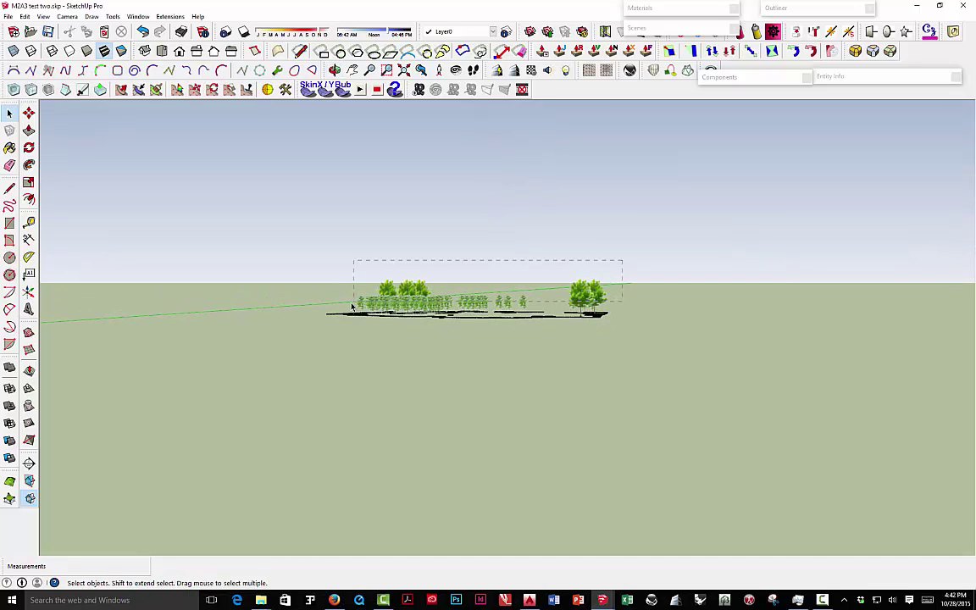
drag(351, 307, 353, 304)
right_click(414, 287)
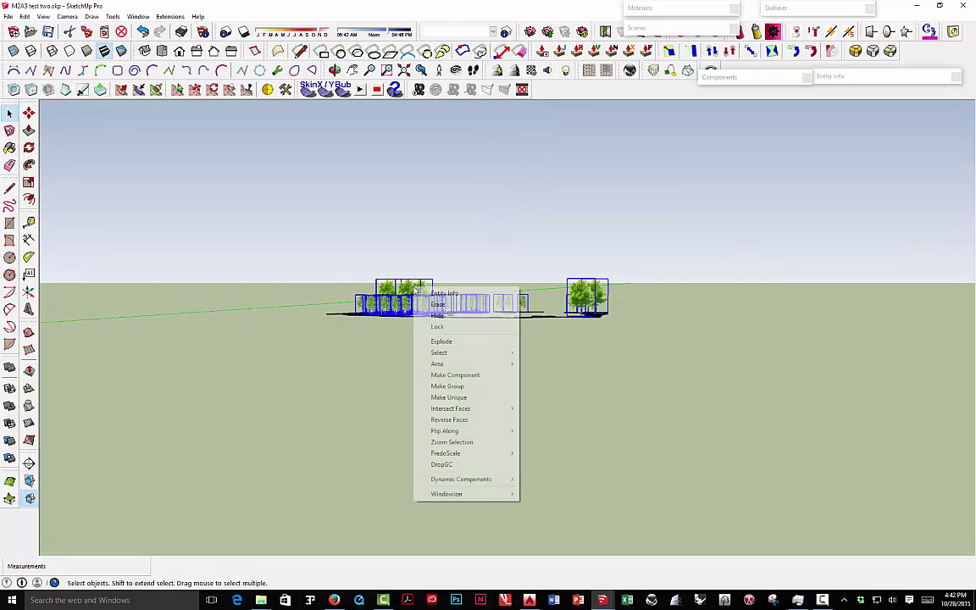
click(449, 464)
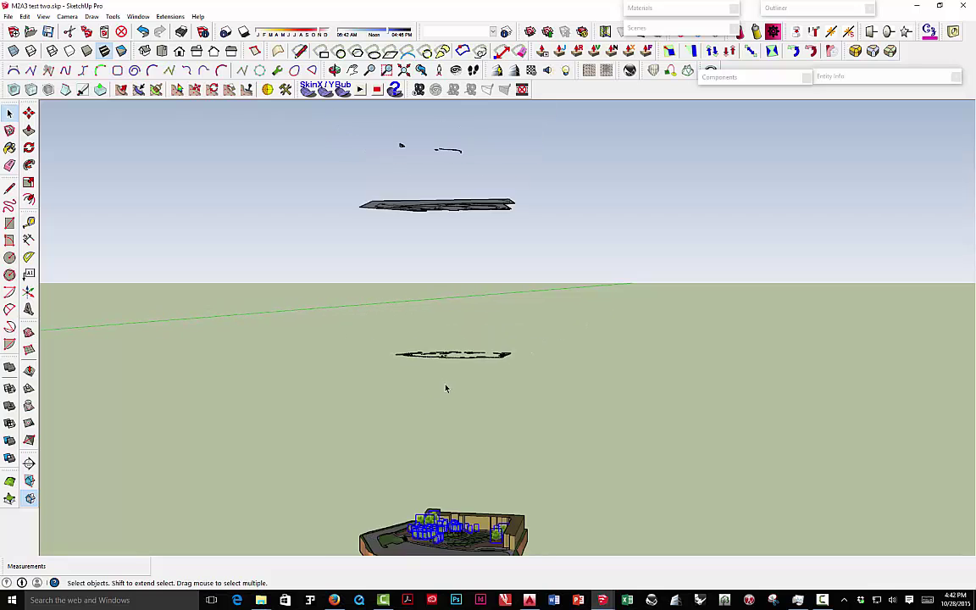
Step: Examine the trees' placement on the terrain from overhead, along the paths and around the building entrance plaza
mouse_move(447, 387)
middle_down()
mouse_move(405, 435)
mouse_move(434, 394)
middle_up()
scroll(433, 392, up, 6)
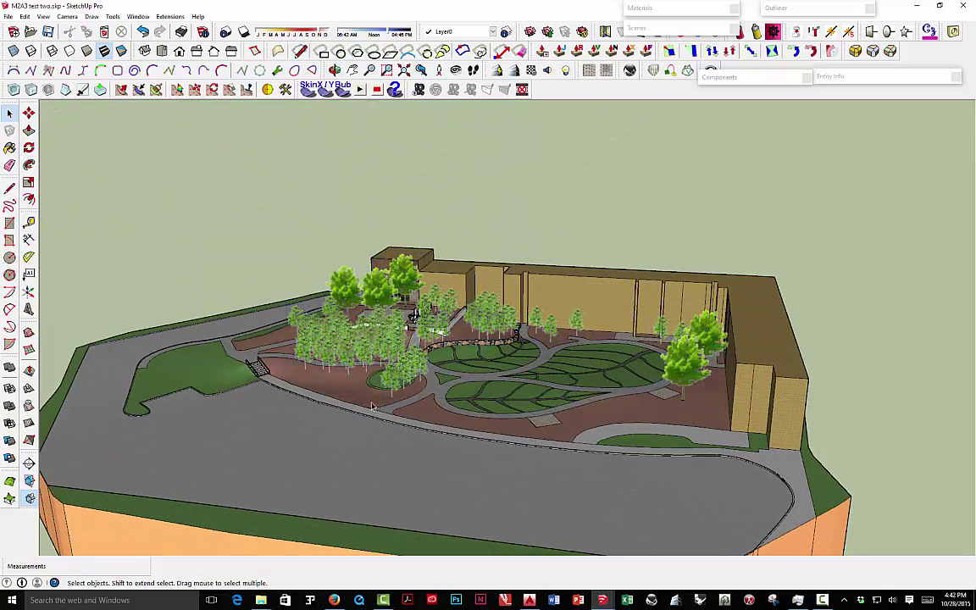
middle_drag(381, 407, 398, 365)
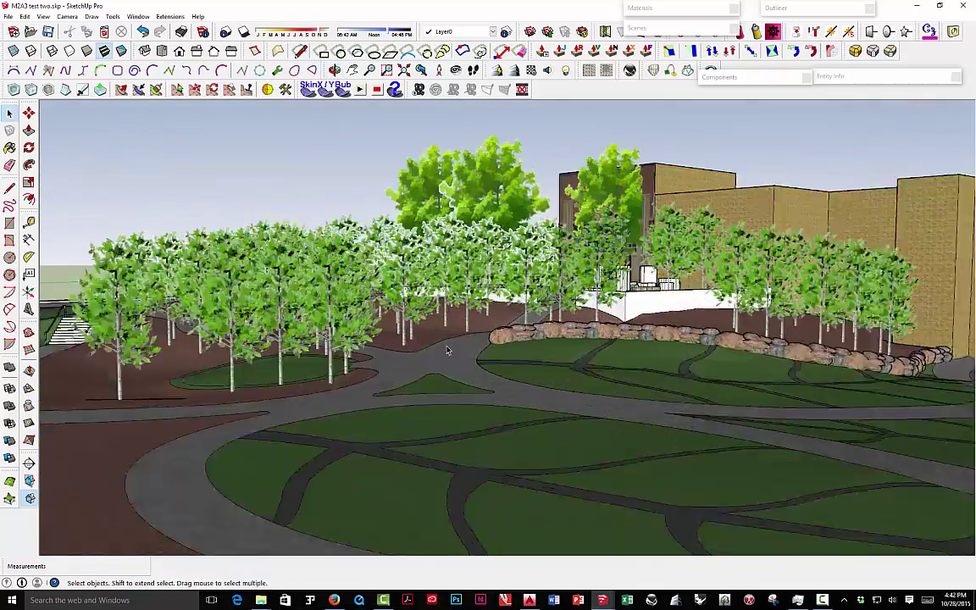
middle_drag(447, 350, 506, 307)
scroll(508, 308, up, 7)
scroll(509, 308, down, 10)
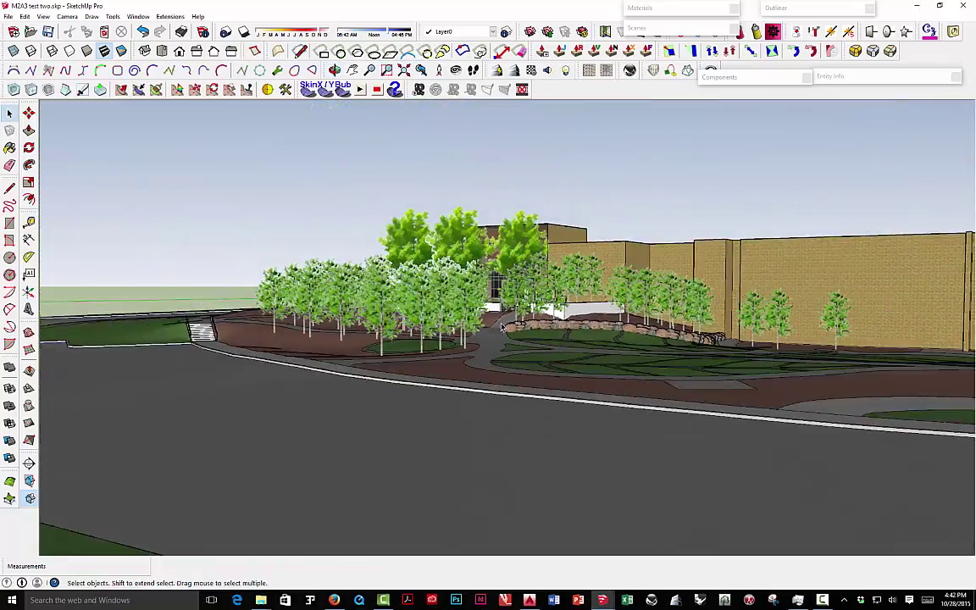
middle_drag(509, 308, 435, 383)
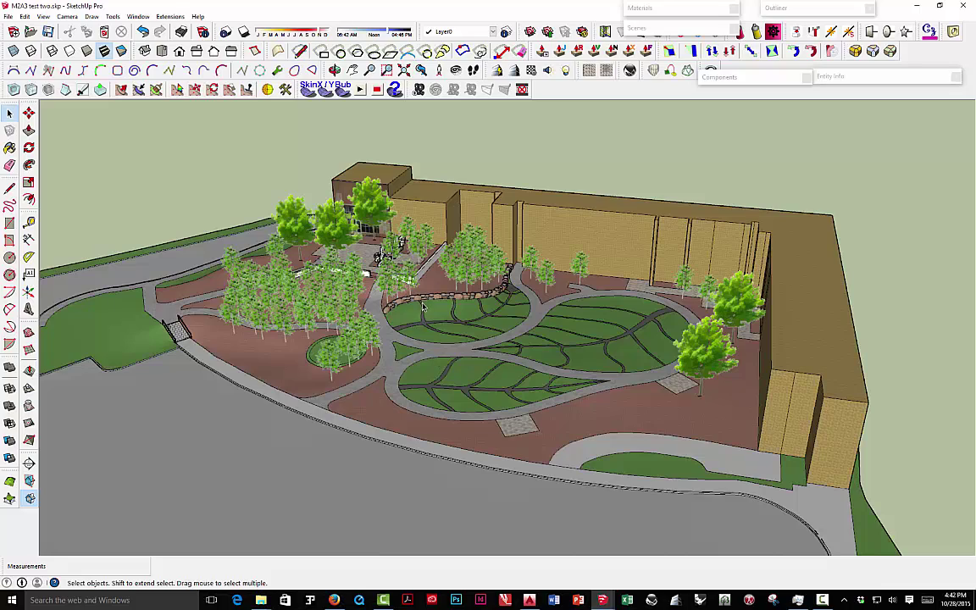
middle_drag(377, 386, 417, 383)
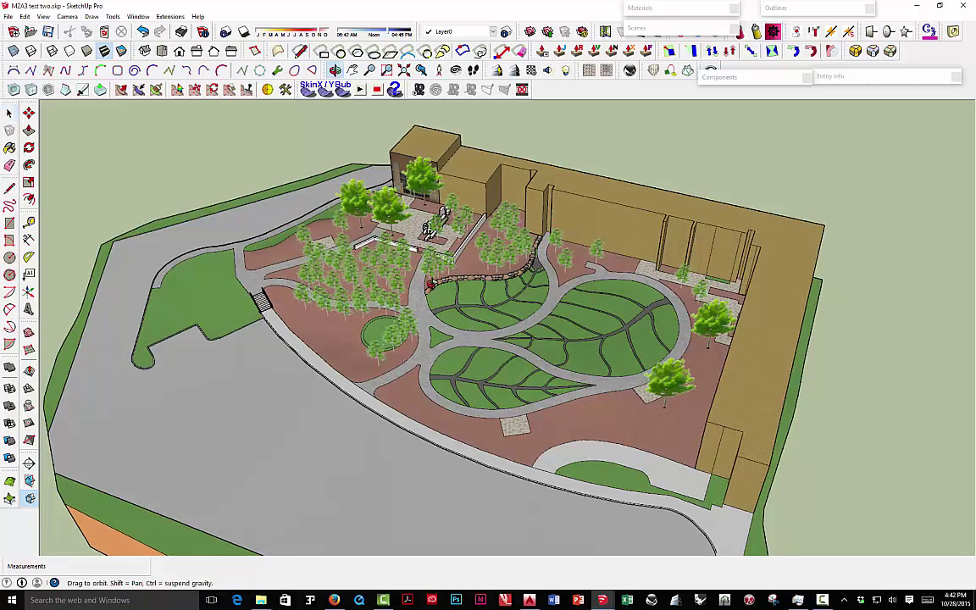
shift+middle_drag(427, 286, 435, 331)
scroll(434, 328, up, 3)
middle_drag(447, 275, 755, 214)
scroll(425, 324, up, 8)
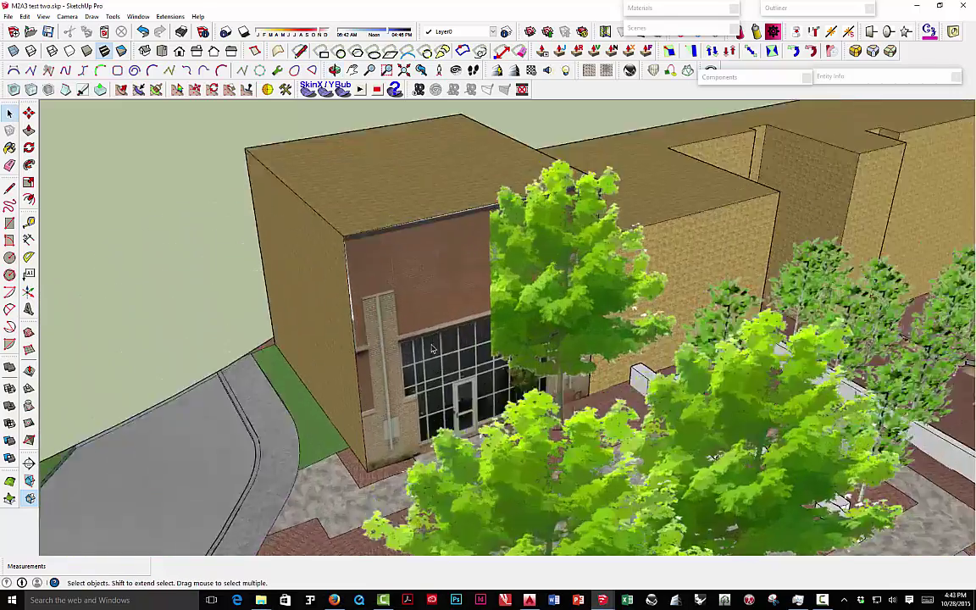
middle_drag(432, 341, 400, 260)
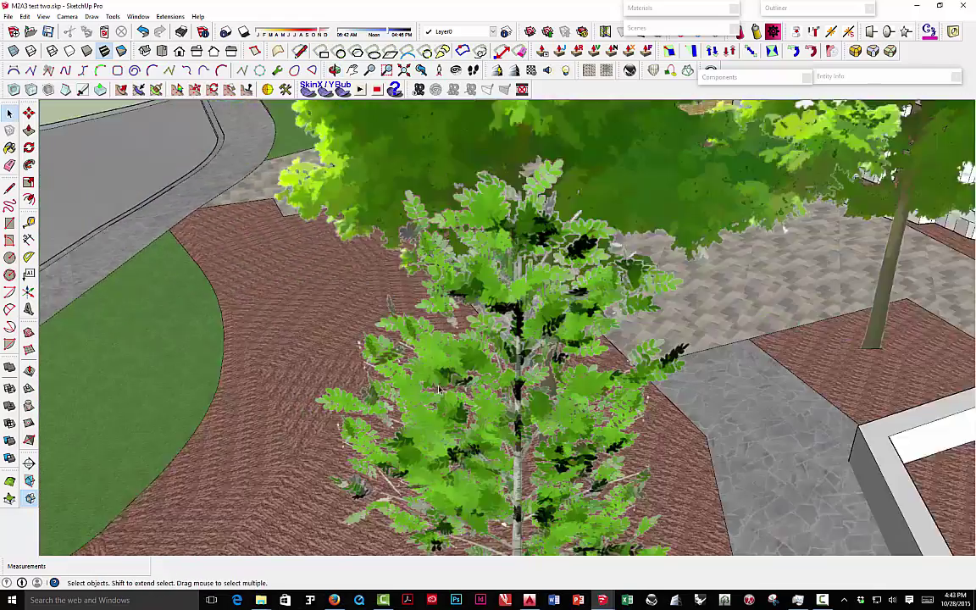
scroll(449, 398, down, 12)
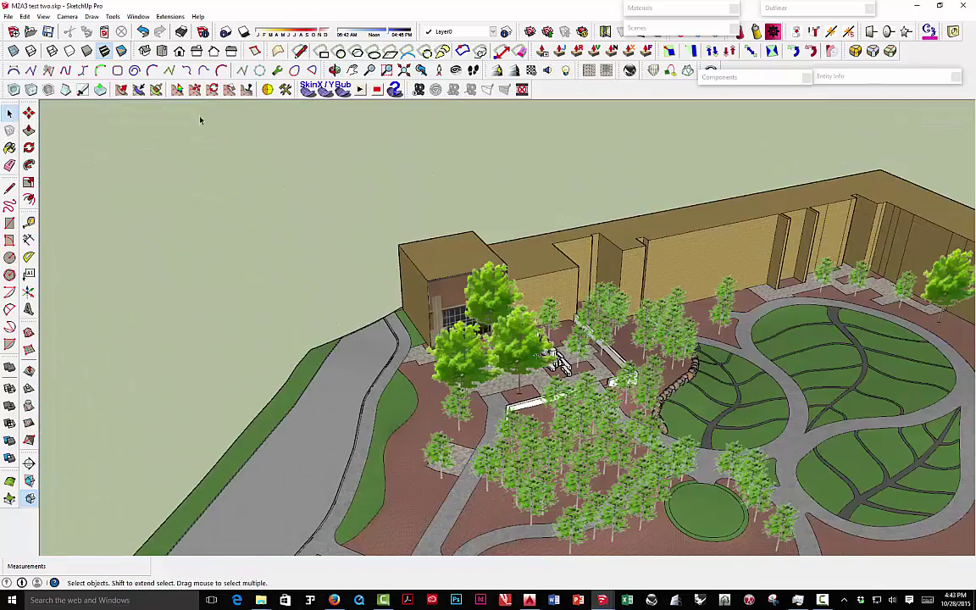
Step: Undo the drop of the trees onto the terrain and examine the building's entrance facade up close
click(143, 33)
middle_drag(370, 315, 315, 229)
scroll(449, 298, up, 5)
middle_drag(457, 304, 436, 261)
scroll(493, 340, up, 5)
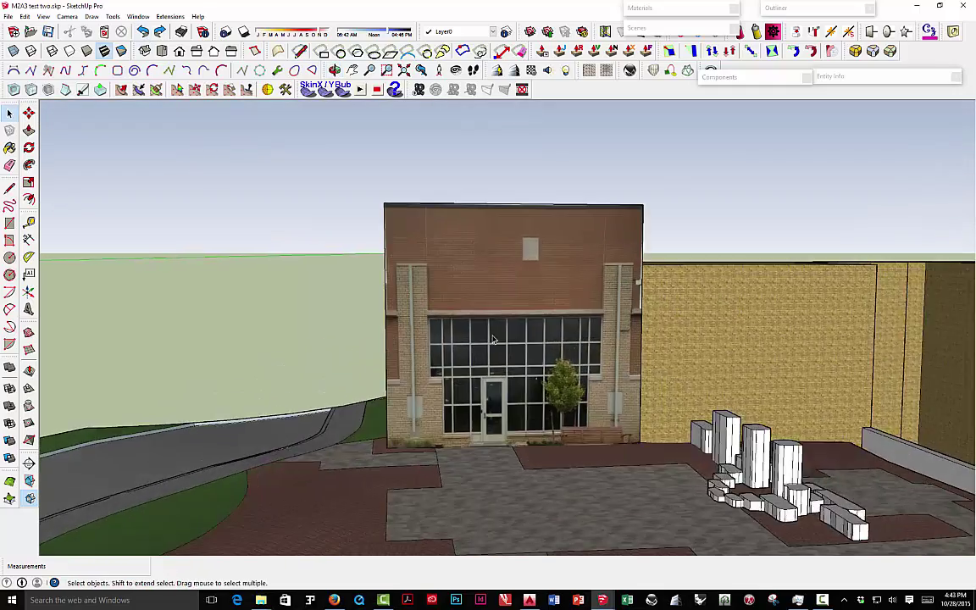
middle_drag(493, 340, 479, 315)
scroll(495, 365, up, 4)
scroll(495, 366, down, 4)
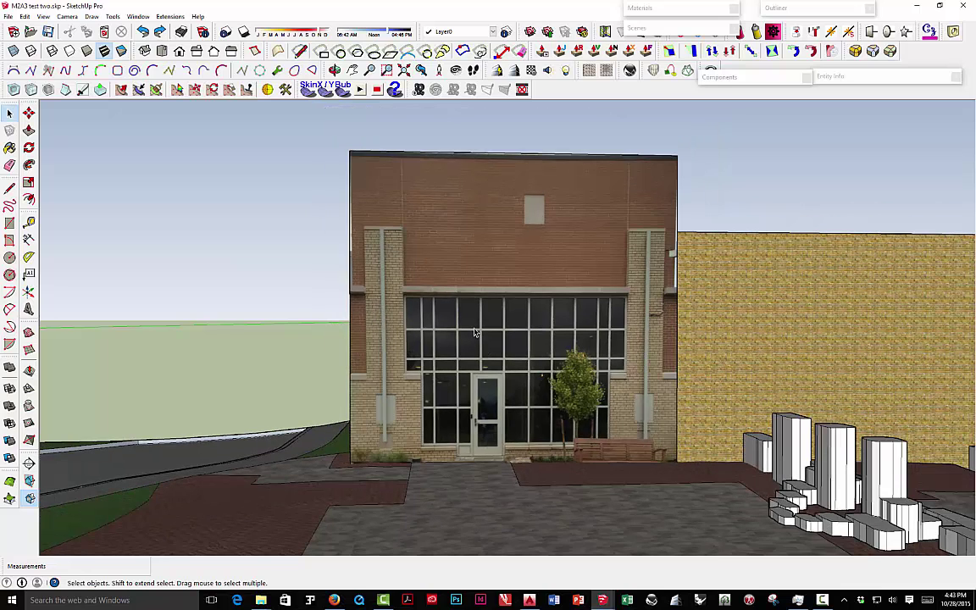